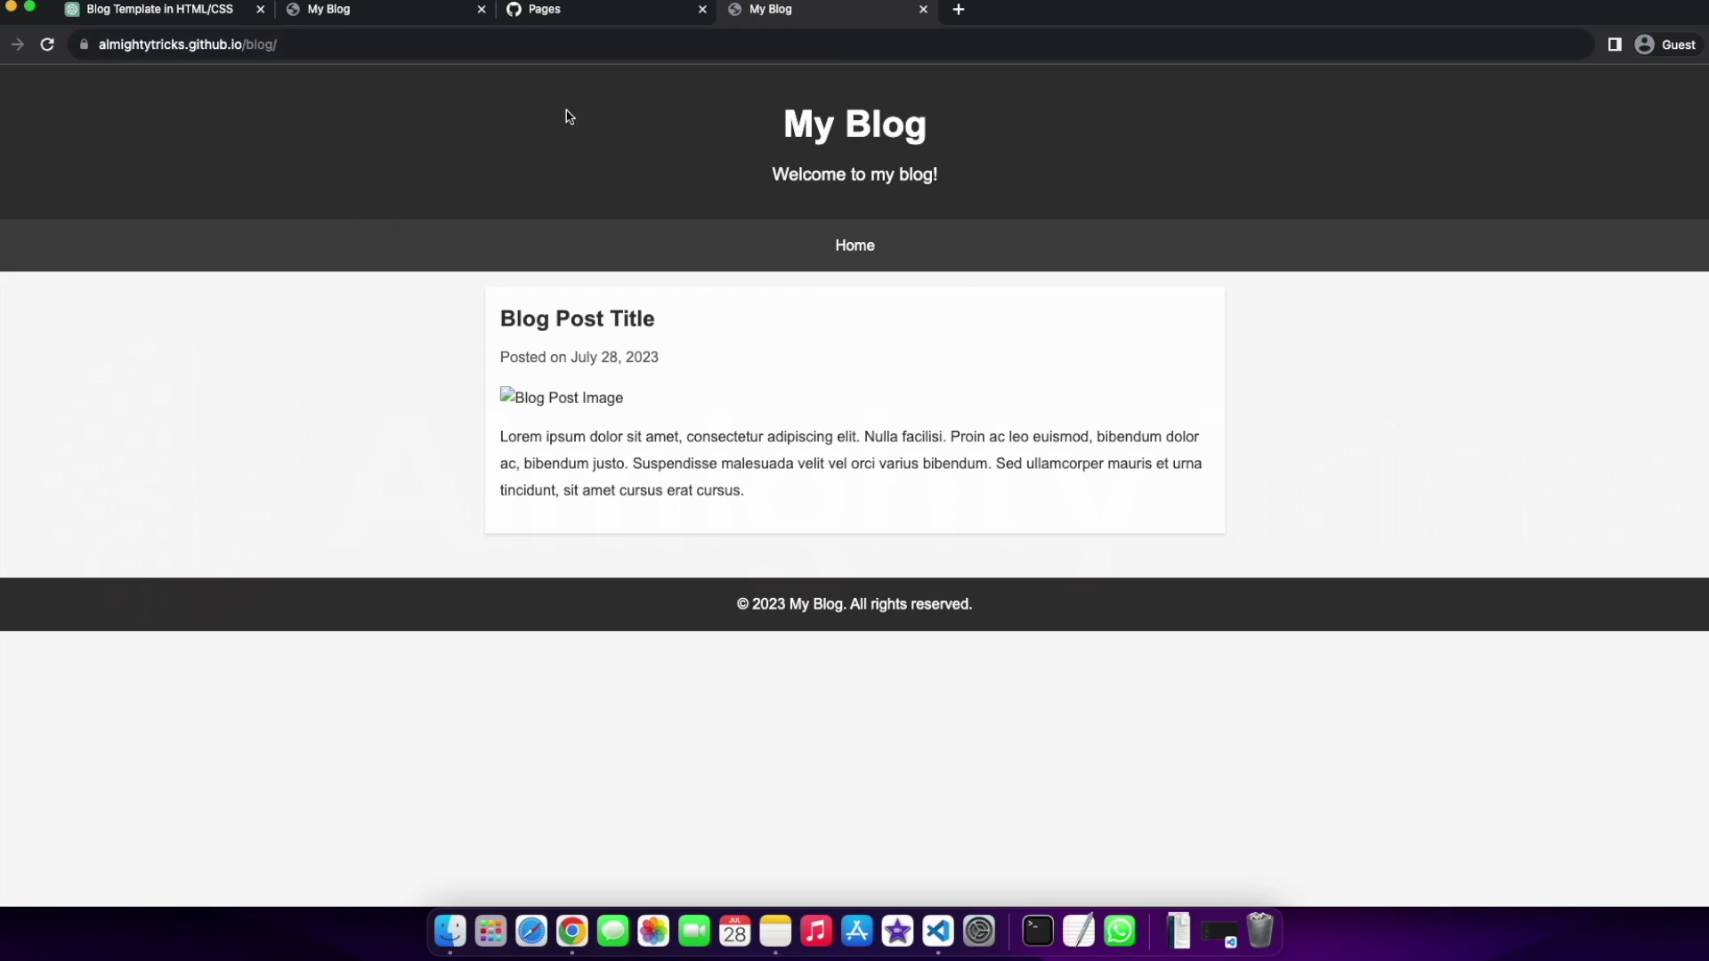
Step: Search Google for godaddy in a new tab and go to the official GoDaddy result
{"action": "left_click", "coordinate": [959, 12]}
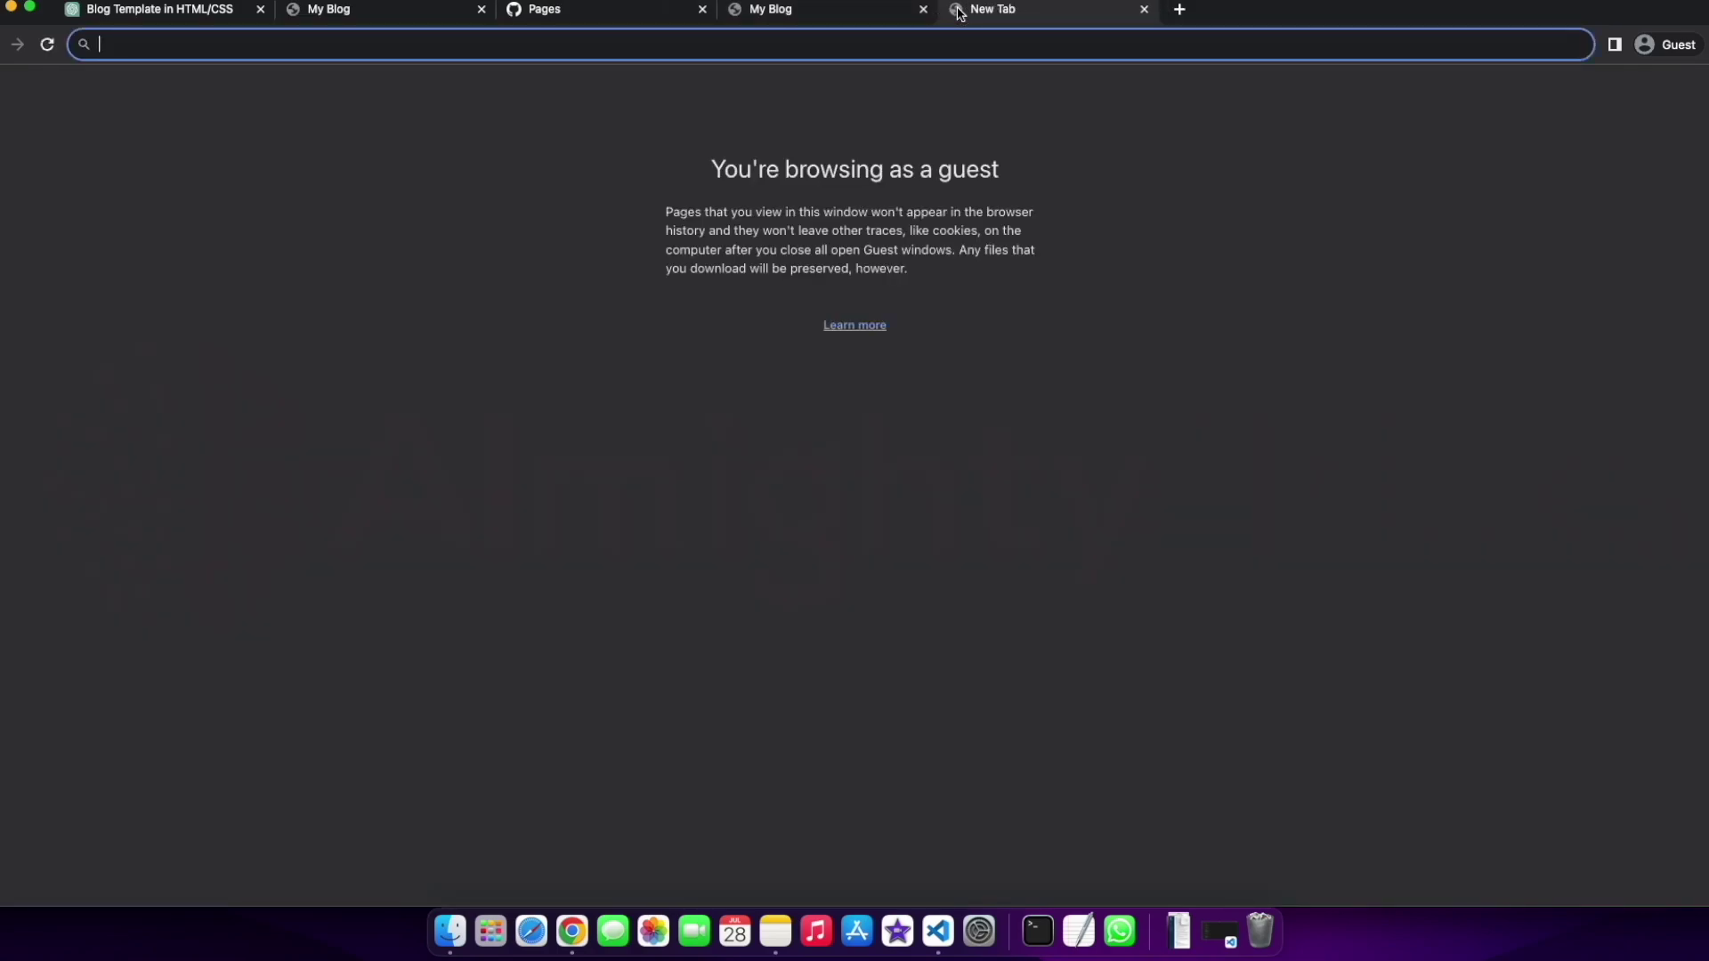
{"action": "type", "text": "gog"}
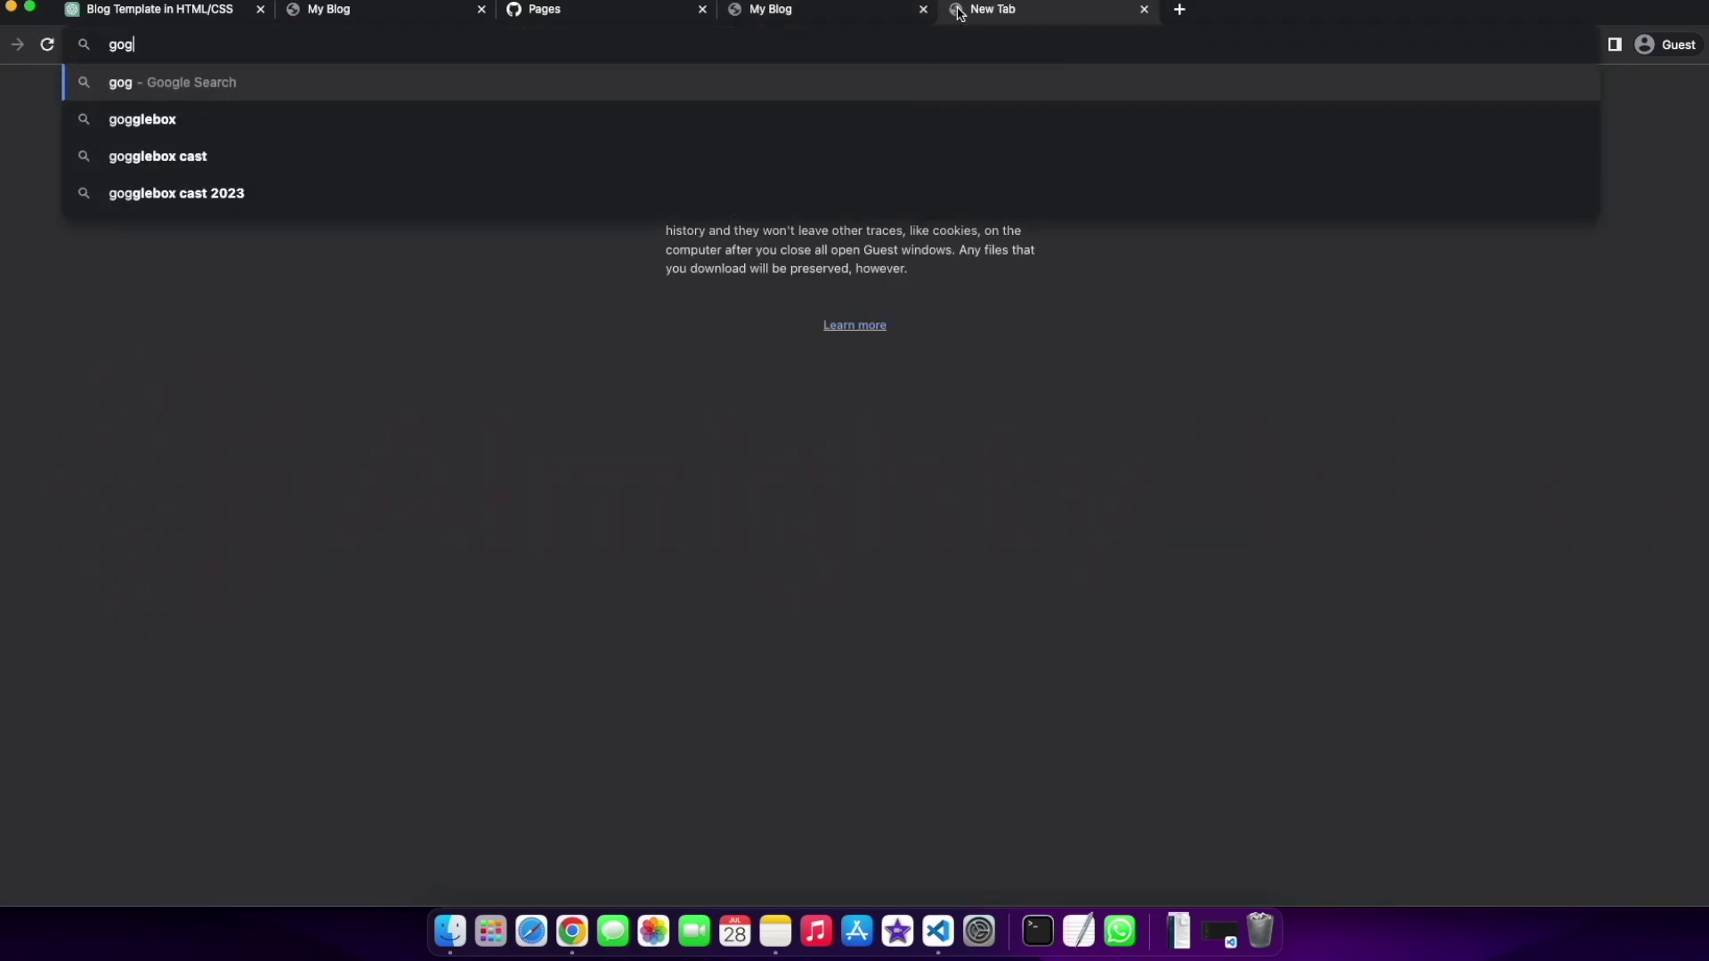
{"action": "key", "text": "BackSpace"}
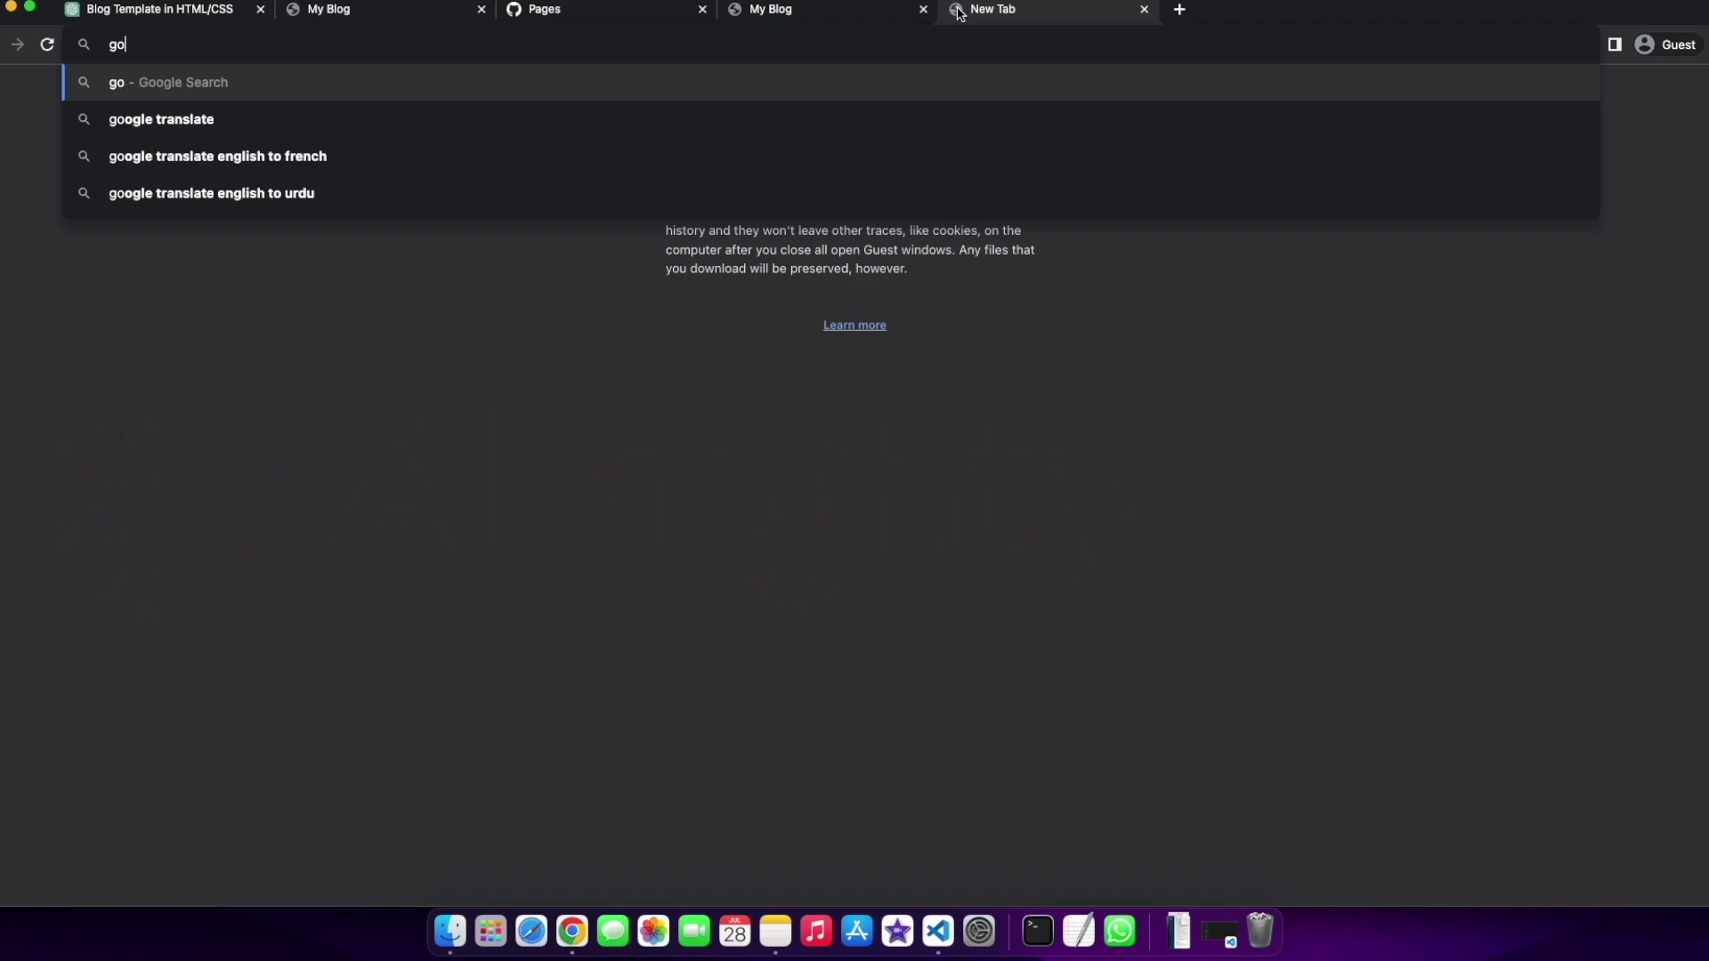
{"action": "type", "text": "dady"}
{"action": "key", "text": "Return"}
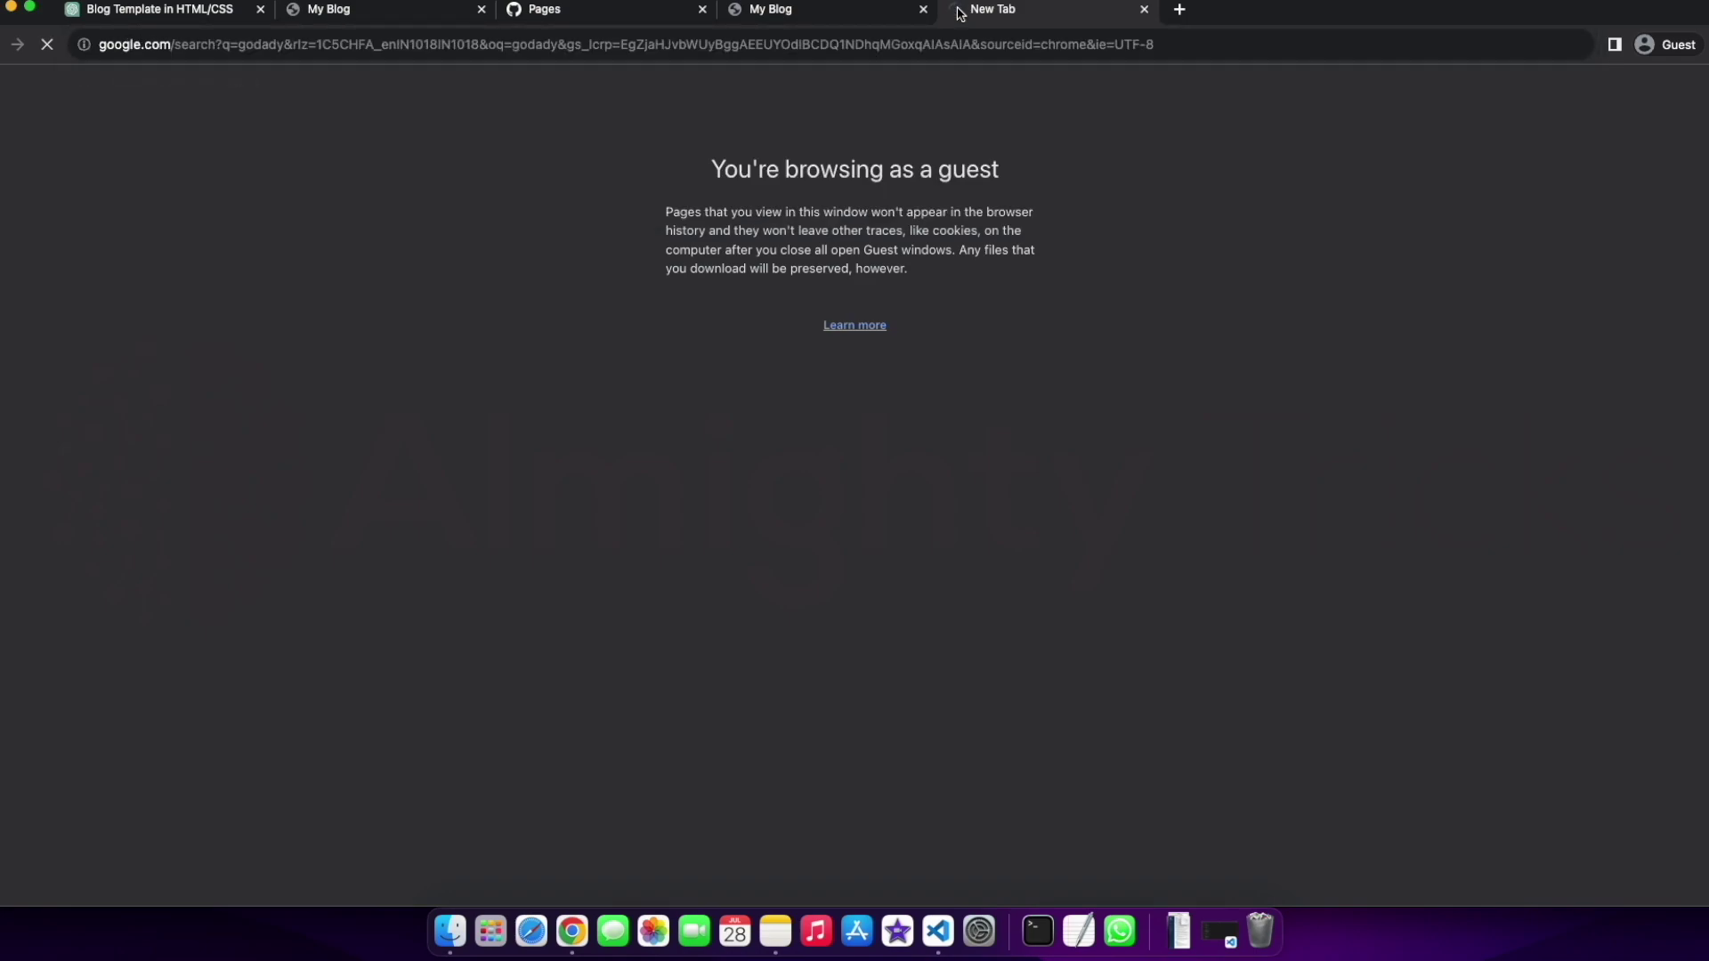
{"action": "left_click", "coordinate": [293, 389]}
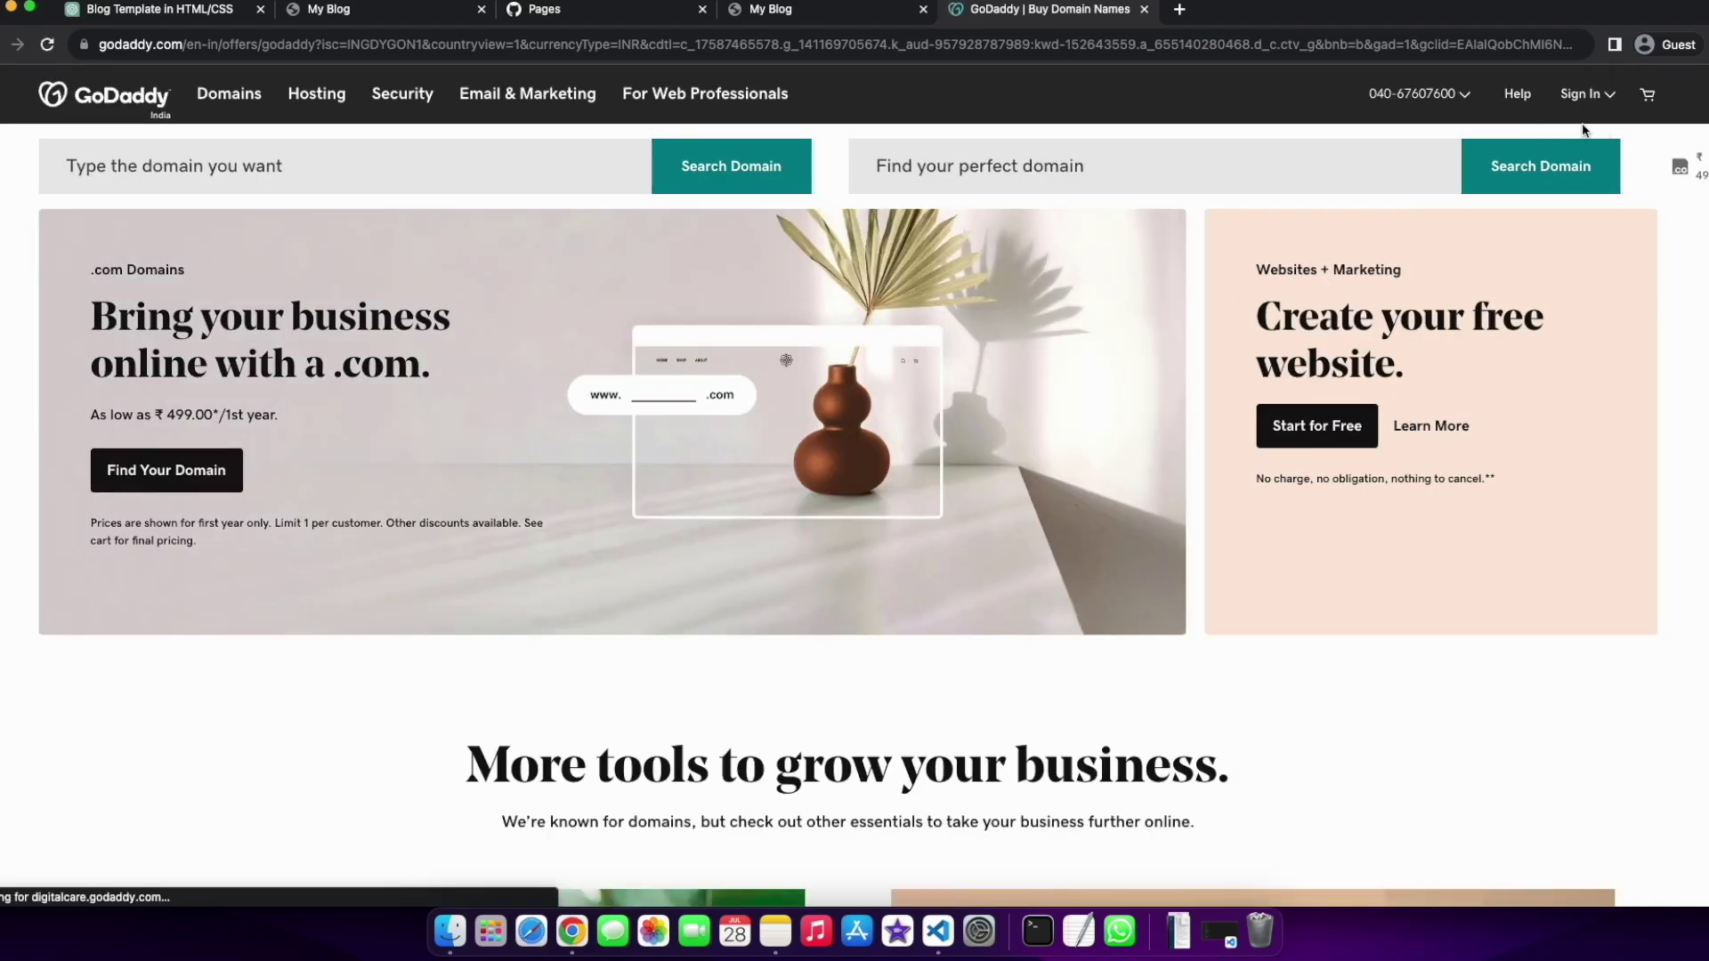
Step: Sign in to the GoDaddy account and focus the domain search field
{"action": "left_click", "coordinate": [1580, 96]}
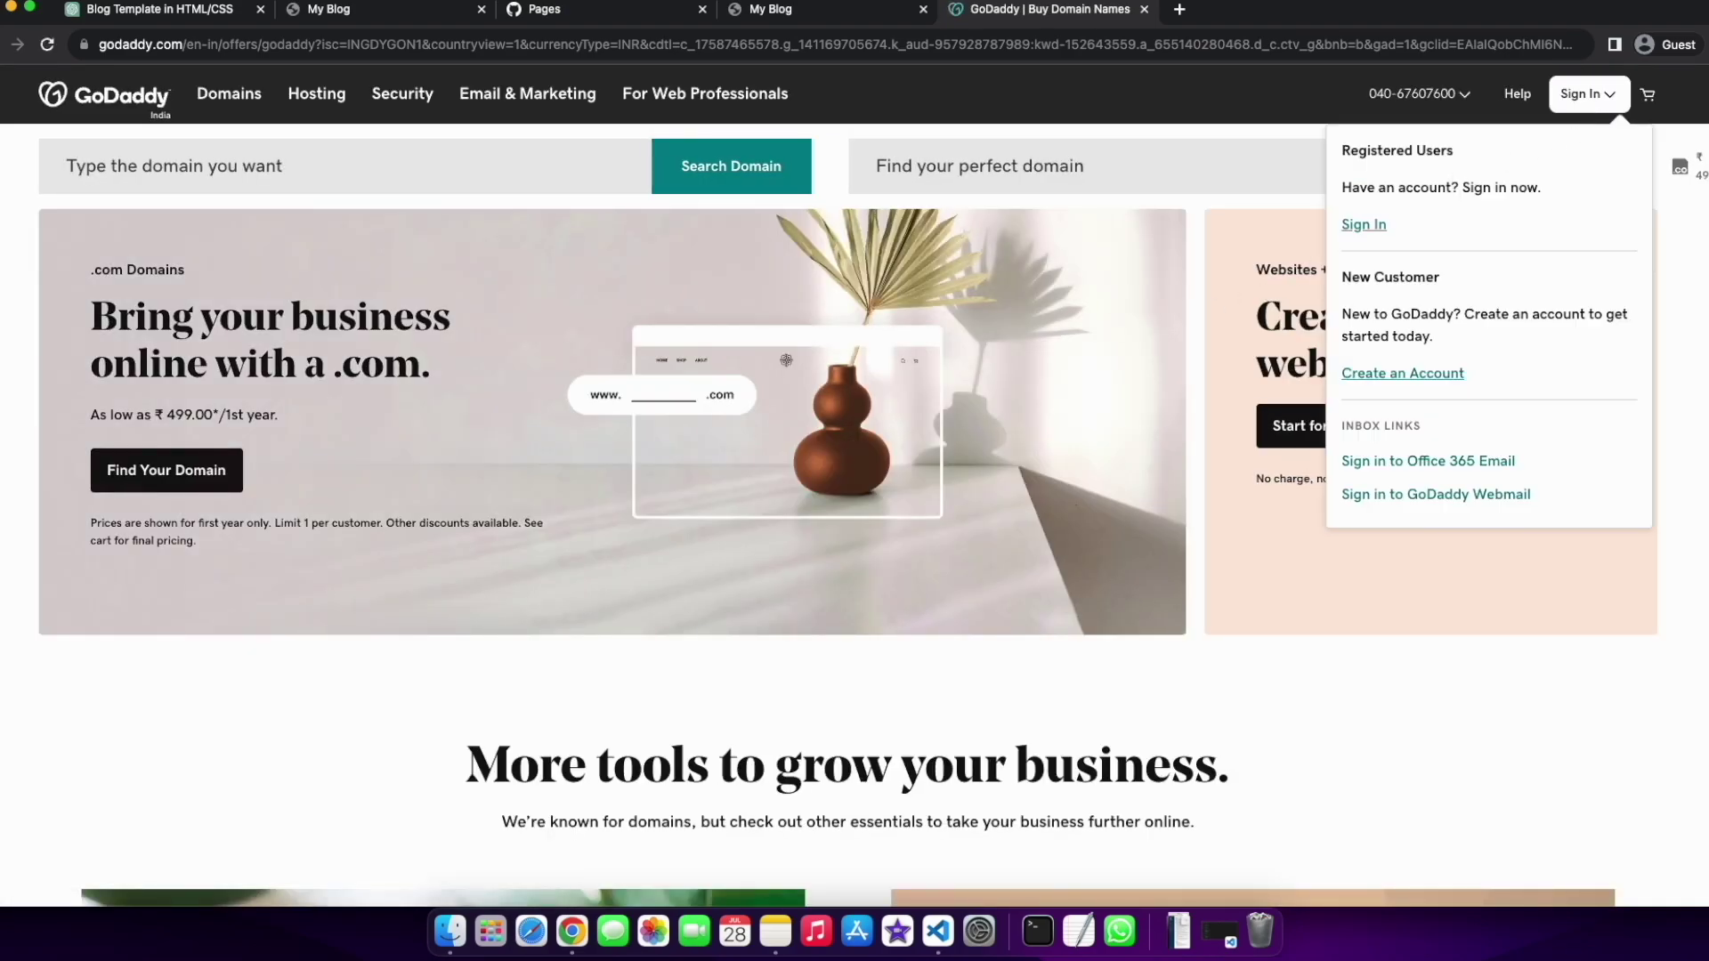
{"action": "left_click", "coordinate": [1364, 225]}
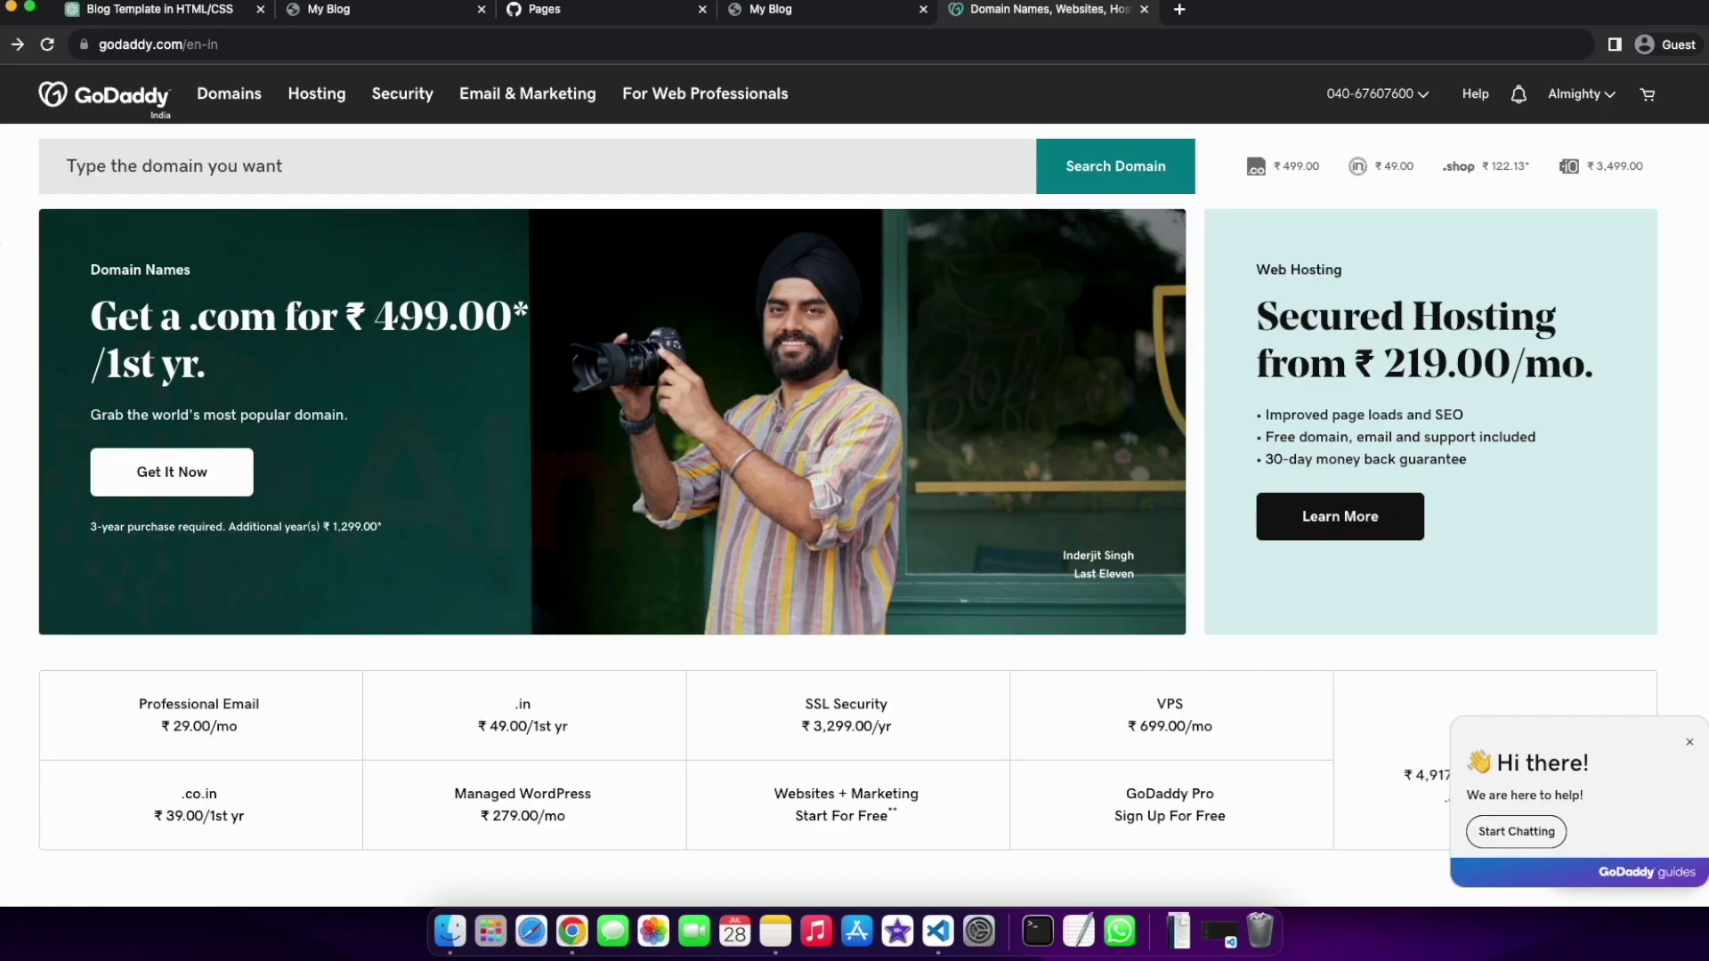
{"action": "left_click", "coordinate": [225, 164]}
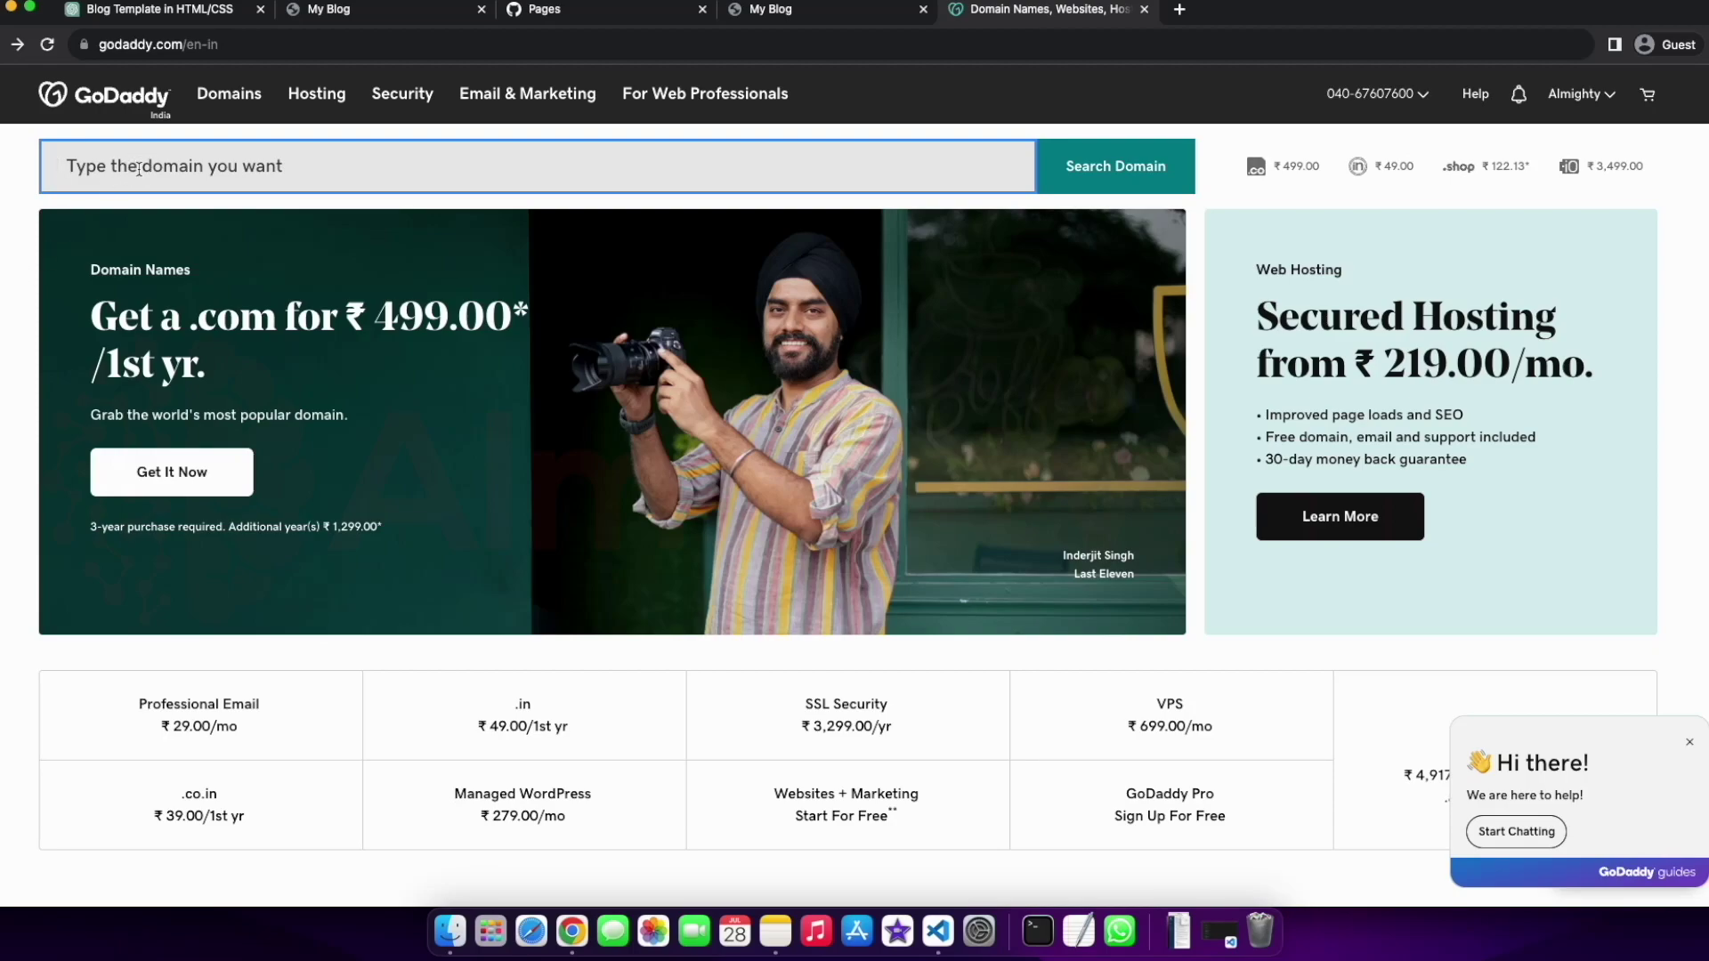
{"action": "type", "text": "almightytricks"}
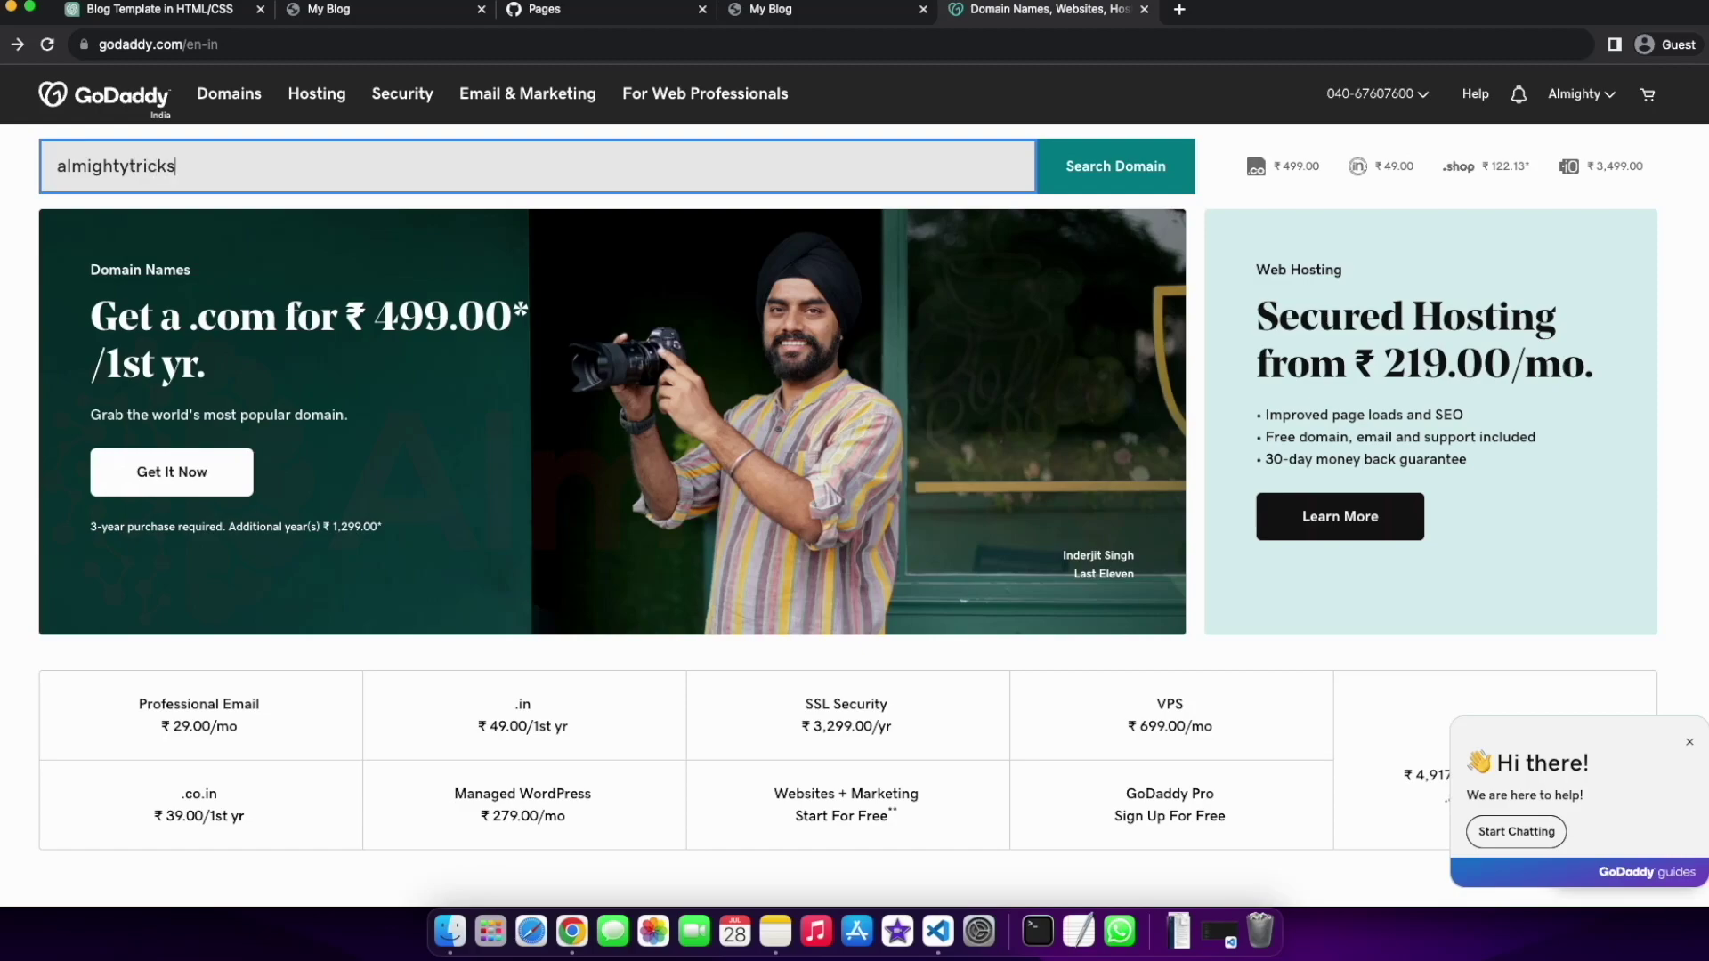
Step: Search availability for almightytricks, add almightytricks.co.in to the cart and view the cart
{"action": "key", "text": "Return"}
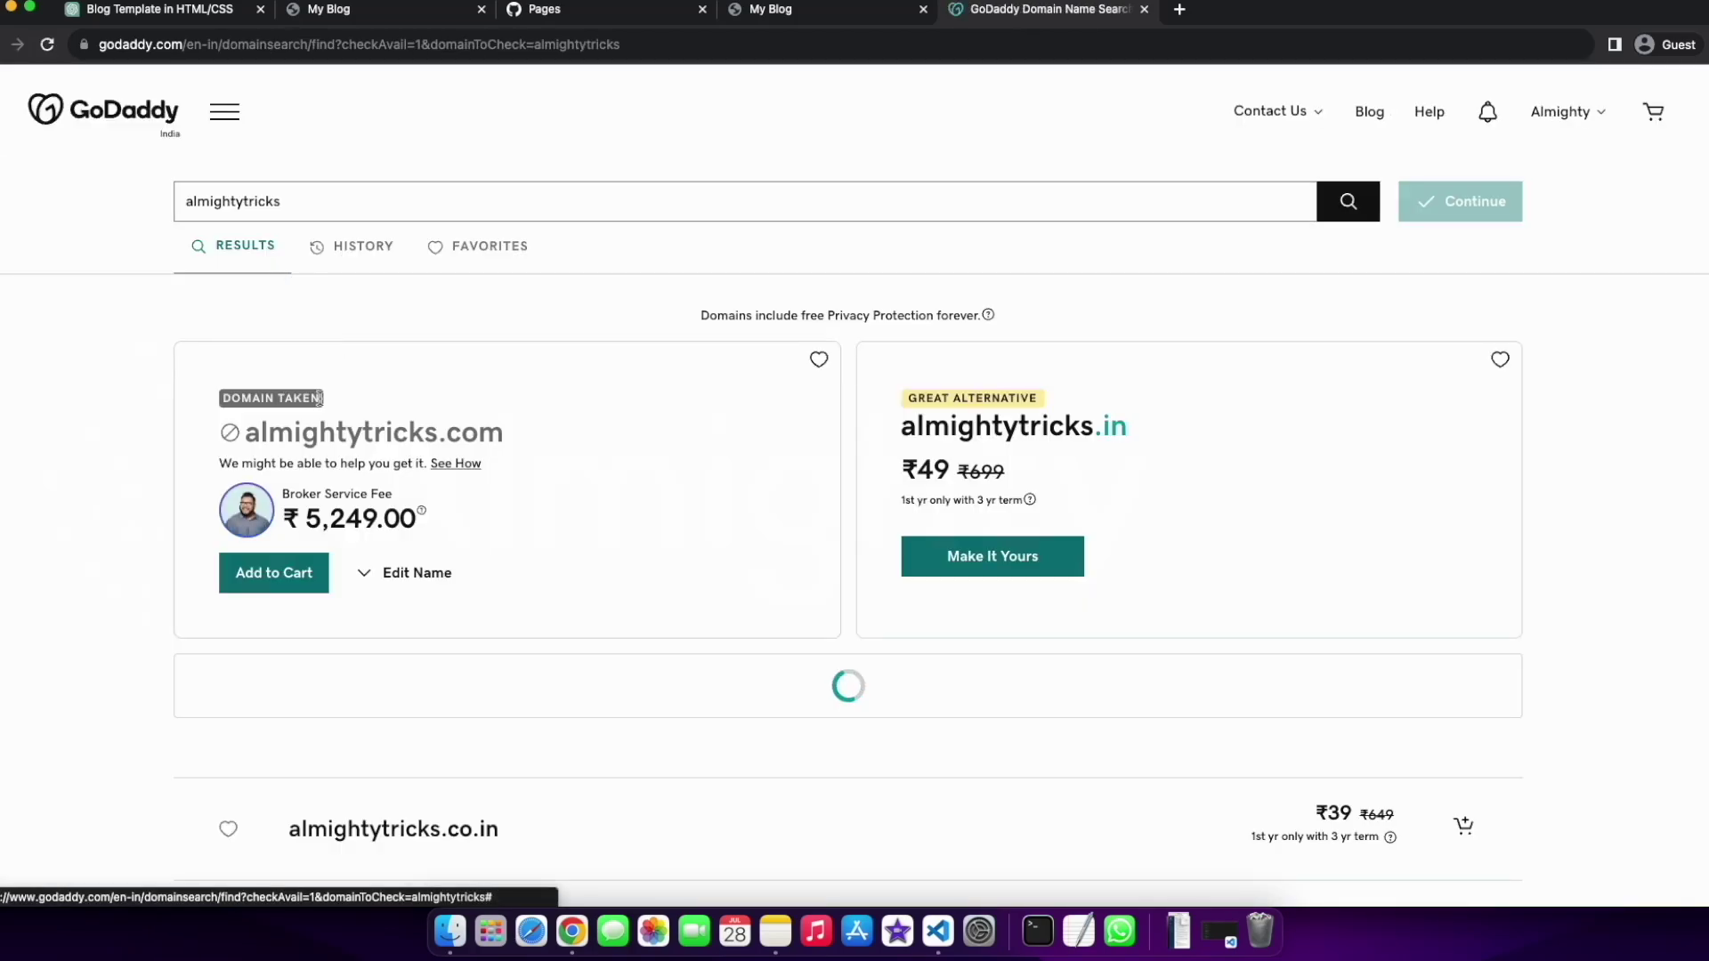
{"action": "scroll", "coordinate": [605, 460], "scroll_direction": "down", "scroll_amount": 1}
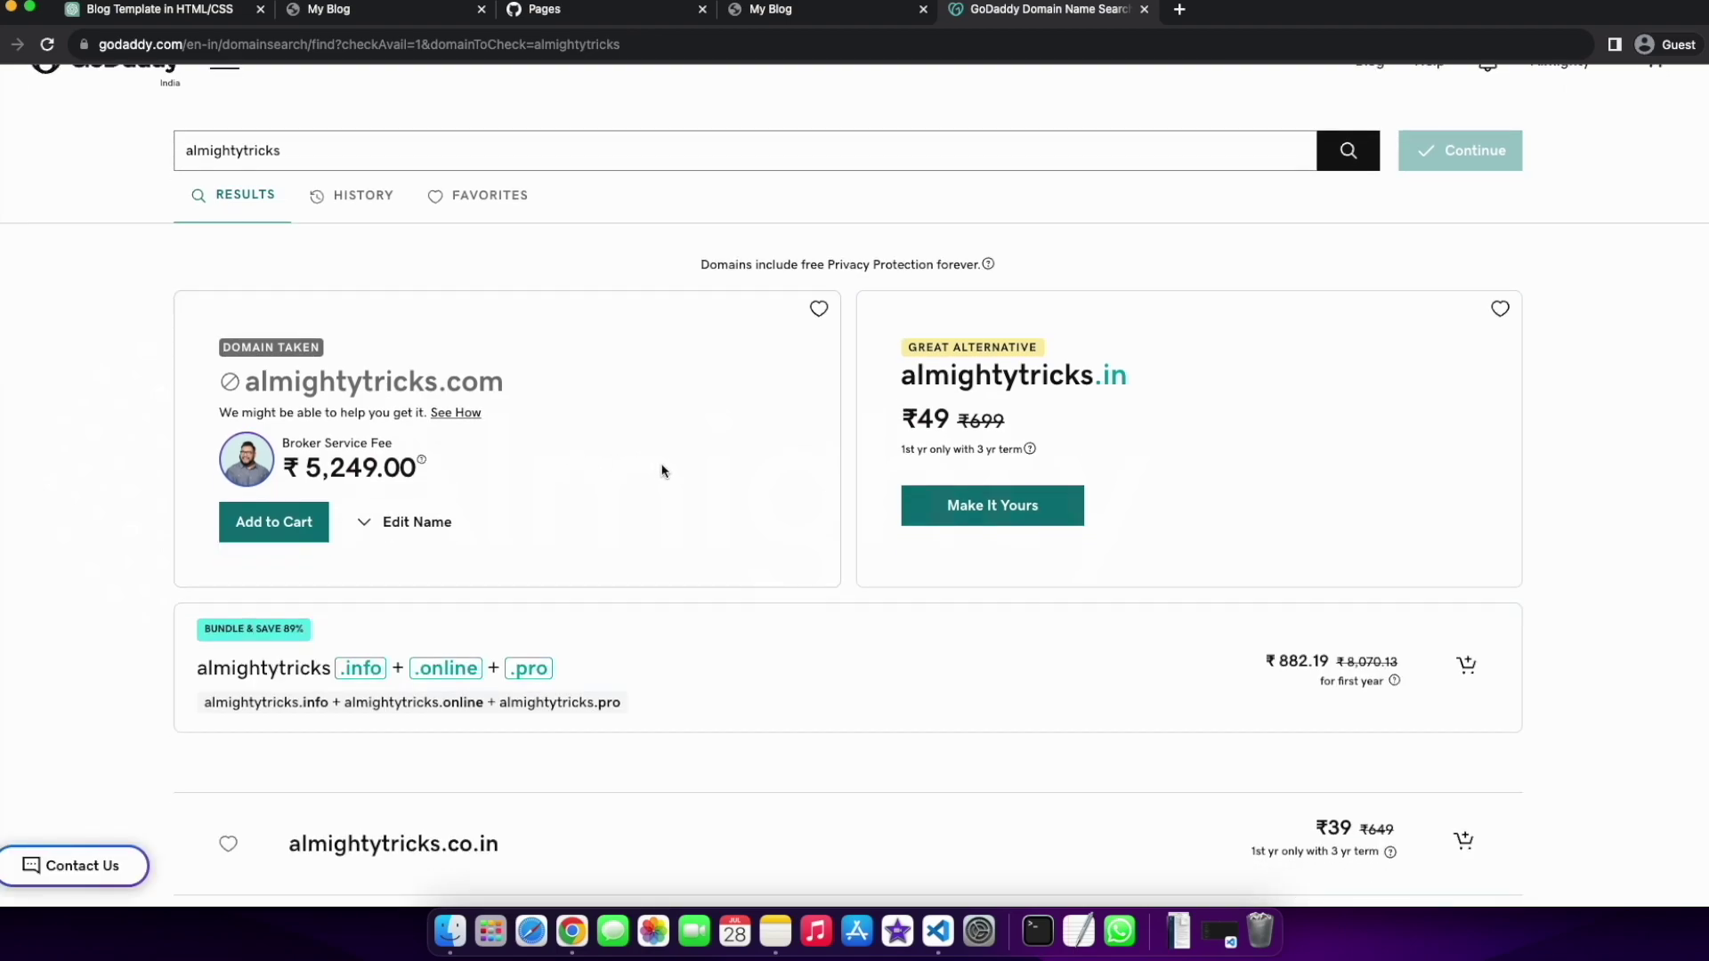
{"action": "scroll", "coordinate": [660, 470], "scroll_direction": "down", "scroll_amount": 1}
{"action": "scroll", "coordinate": [661, 470], "scroll_direction": "down", "scroll_amount": 1}
{"action": "scroll", "coordinate": [664, 469], "scroll_direction": "down", "scroll_amount": 3}
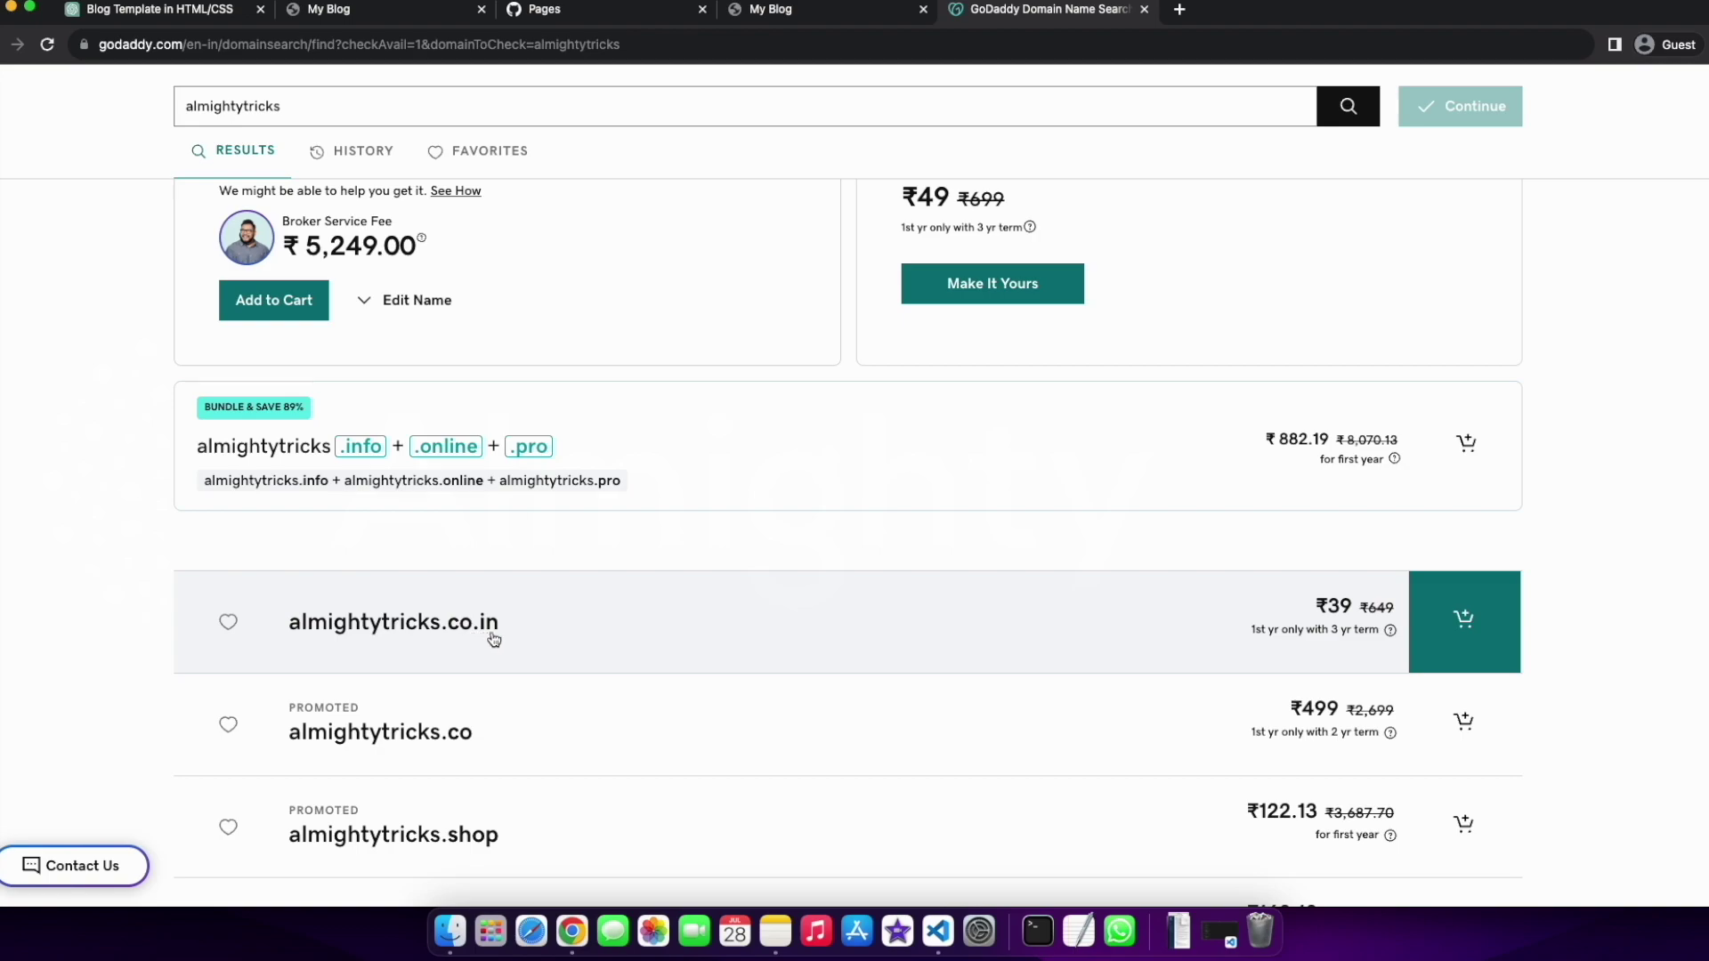
{"action": "left_click", "coordinate": [1464, 618]}
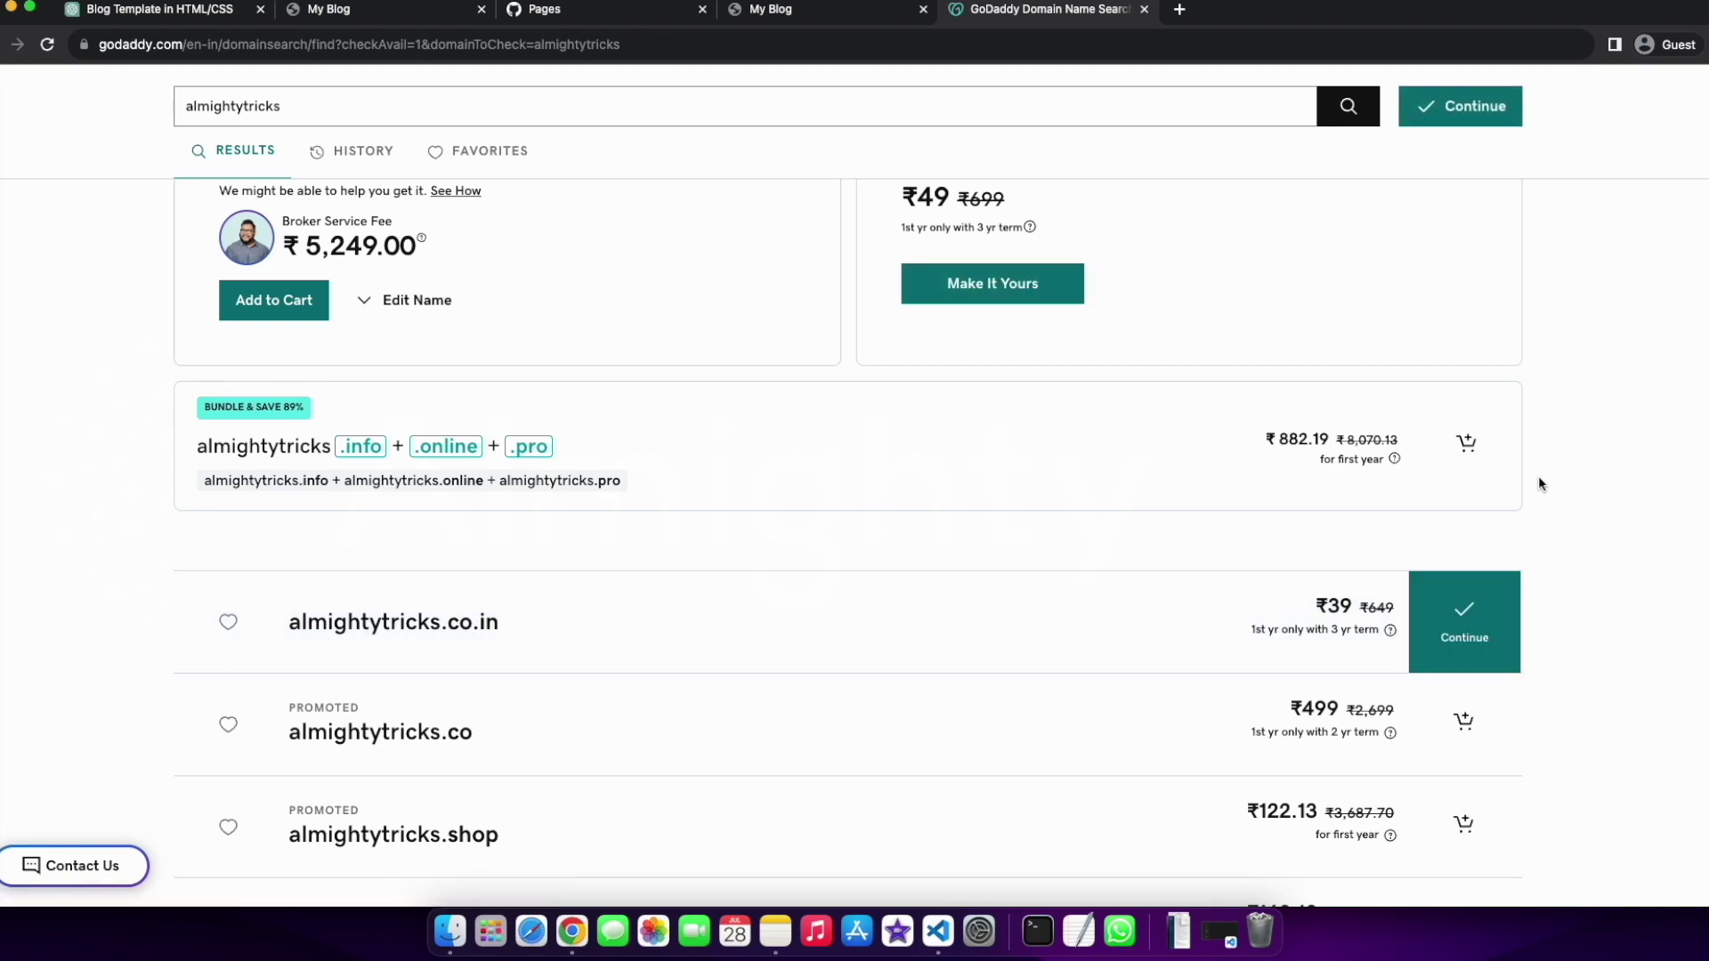
{"action": "scroll", "coordinate": [1539, 484], "scroll_direction": "up", "scroll_amount": 5}
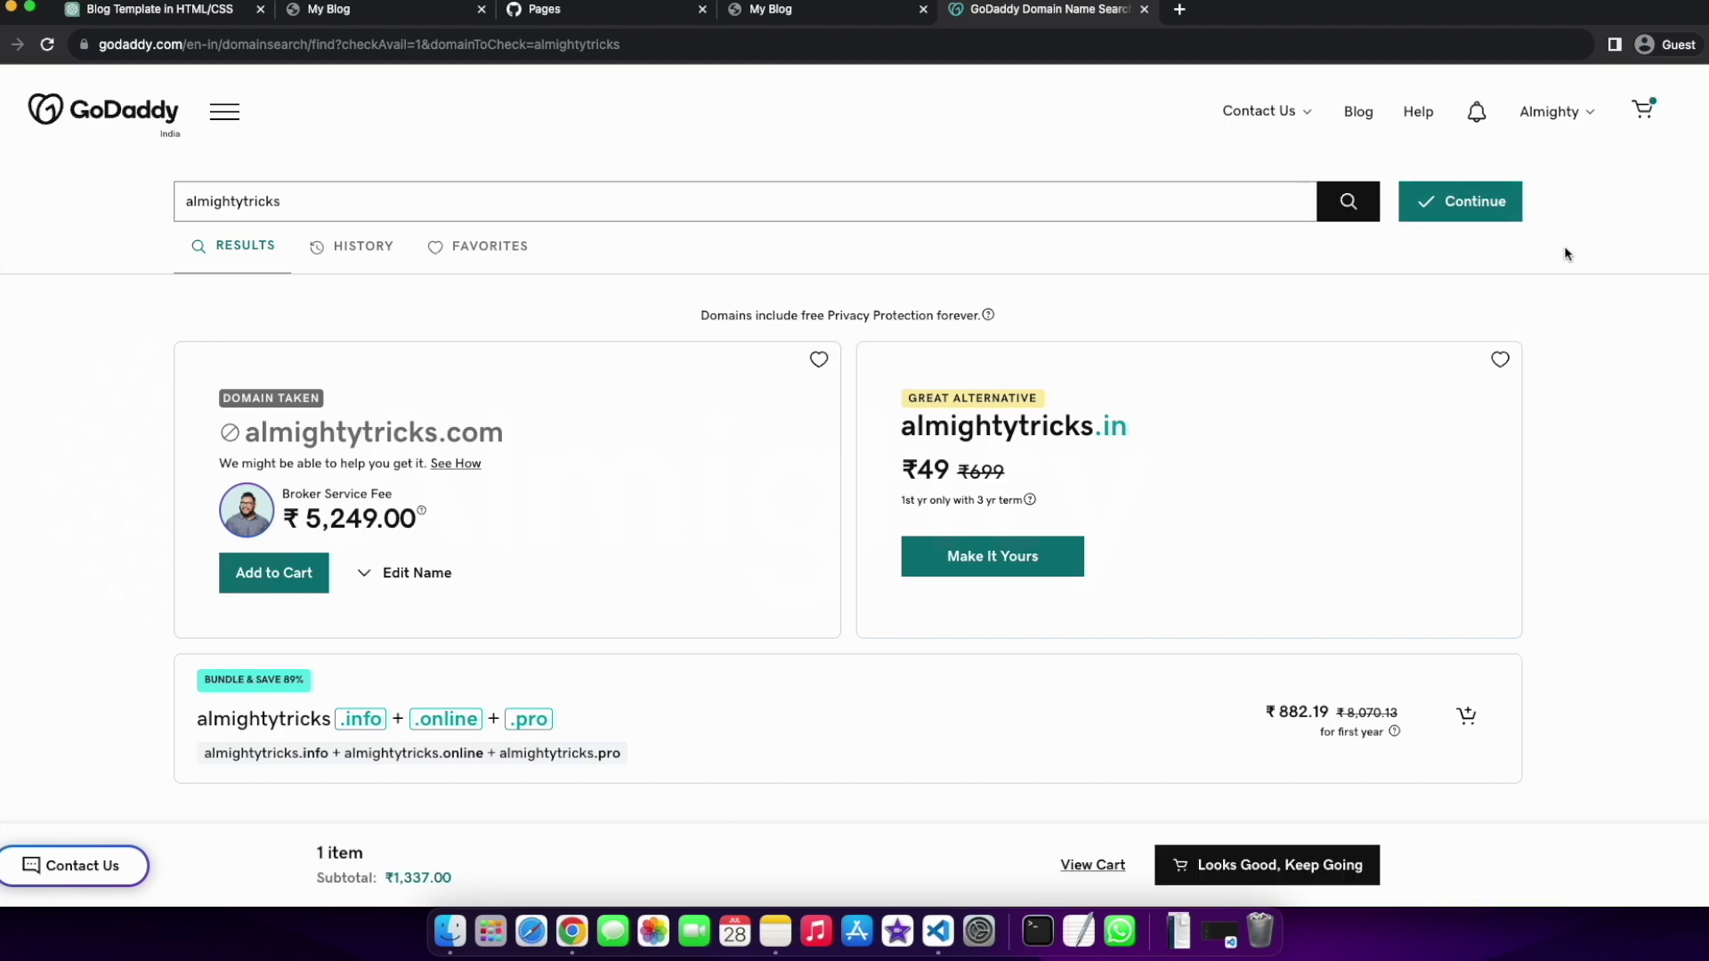
{"action": "left_click", "coordinate": [1648, 112]}
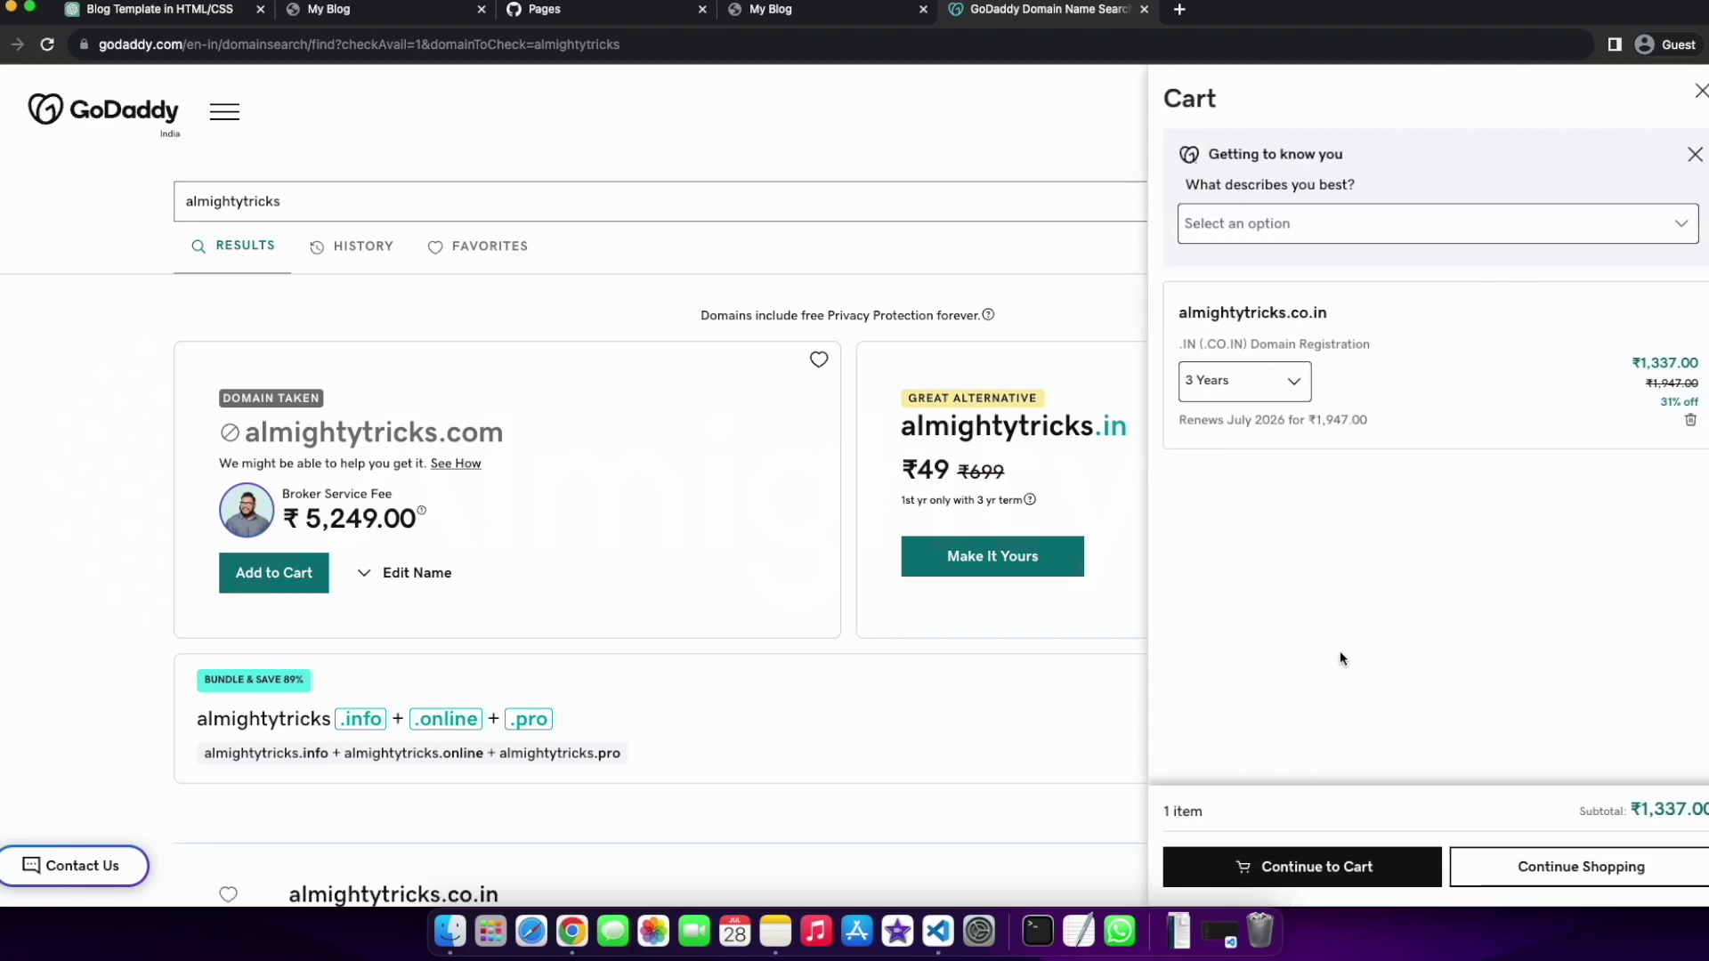
Step: Set the registration term to 1 Year (₹499) and continue to checkout
{"action": "left_click", "coordinate": [1274, 384]}
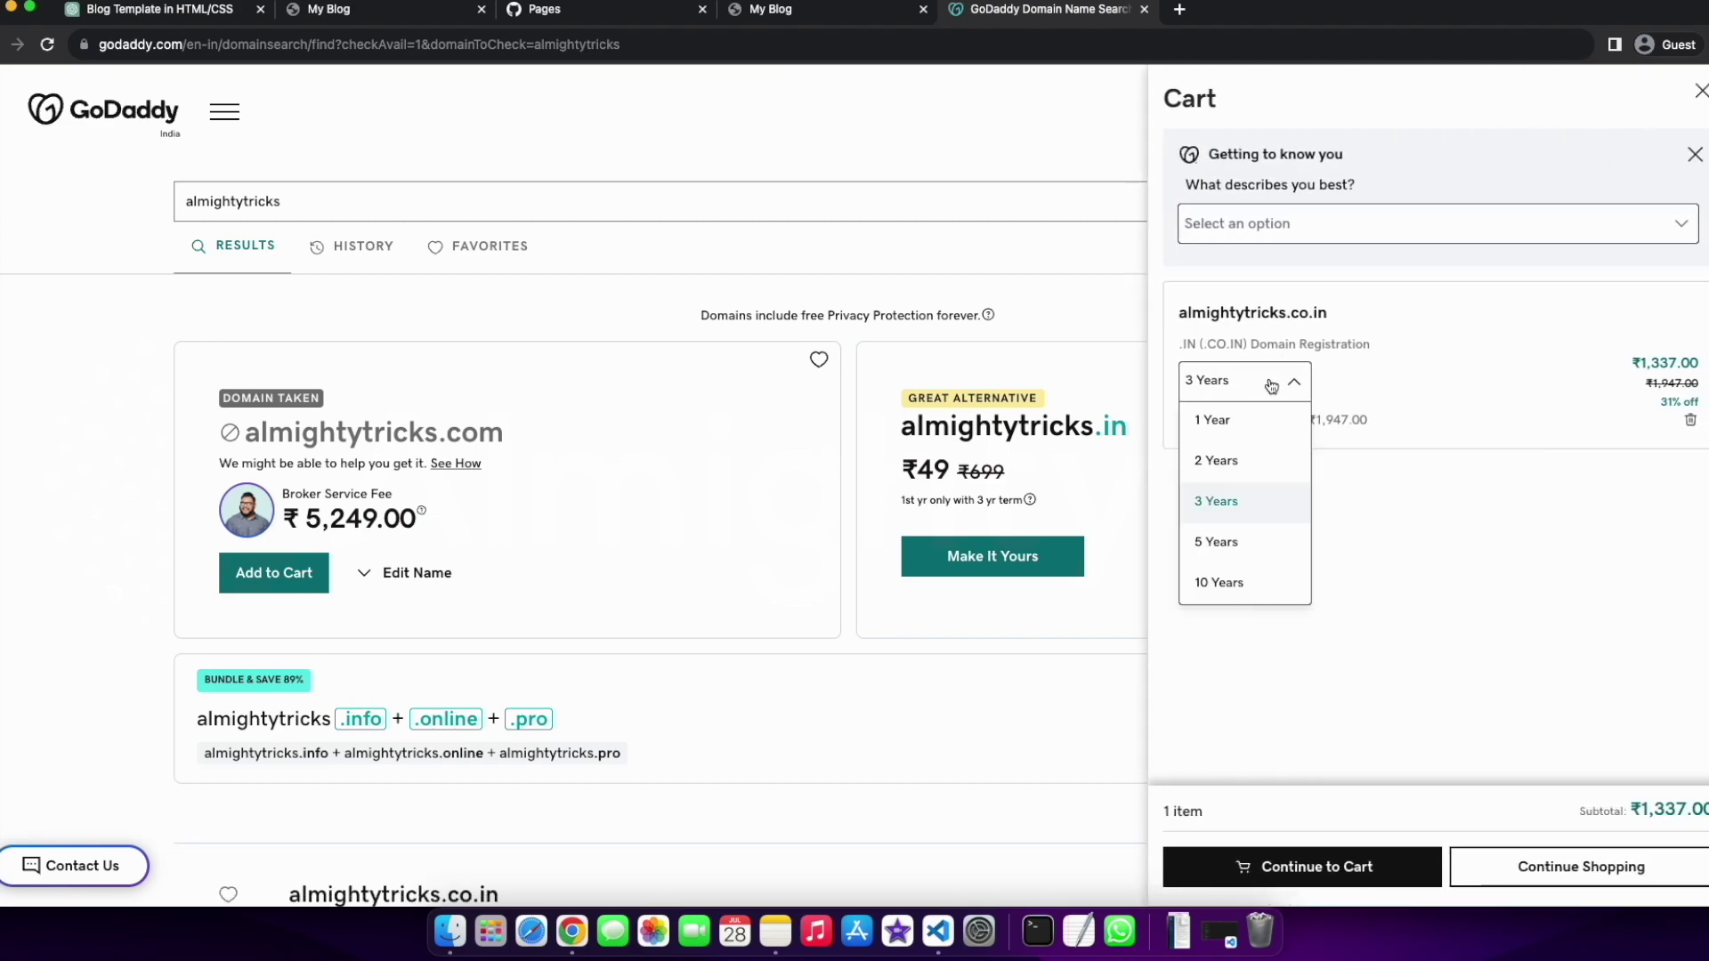
{"action": "left_click", "coordinate": [1221, 430]}
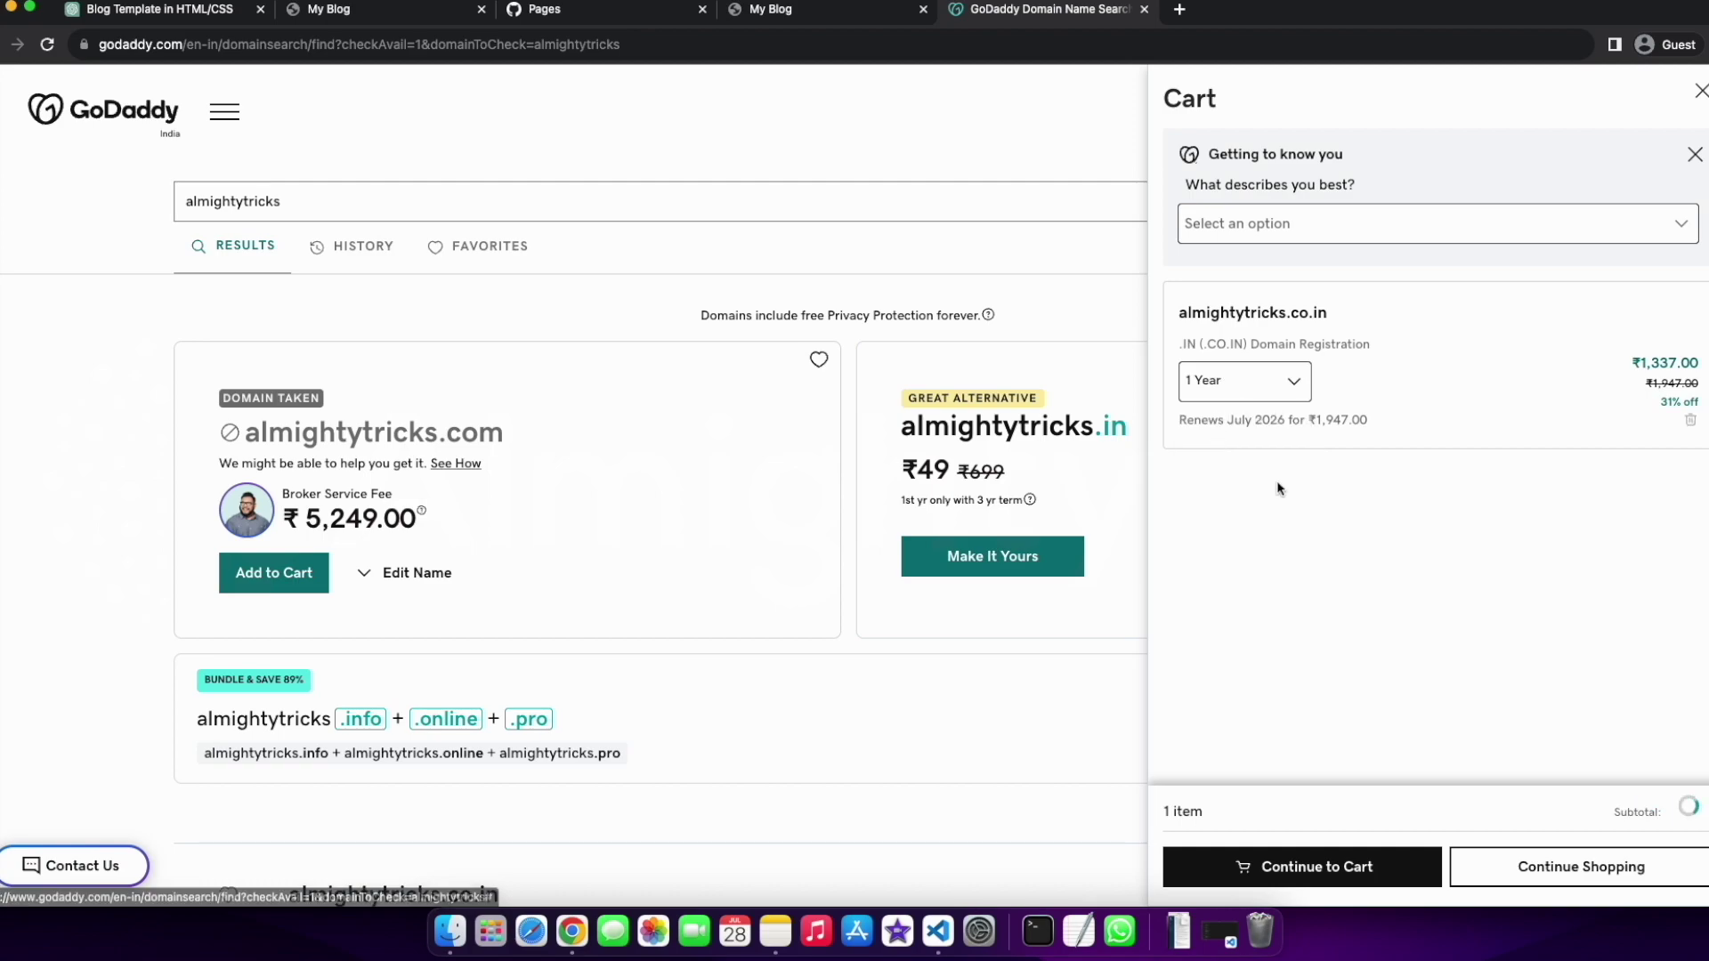
{"action": "left_click", "coordinate": [1342, 874]}
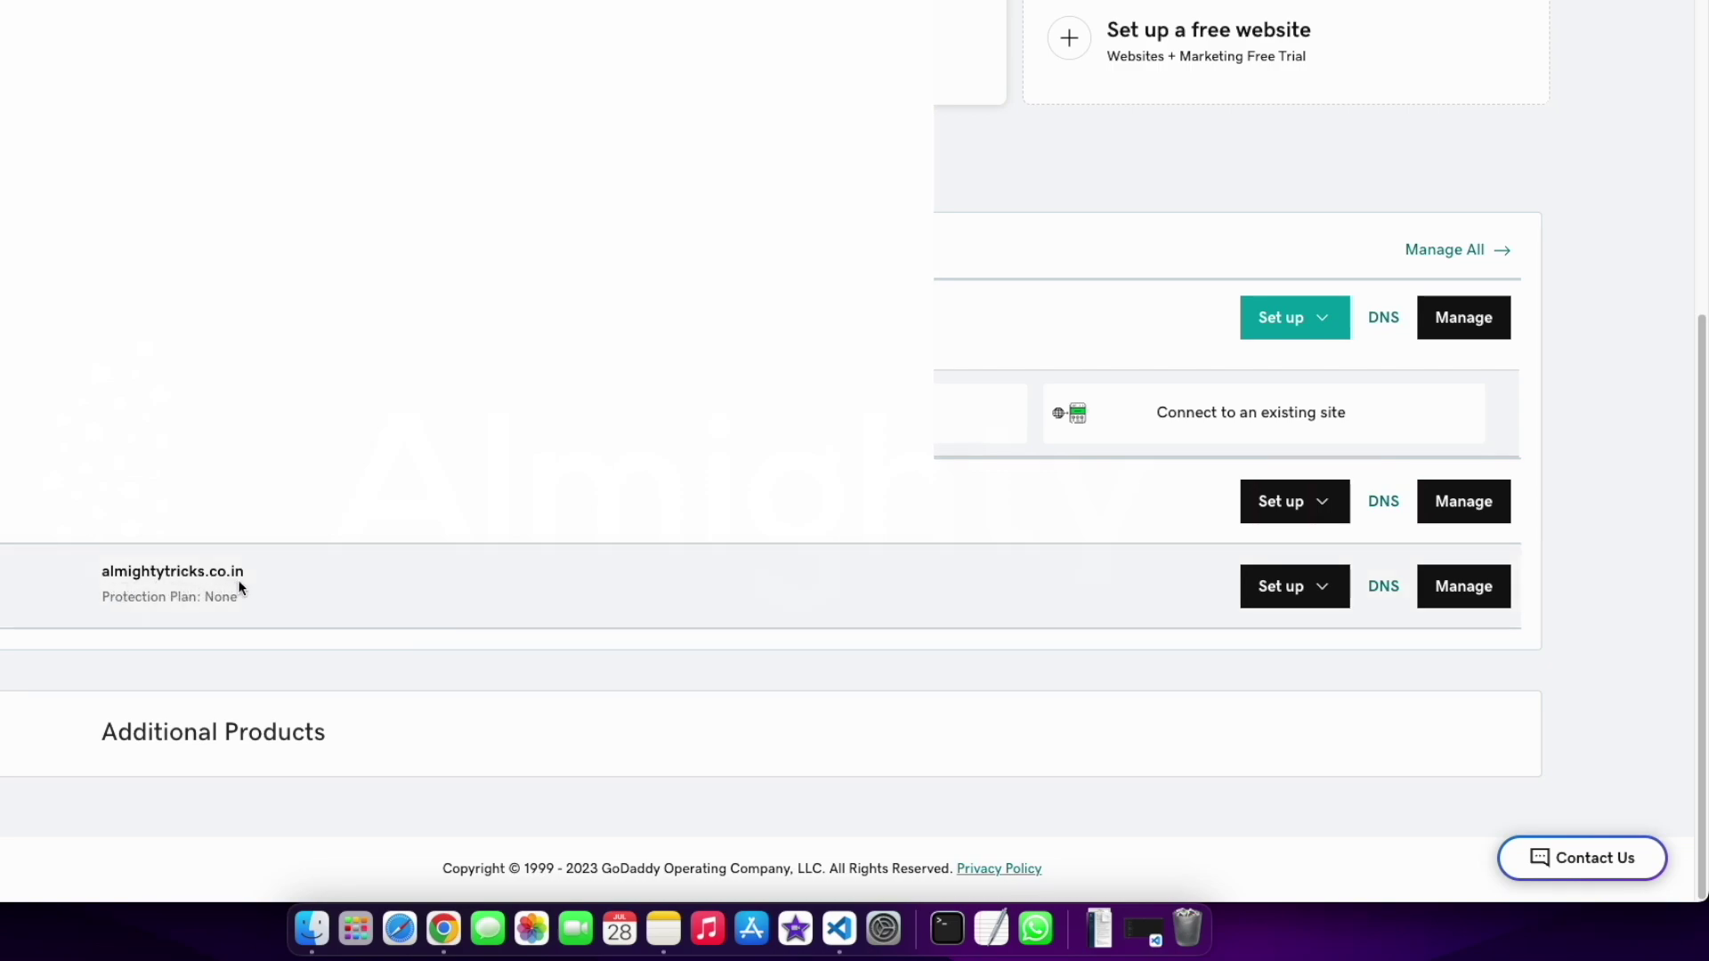
Step: Go to DNS settings for almightytricks.co.in and copy the domain name
{"action": "left_click", "coordinate": [1390, 598]}
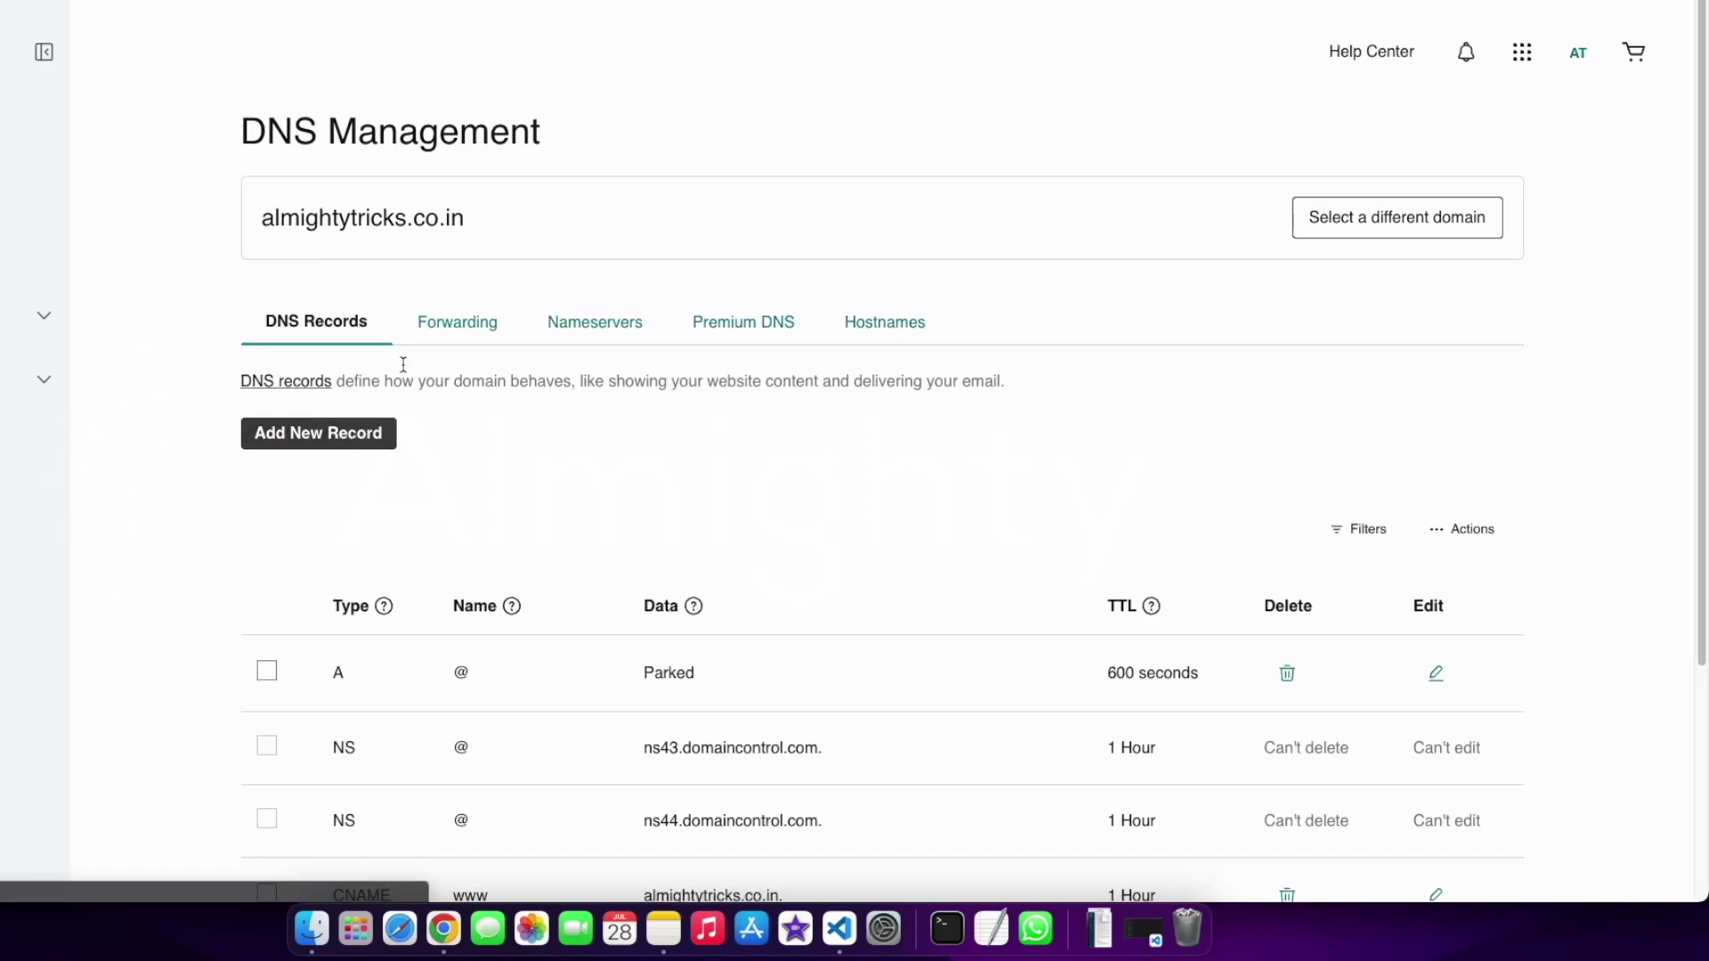
{"action": "left_click_drag", "start_coordinate": [263, 218], "coordinate": [458, 217]}
{"action": "right_click", "coordinate": [382, 216]}
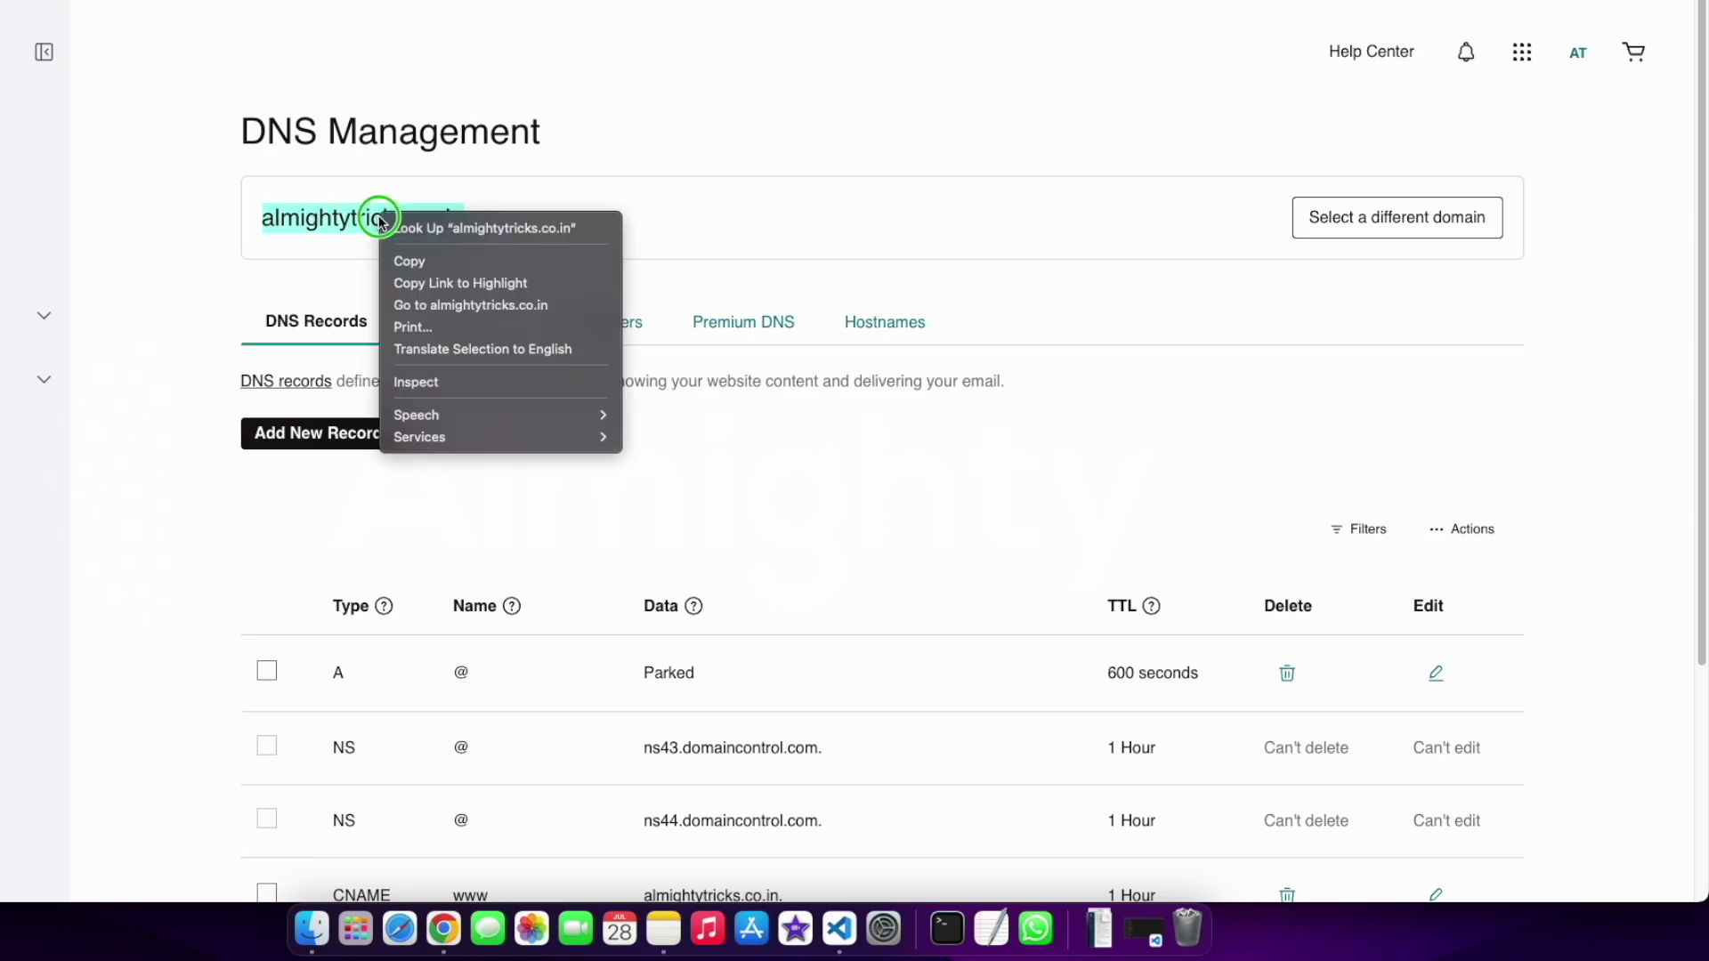
{"action": "left_click", "coordinate": [424, 262]}
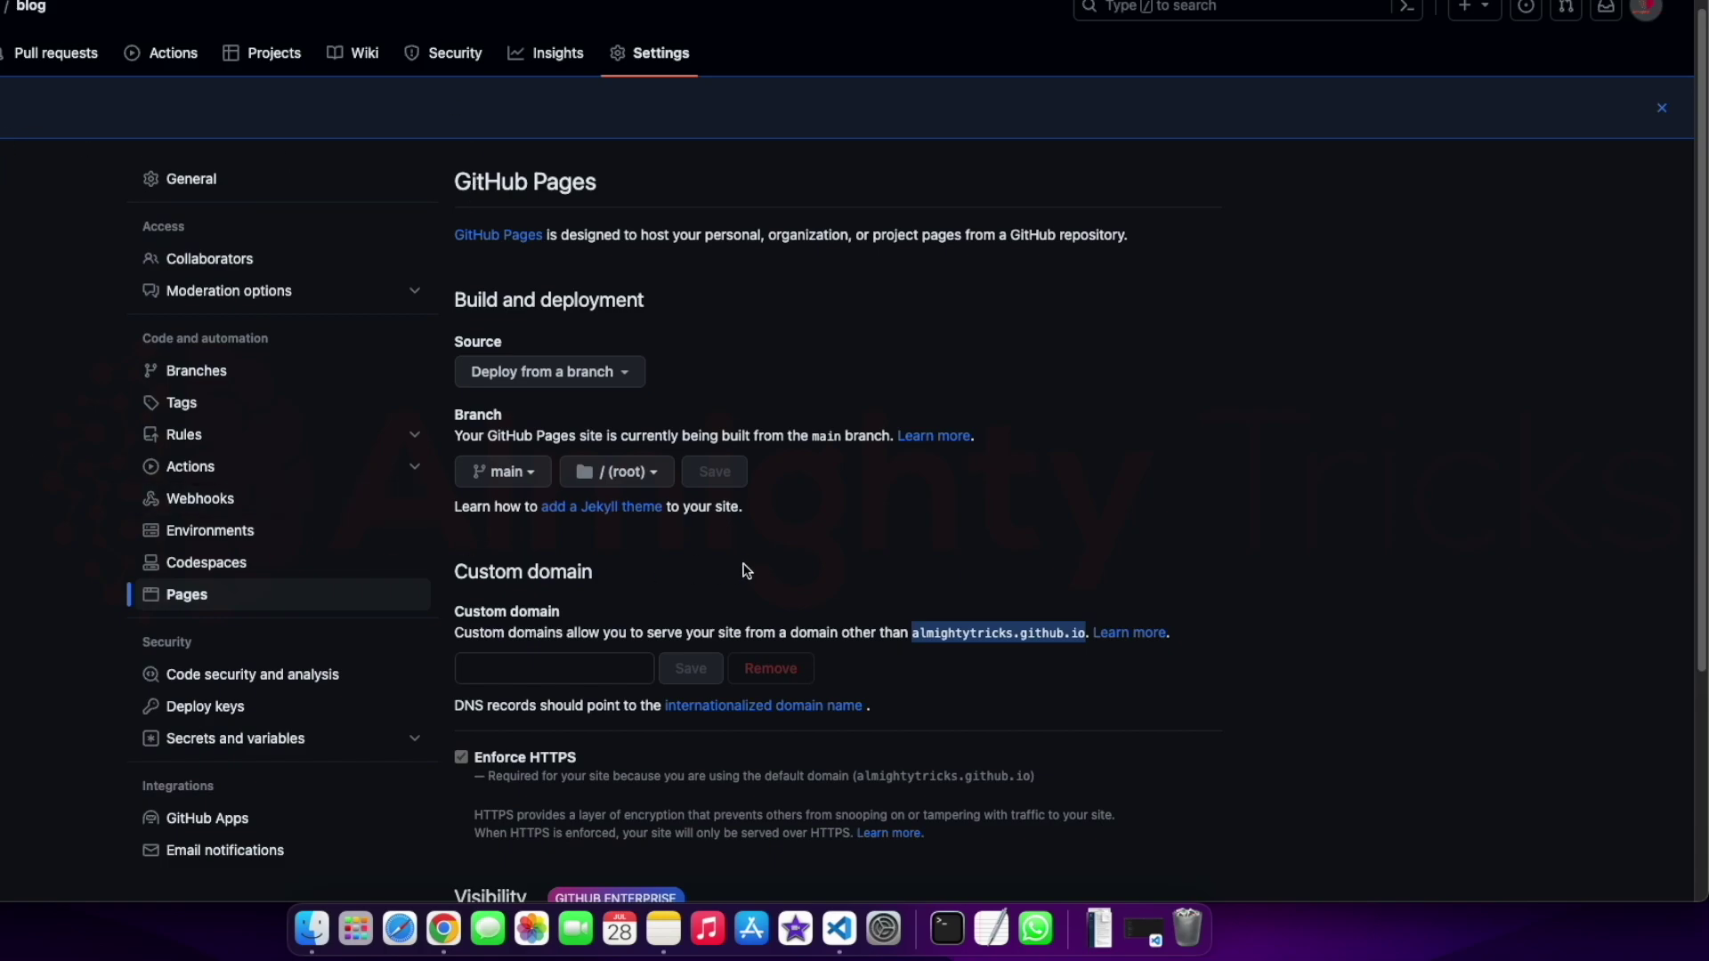
Step: Save almightytricks.co.in as the GitHub Pages custom domain
{"action": "left_click", "coordinate": [582, 668]}
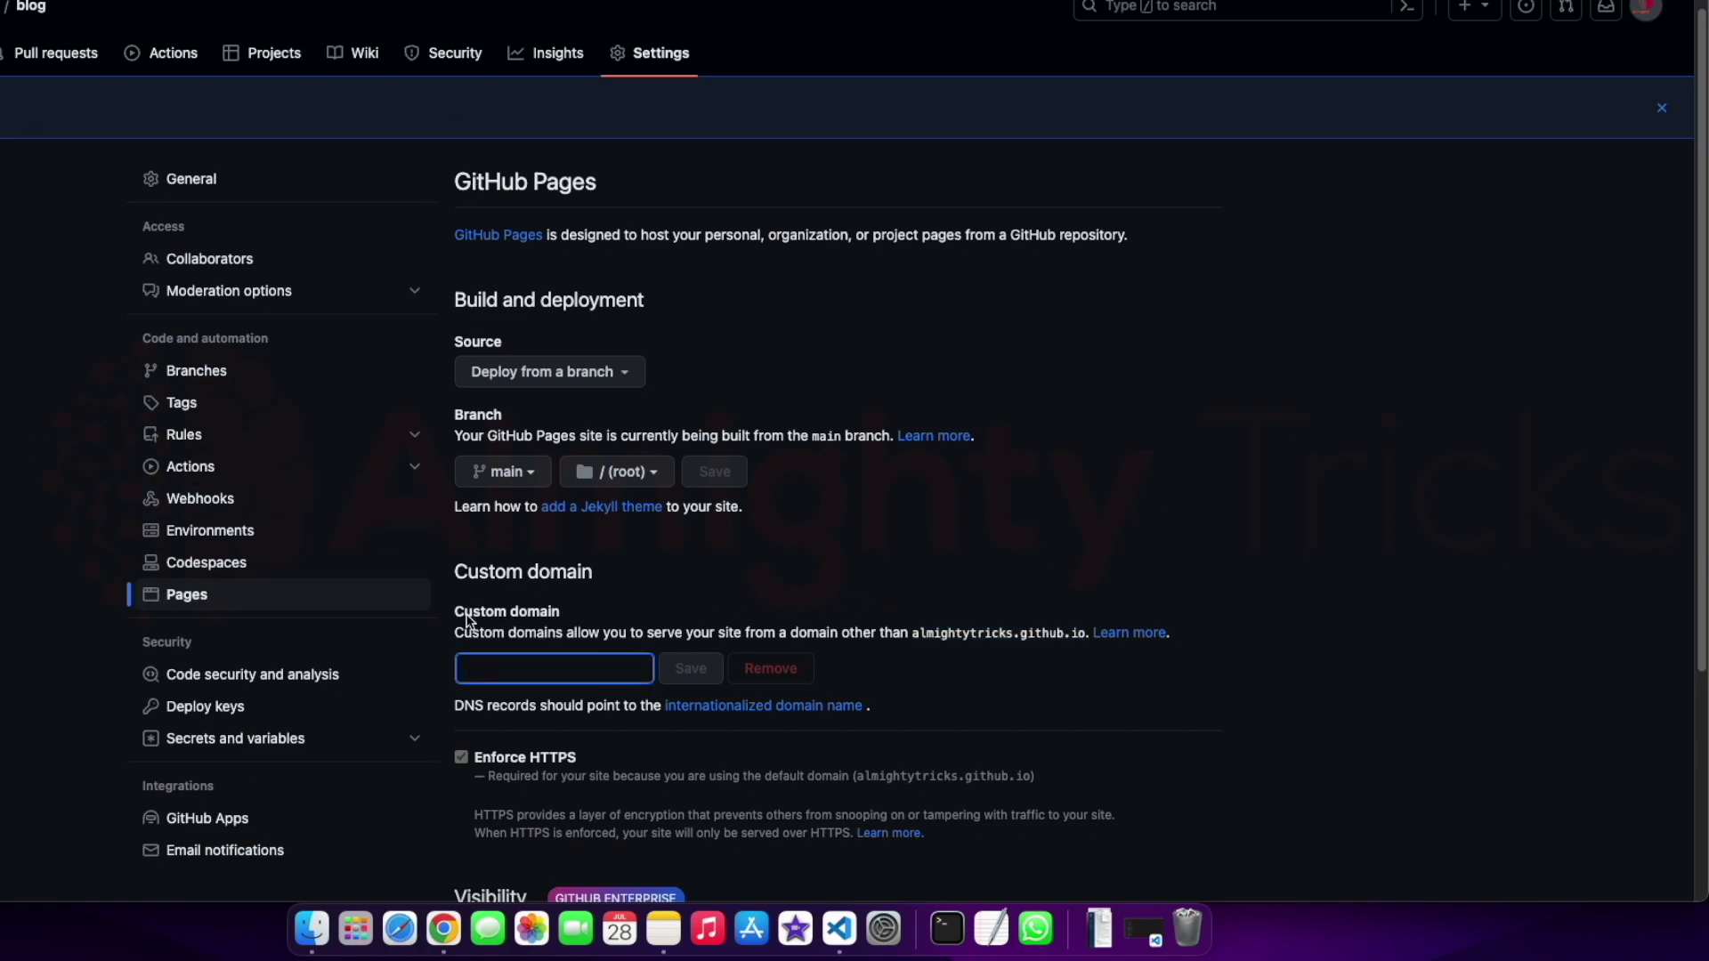
{"action": "type", "text": "almightytricks.co.in"}
{"action": "left_click", "coordinate": [845, 587]}
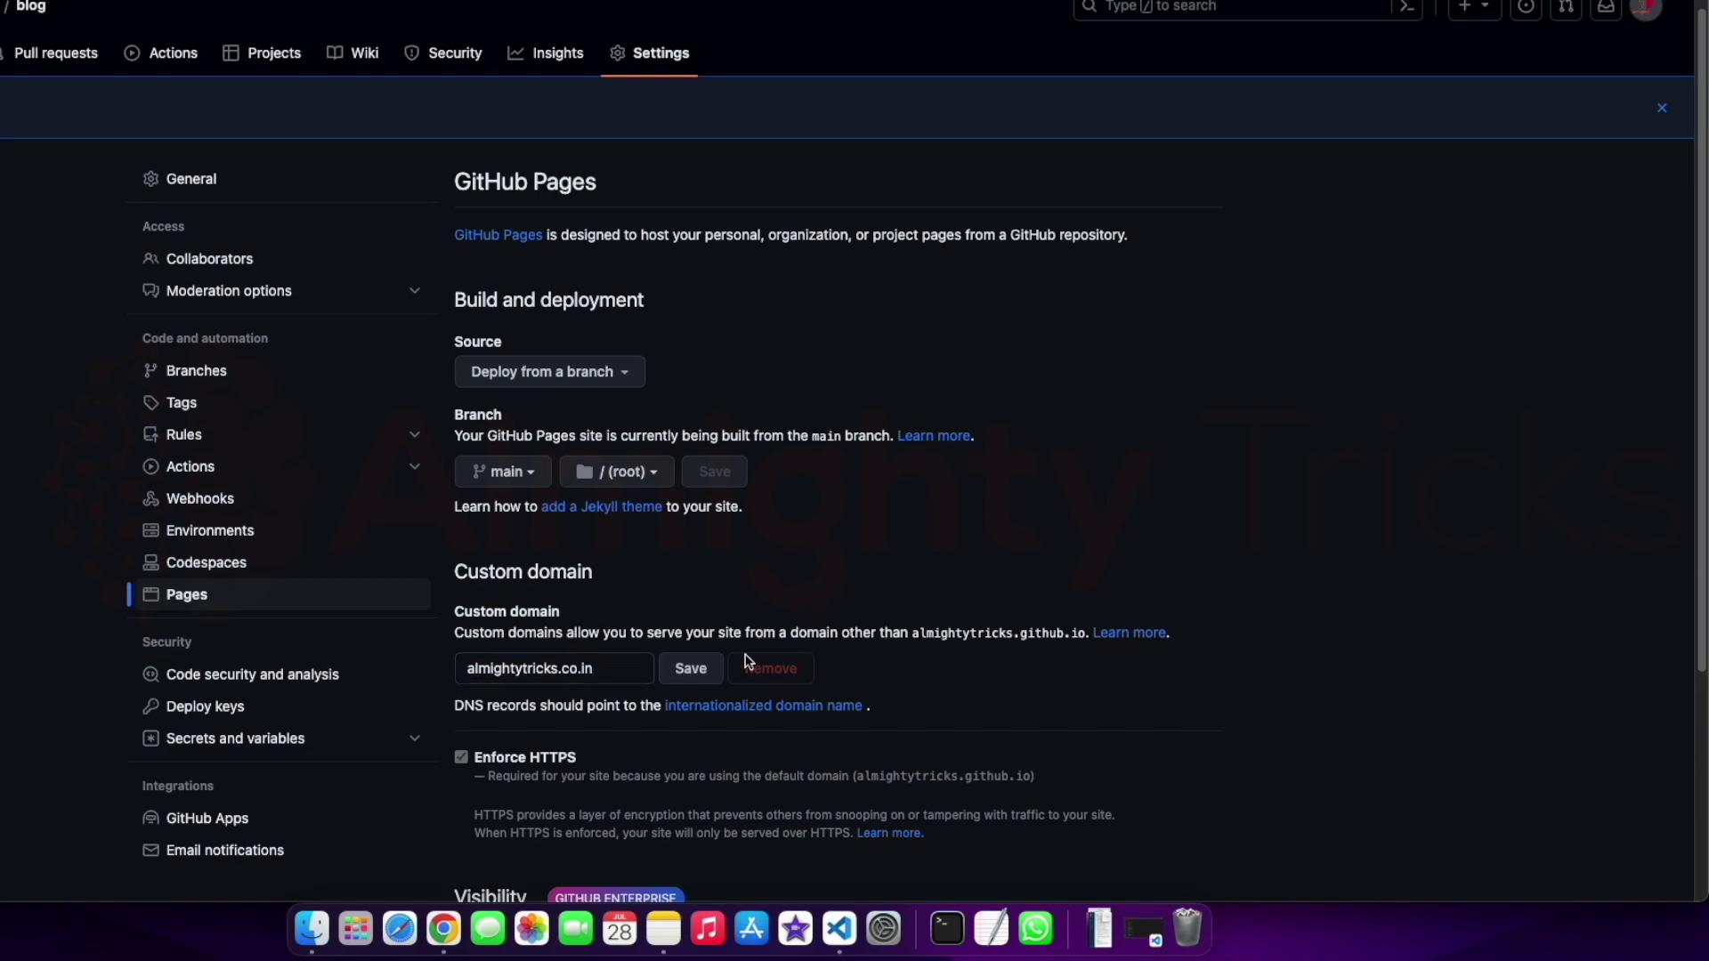
{"action": "left_click", "coordinate": [694, 676]}
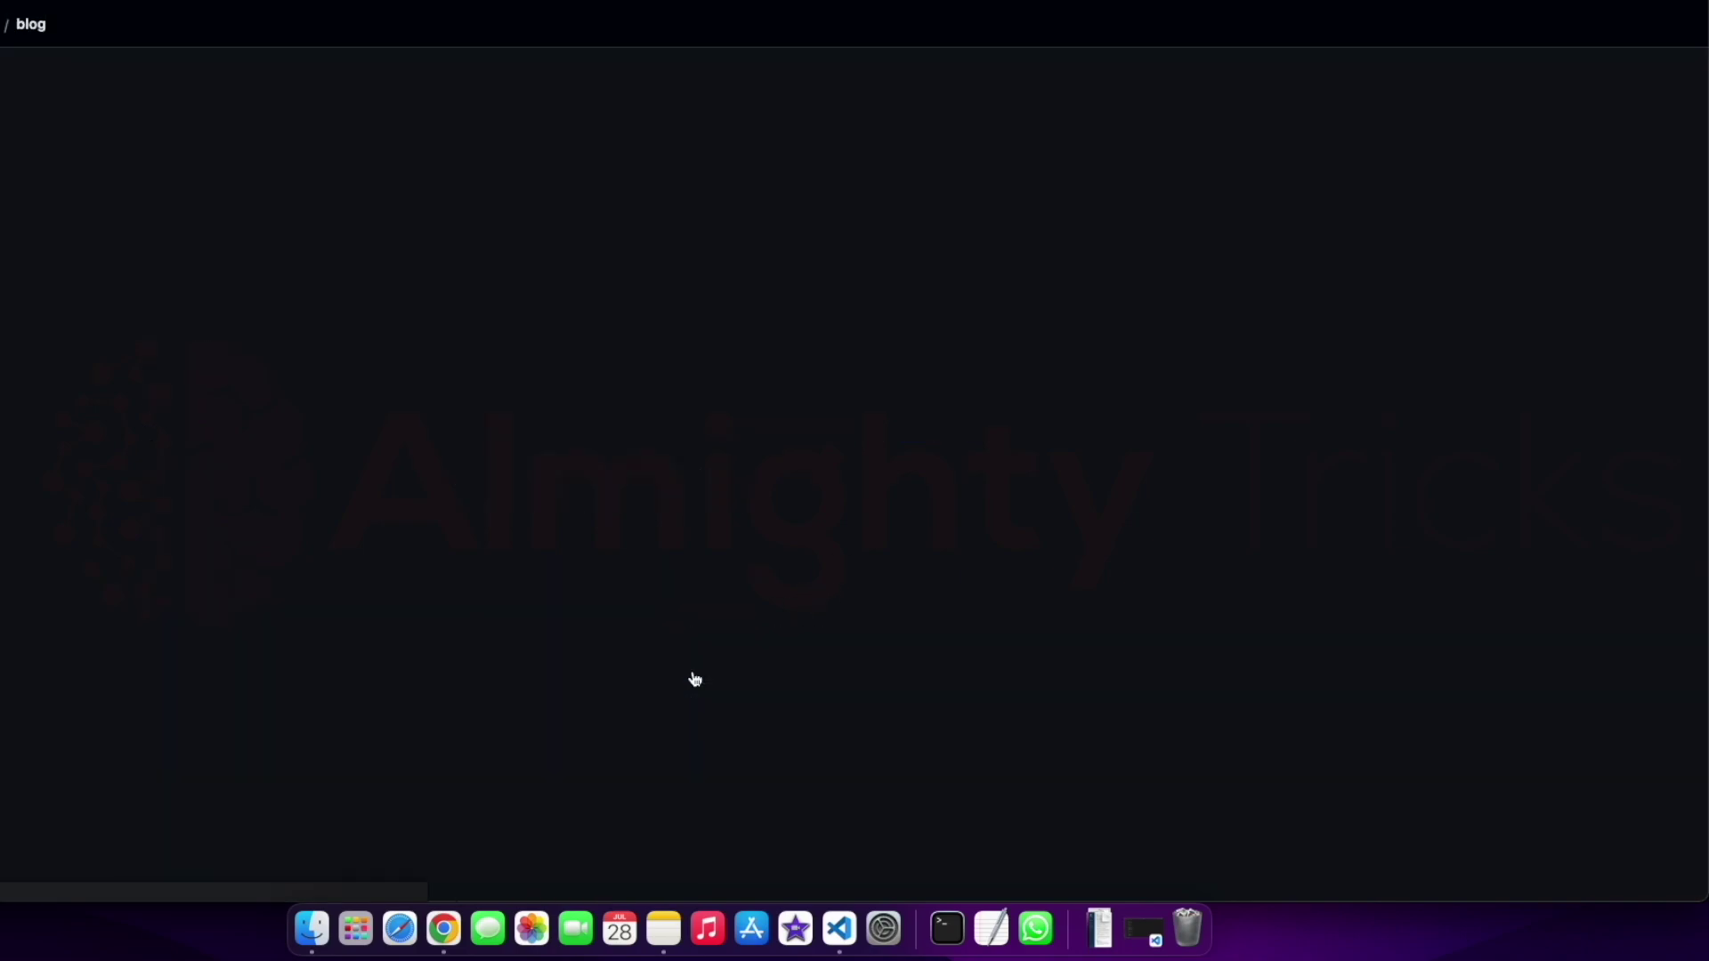
{"action": "scroll", "coordinate": [1093, 653], "scroll_direction": "down", "scroll_amount": 3}
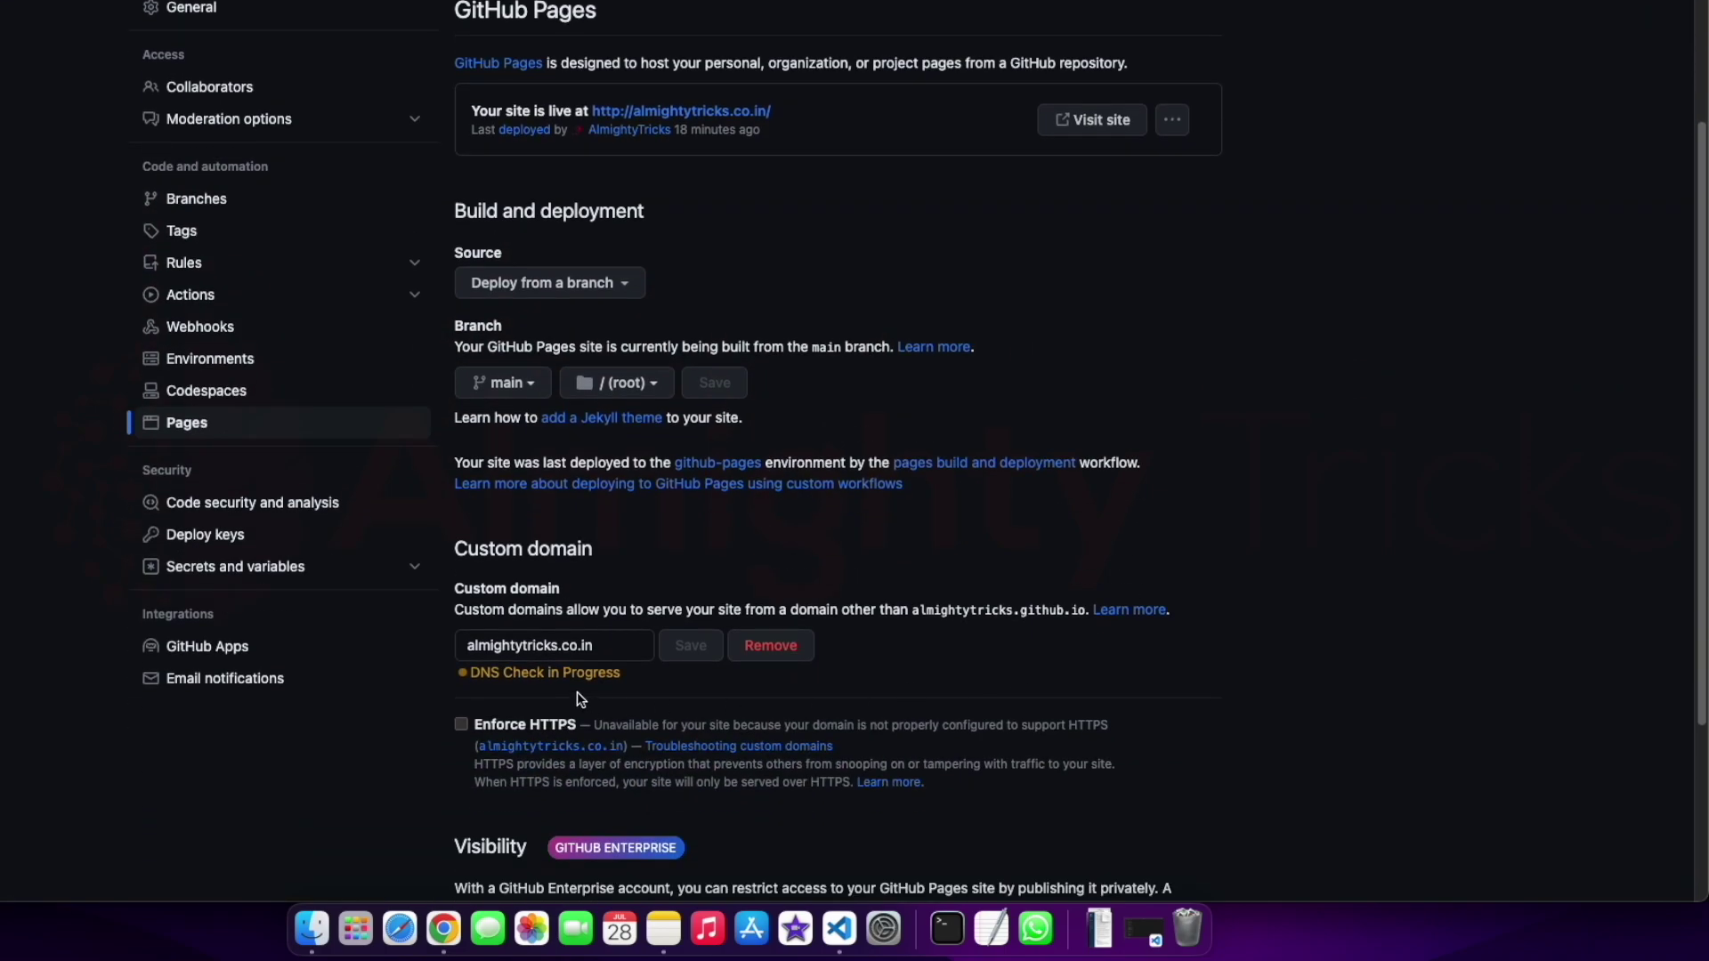
Step: Review the failed DNS check details and follow its custom-domain documentation link
{"action": "left_click", "coordinate": [511, 675]}
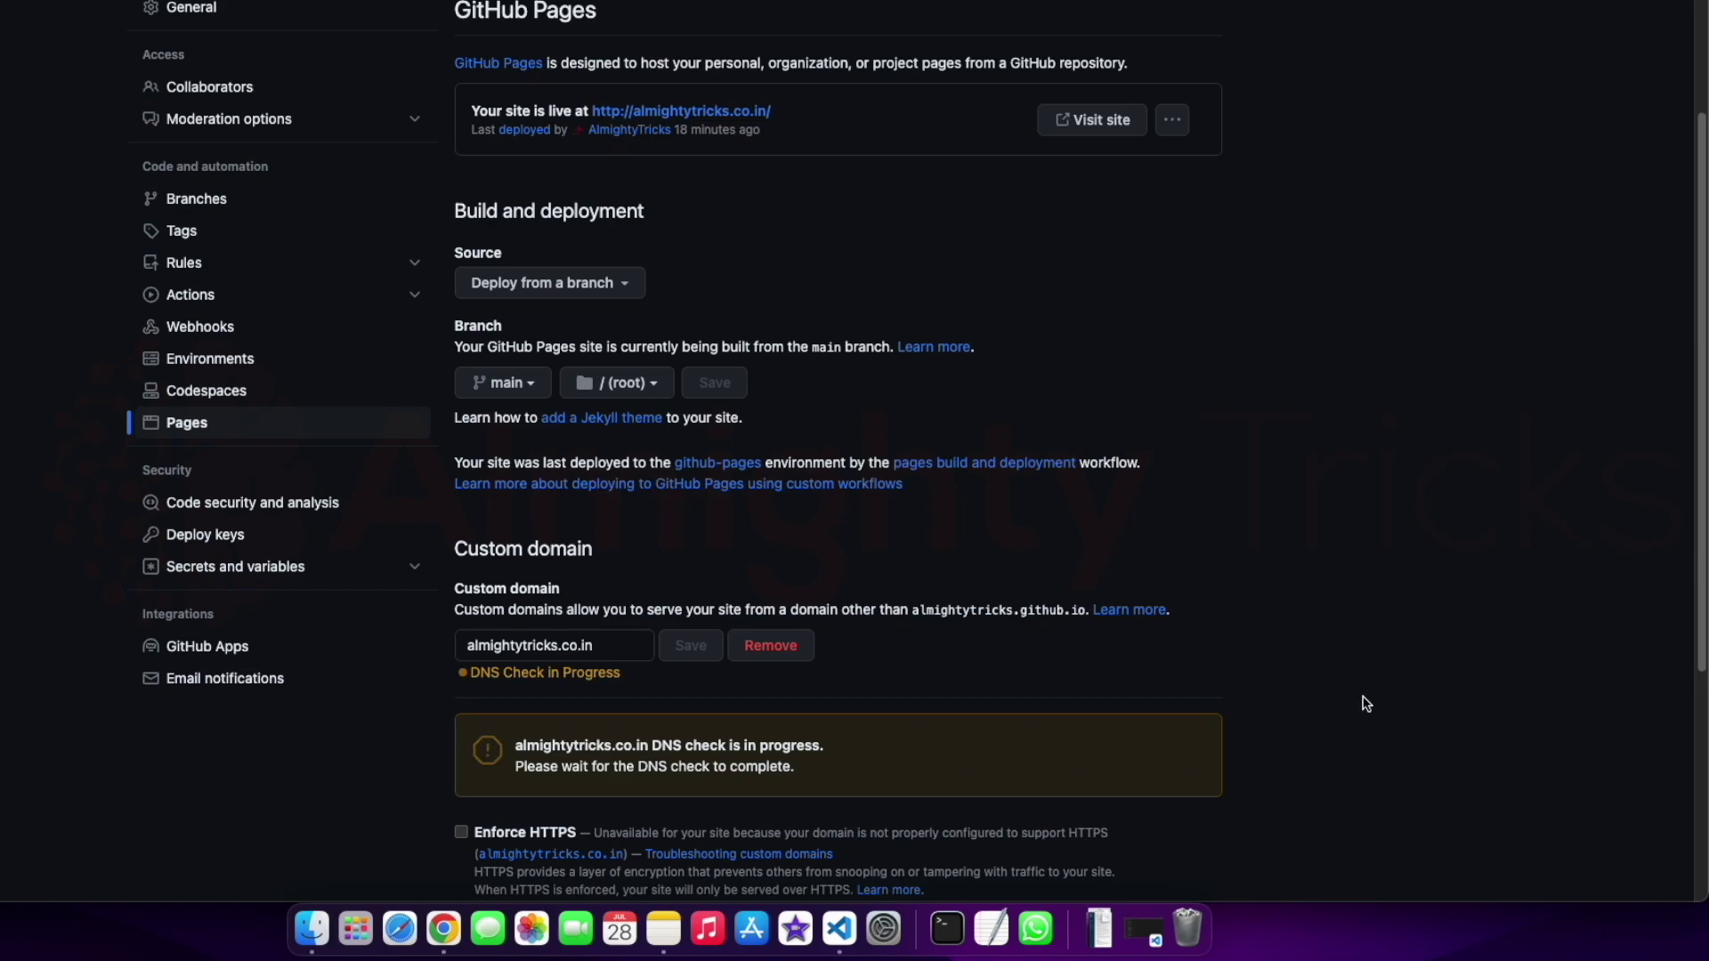
{"action": "scroll", "coordinate": [1348, 728], "scroll_direction": "down", "scroll_amount": 1}
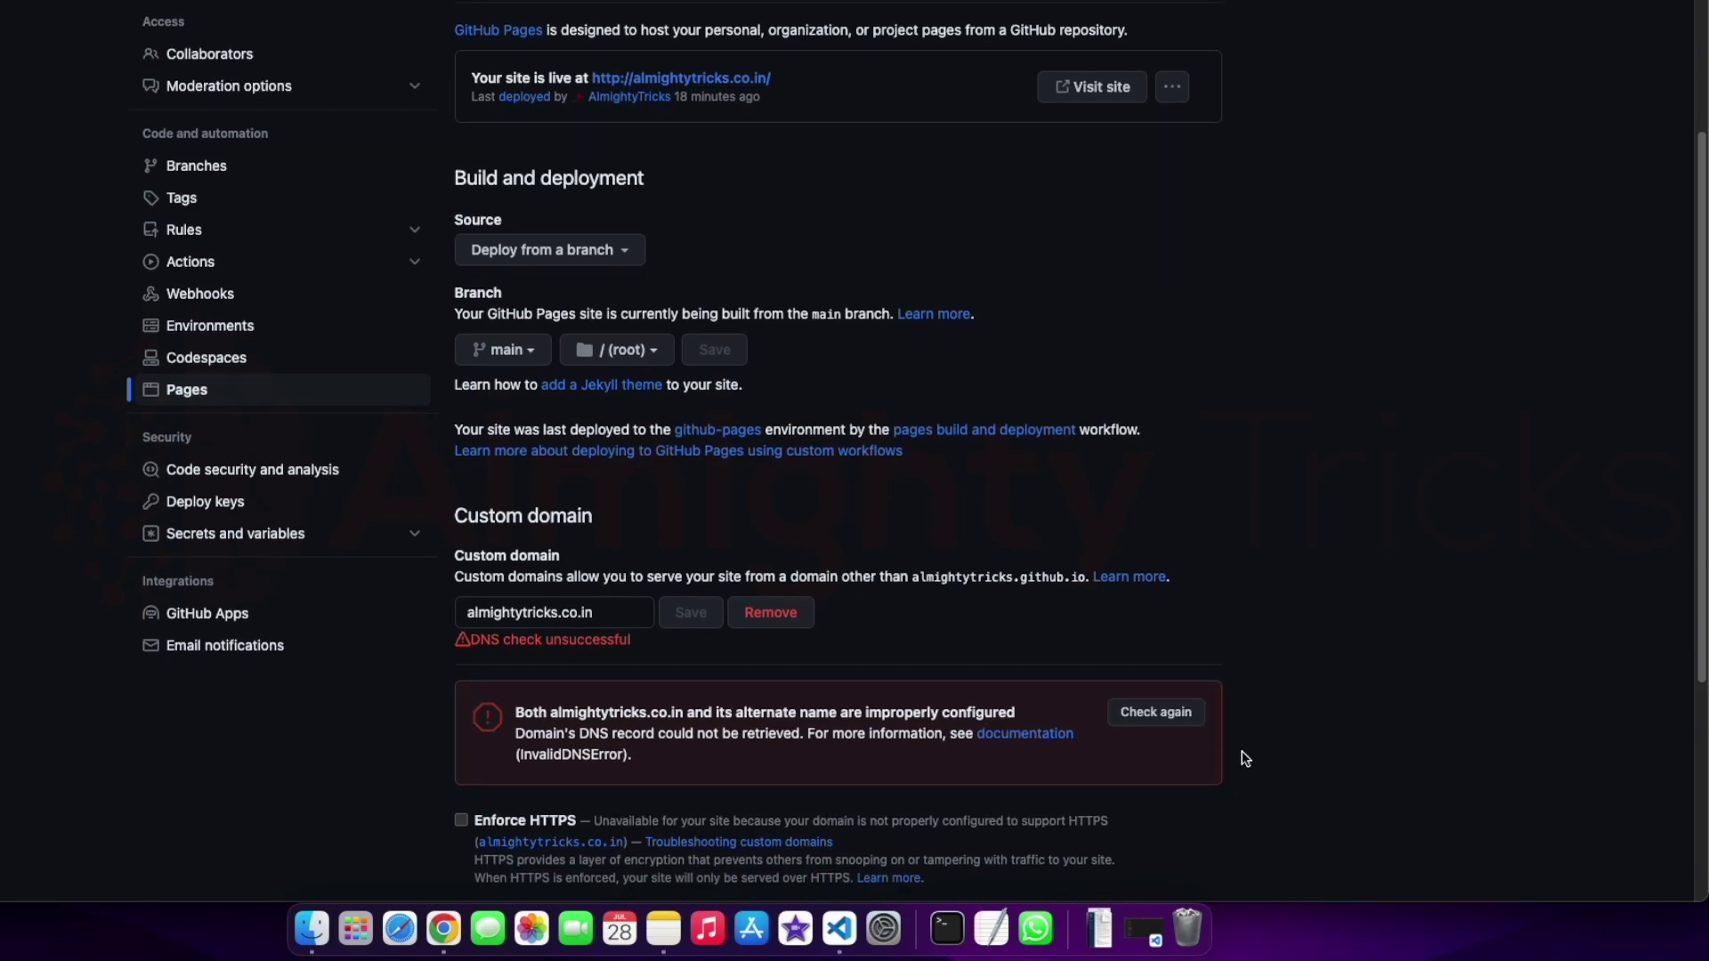
{"action": "right_click", "coordinate": [1017, 737]}
{"action": "left_click", "coordinate": [1087, 572]}
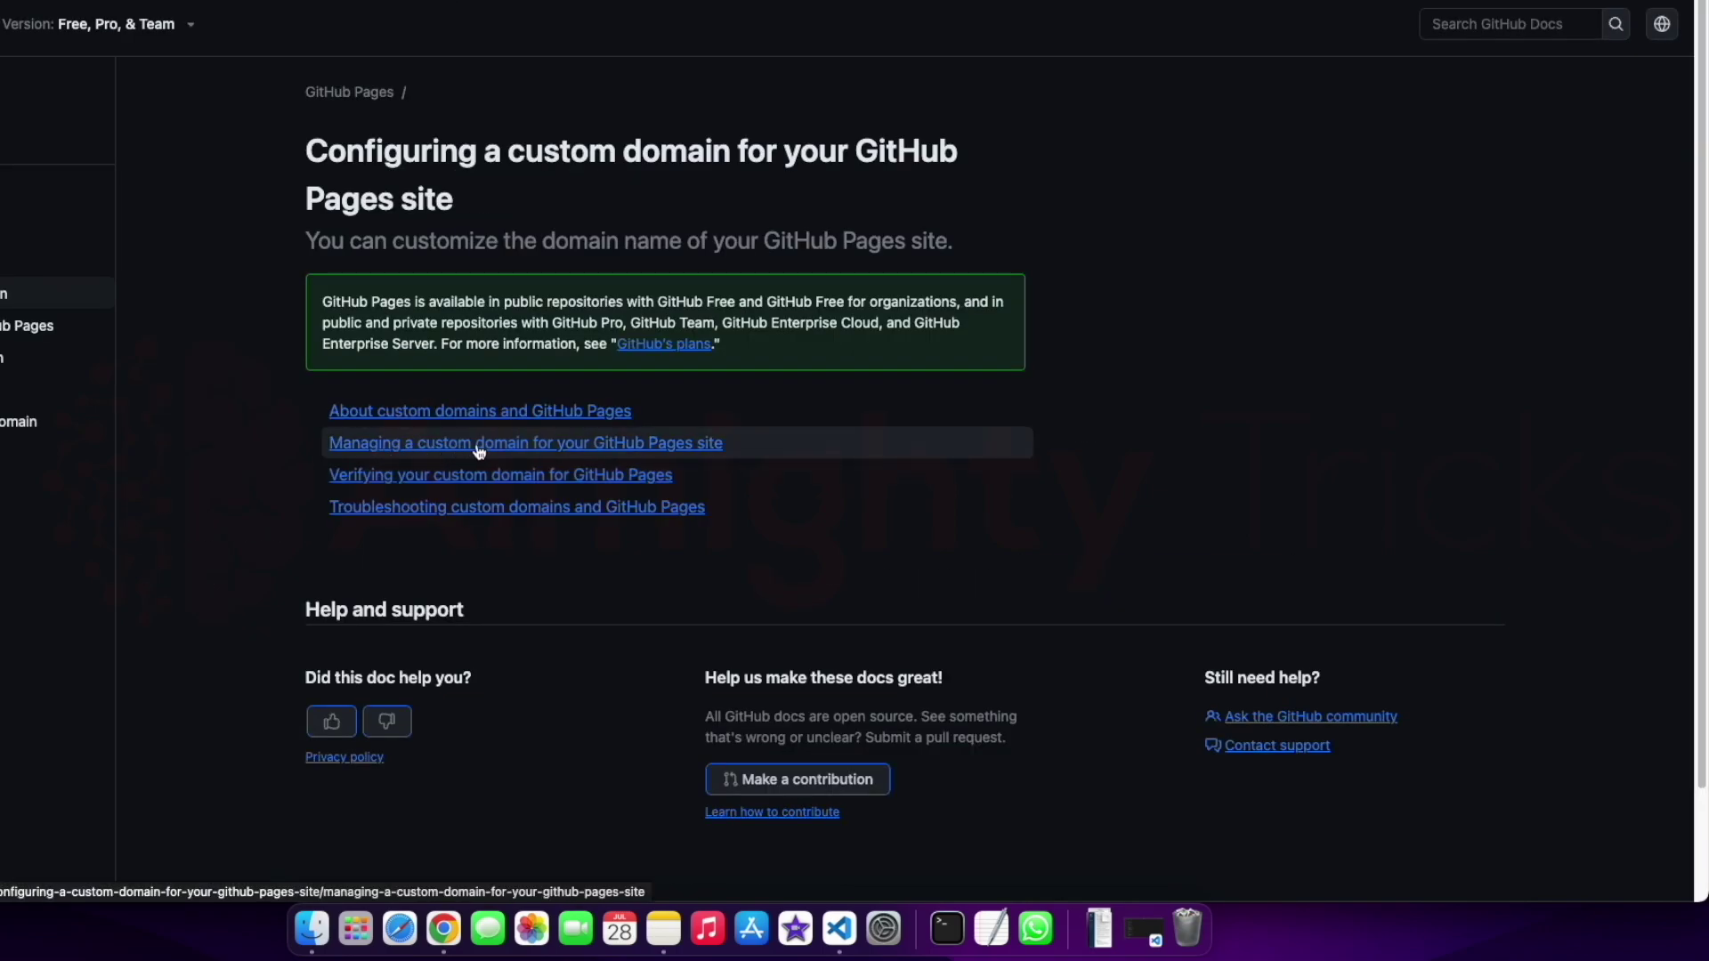
Step: In the Managing a custom domain article, select the apex A record IP 185.199.108.153
{"action": "left_click", "coordinate": [545, 451]}
{"action": "scroll", "coordinate": [663, 570], "scroll_direction": "down", "scroll_amount": 3}
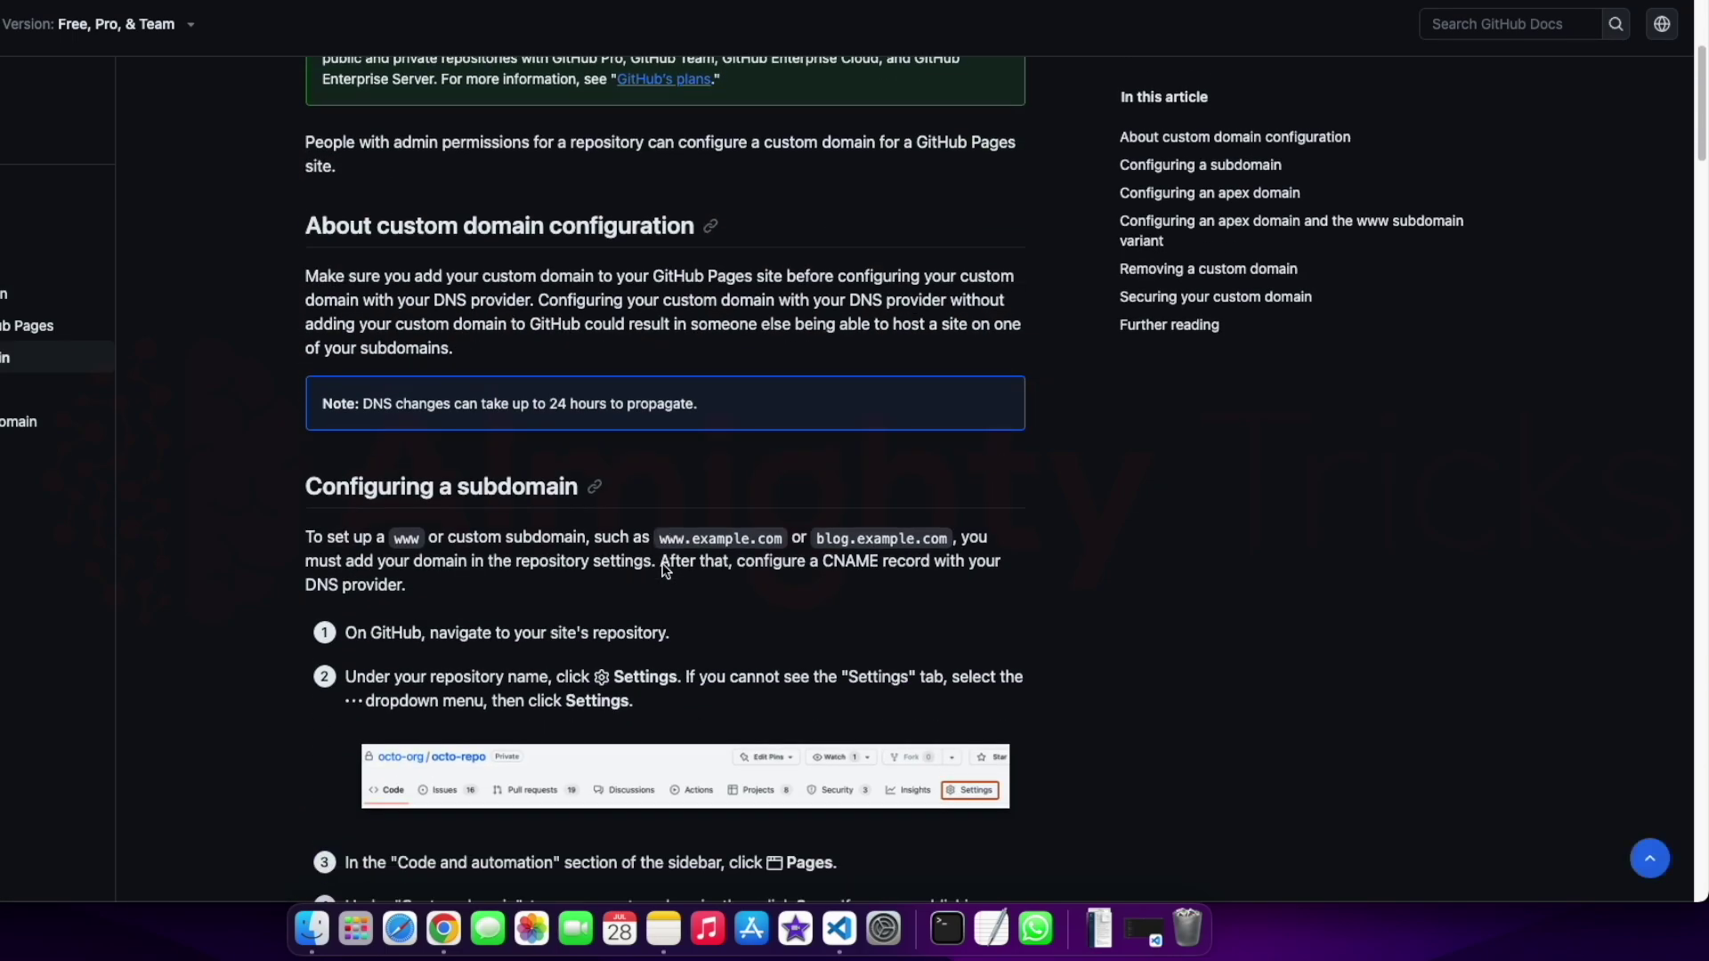
{"action": "scroll", "coordinate": [664, 571], "scroll_direction": "down", "scroll_amount": 1}
{"action": "scroll", "coordinate": [664, 569], "scroll_direction": "down", "scroll_amount": 5}
{"action": "scroll", "coordinate": [664, 571], "scroll_direction": "down", "scroll_amount": 4}
{"action": "scroll", "coordinate": [664, 570], "scroll_direction": "down", "scroll_amount": 2}
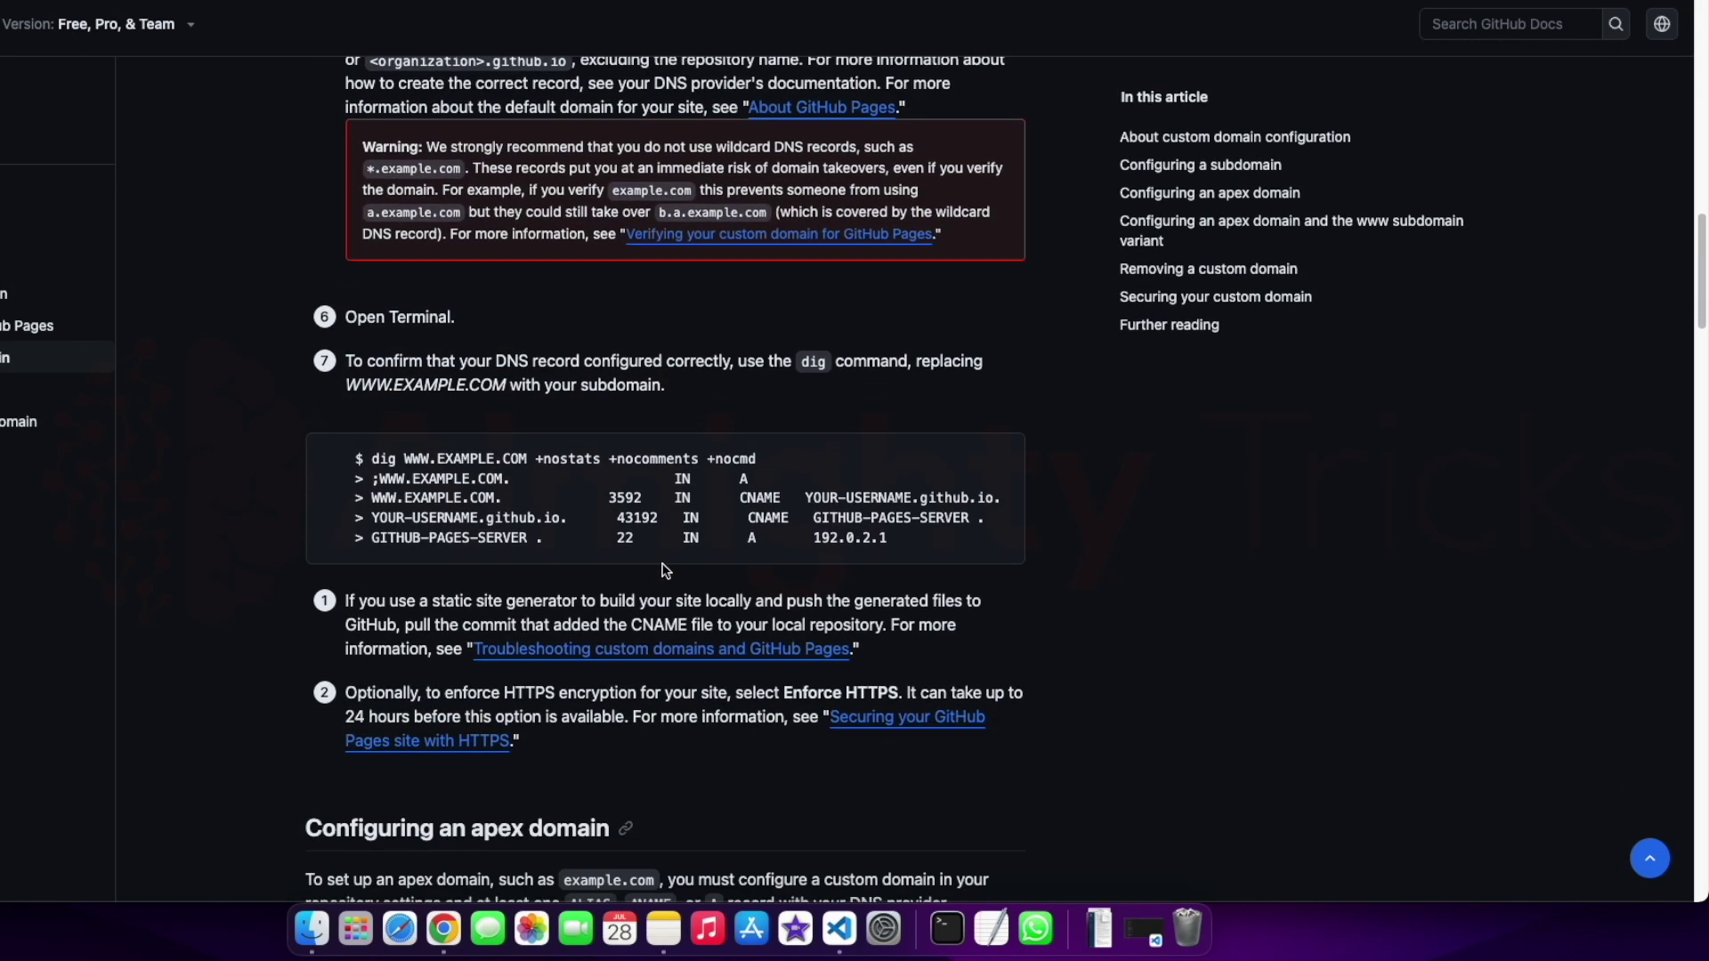
{"action": "scroll", "coordinate": [664, 570], "scroll_direction": "down", "scroll_amount": 3}
{"action": "scroll", "coordinate": [663, 571], "scroll_direction": "down", "scroll_amount": 5}
{"action": "scroll", "coordinate": [664, 571], "scroll_direction": "down", "scroll_amount": 2}
{"action": "scroll", "coordinate": [663, 570], "scroll_direction": "down", "scroll_amount": 3}
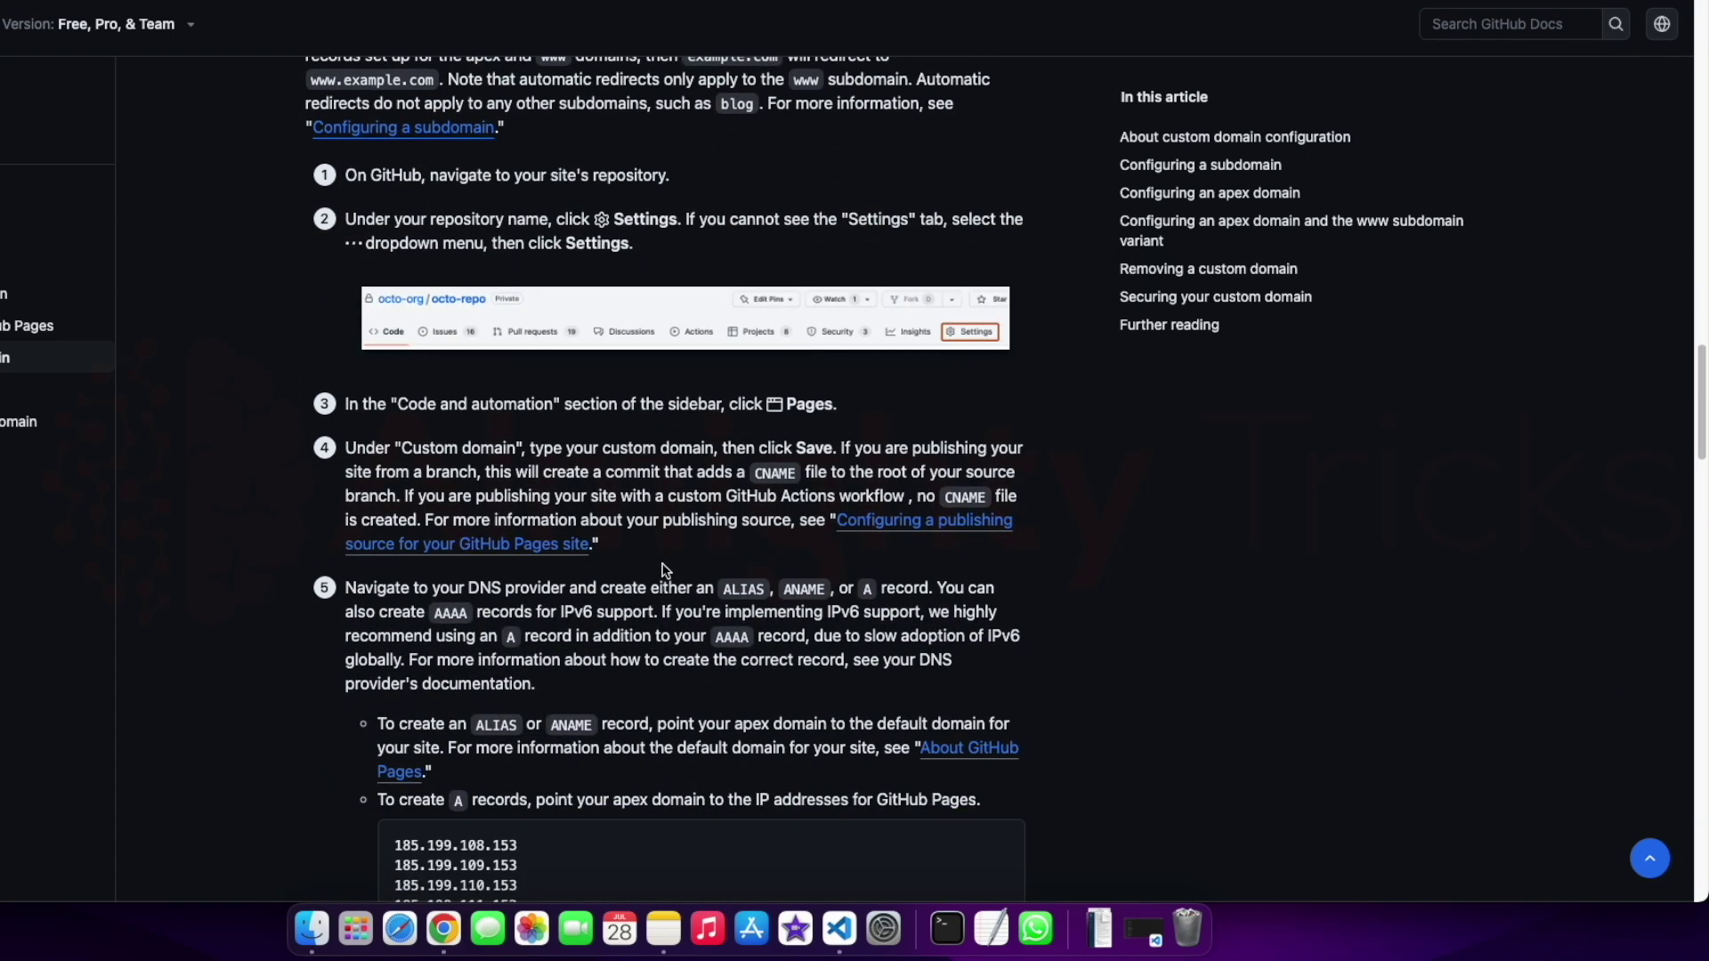
{"action": "scroll", "coordinate": [664, 570], "scroll_direction": "down", "scroll_amount": 4}
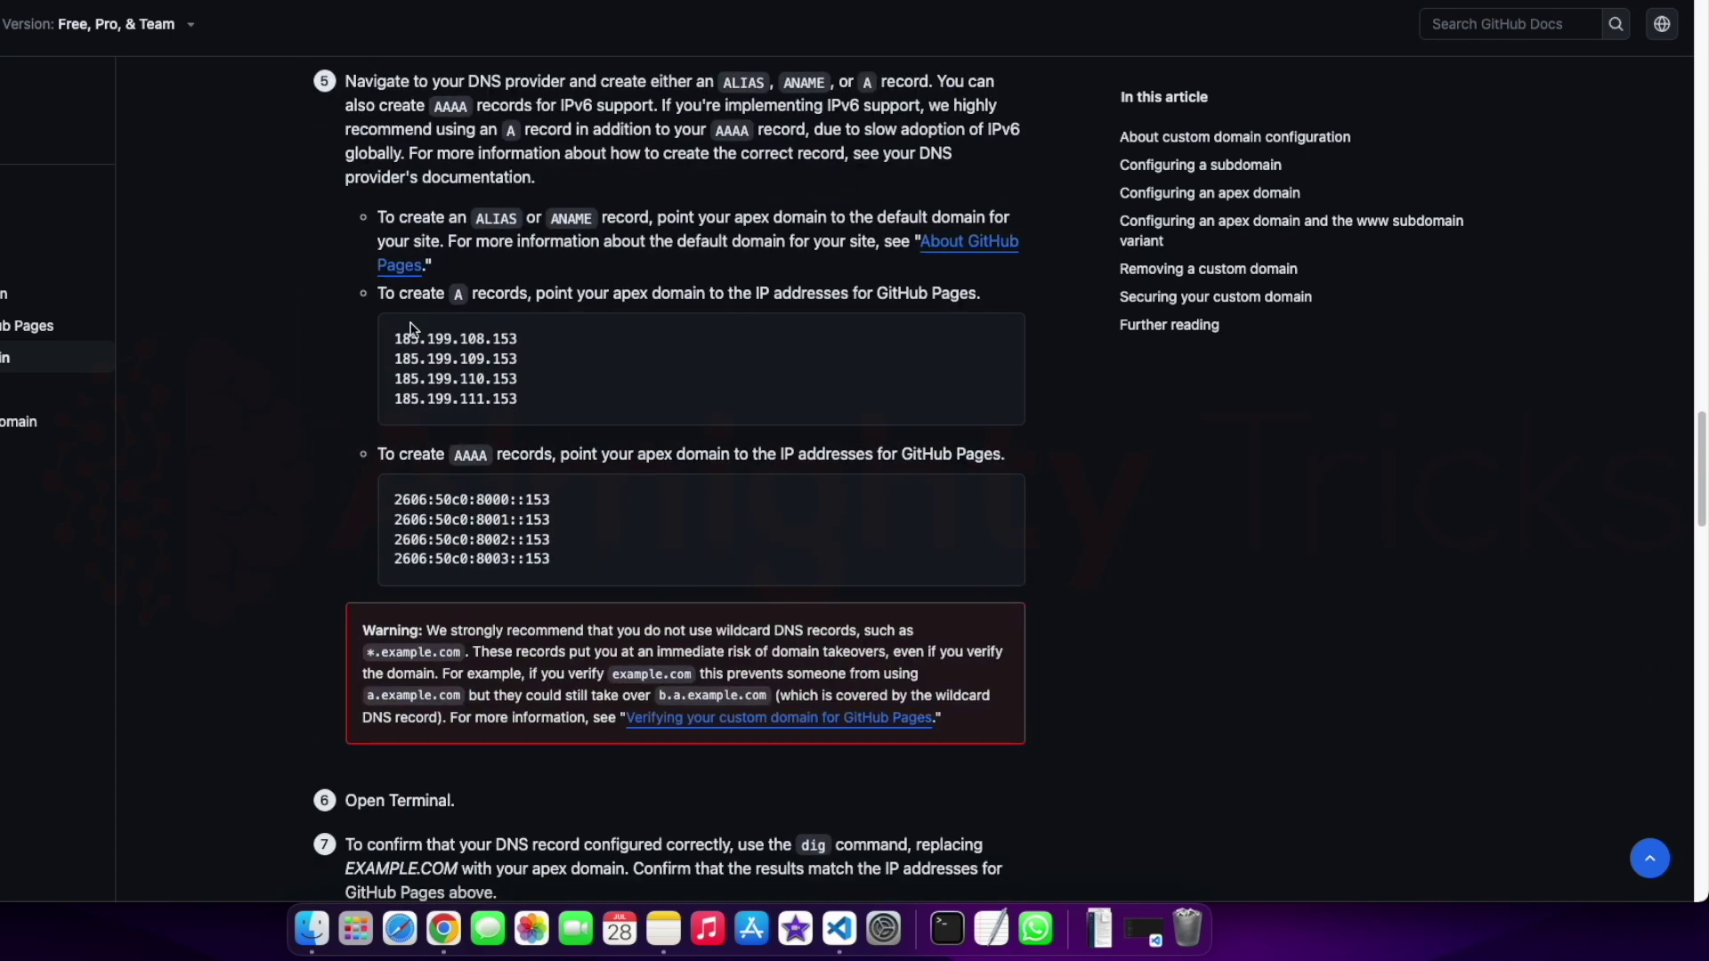
{"action": "scroll", "coordinate": [519, 376], "scroll_direction": "up", "scroll_amount": 1}
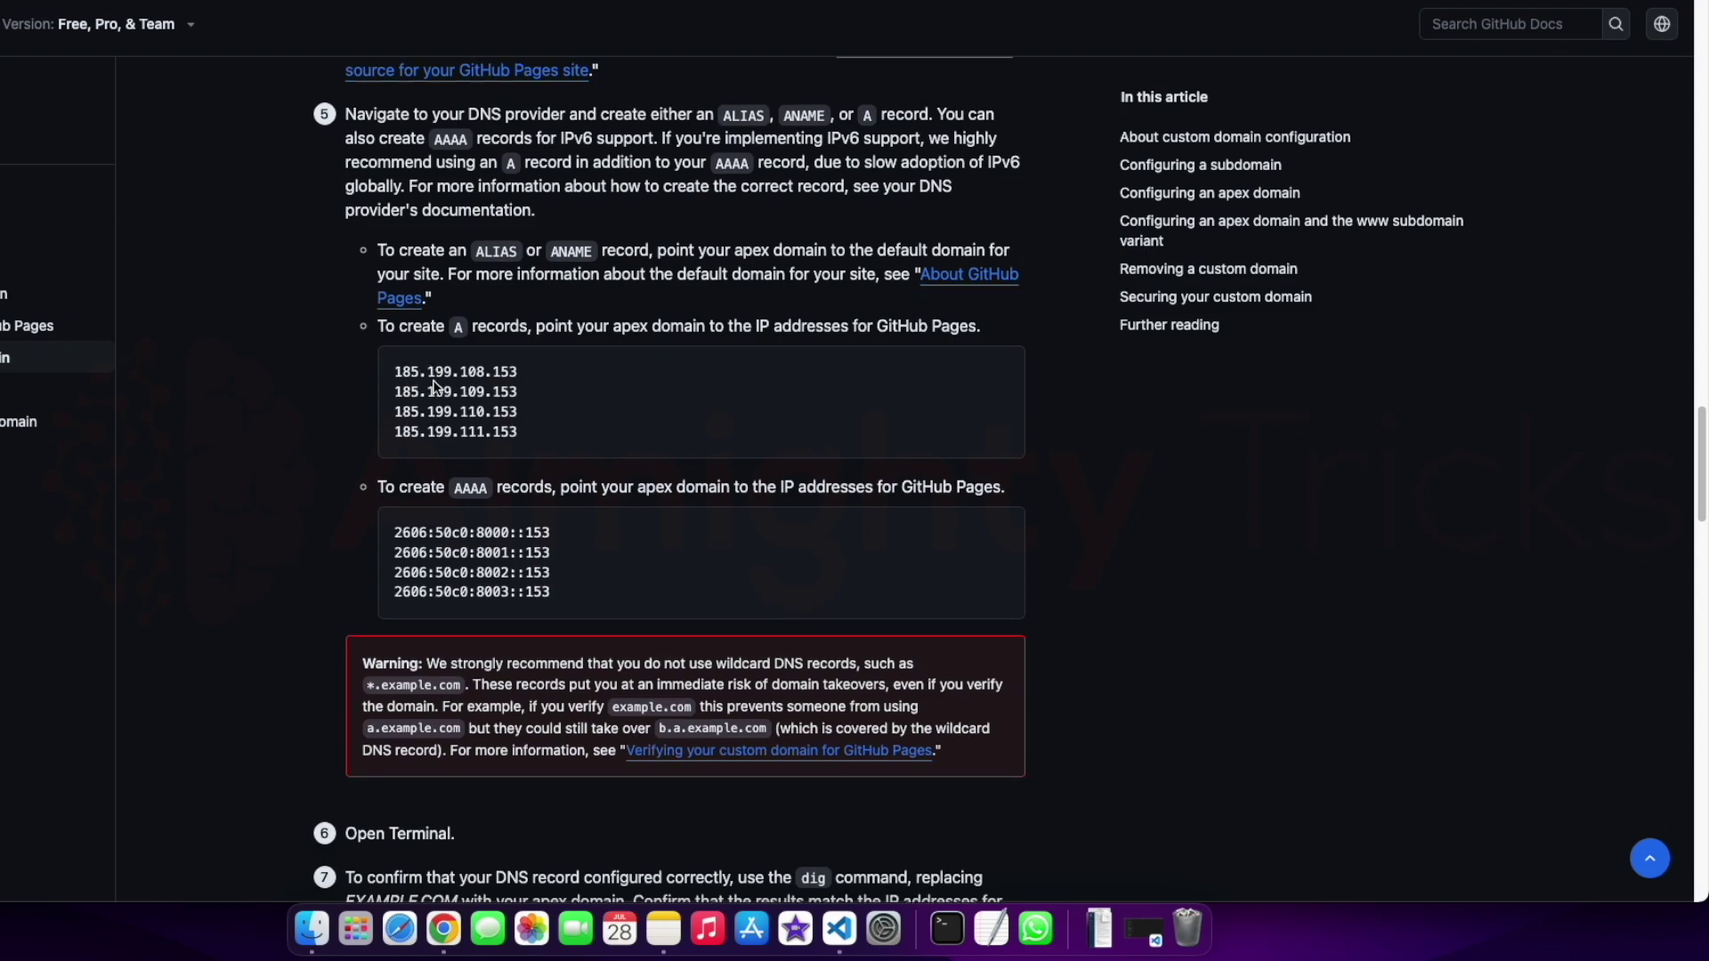
{"action": "mouse_move", "coordinate": [396, 371]}
{"action": "left_mouse_down"}
{"action": "mouse_move", "coordinate": [499, 373]}
{"action": "mouse_move", "coordinate": [397, 392]}
{"action": "mouse_move", "coordinate": [430, 392]}
{"action": "left_mouse_up"}
{"action": "left_click", "coordinate": [588, 400]}
{"action": "left_click_drag", "start_coordinate": [396, 374], "coordinate": [550, 373]}
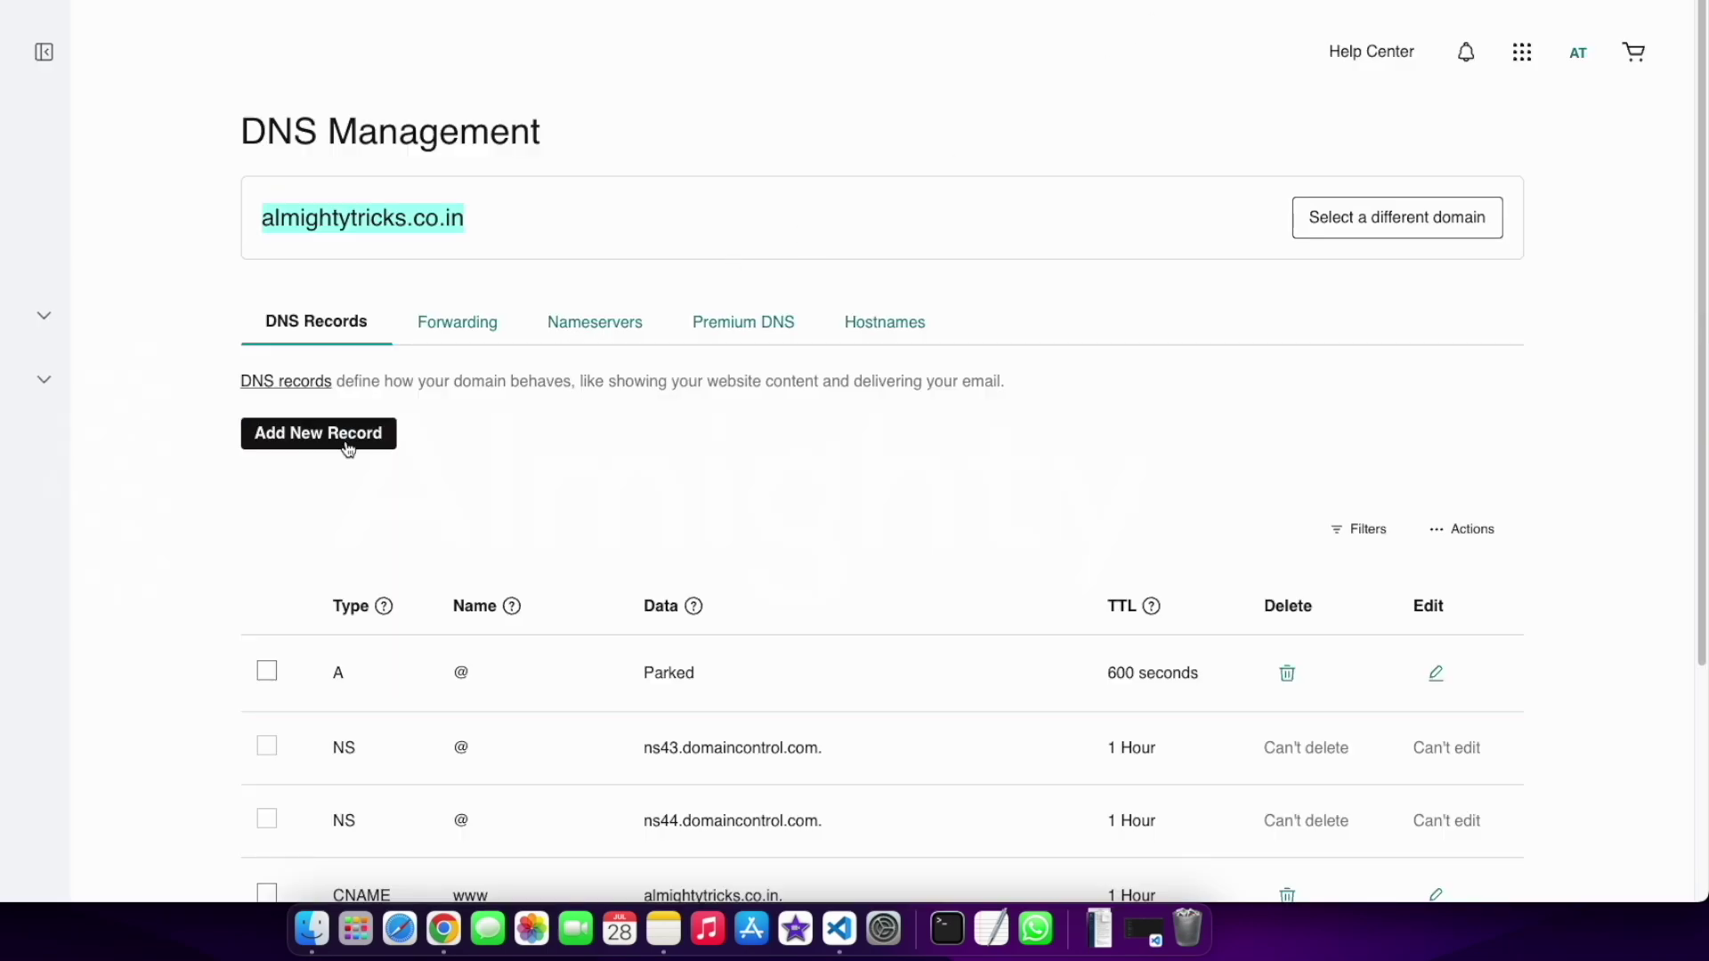
Step: Add a new A record named @ ready for its IP value
{"action": "left_click", "coordinate": [307, 441]}
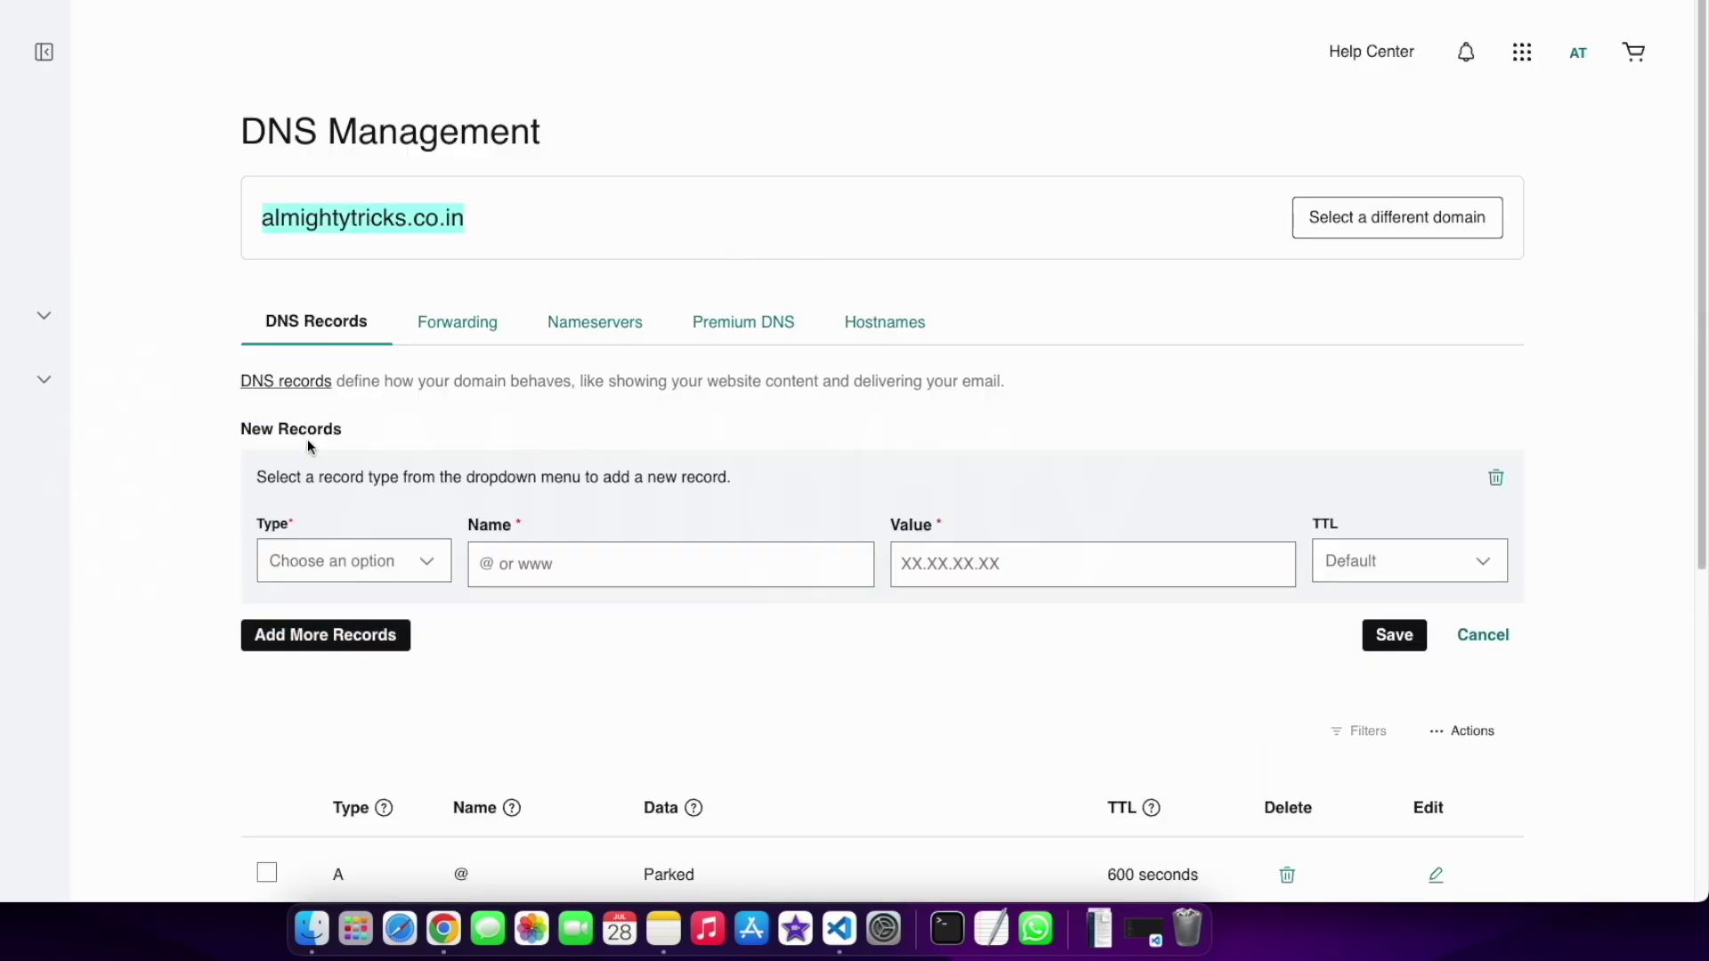
{"action": "left_click", "coordinate": [362, 572]}
{"action": "left_click", "coordinate": [332, 251]}
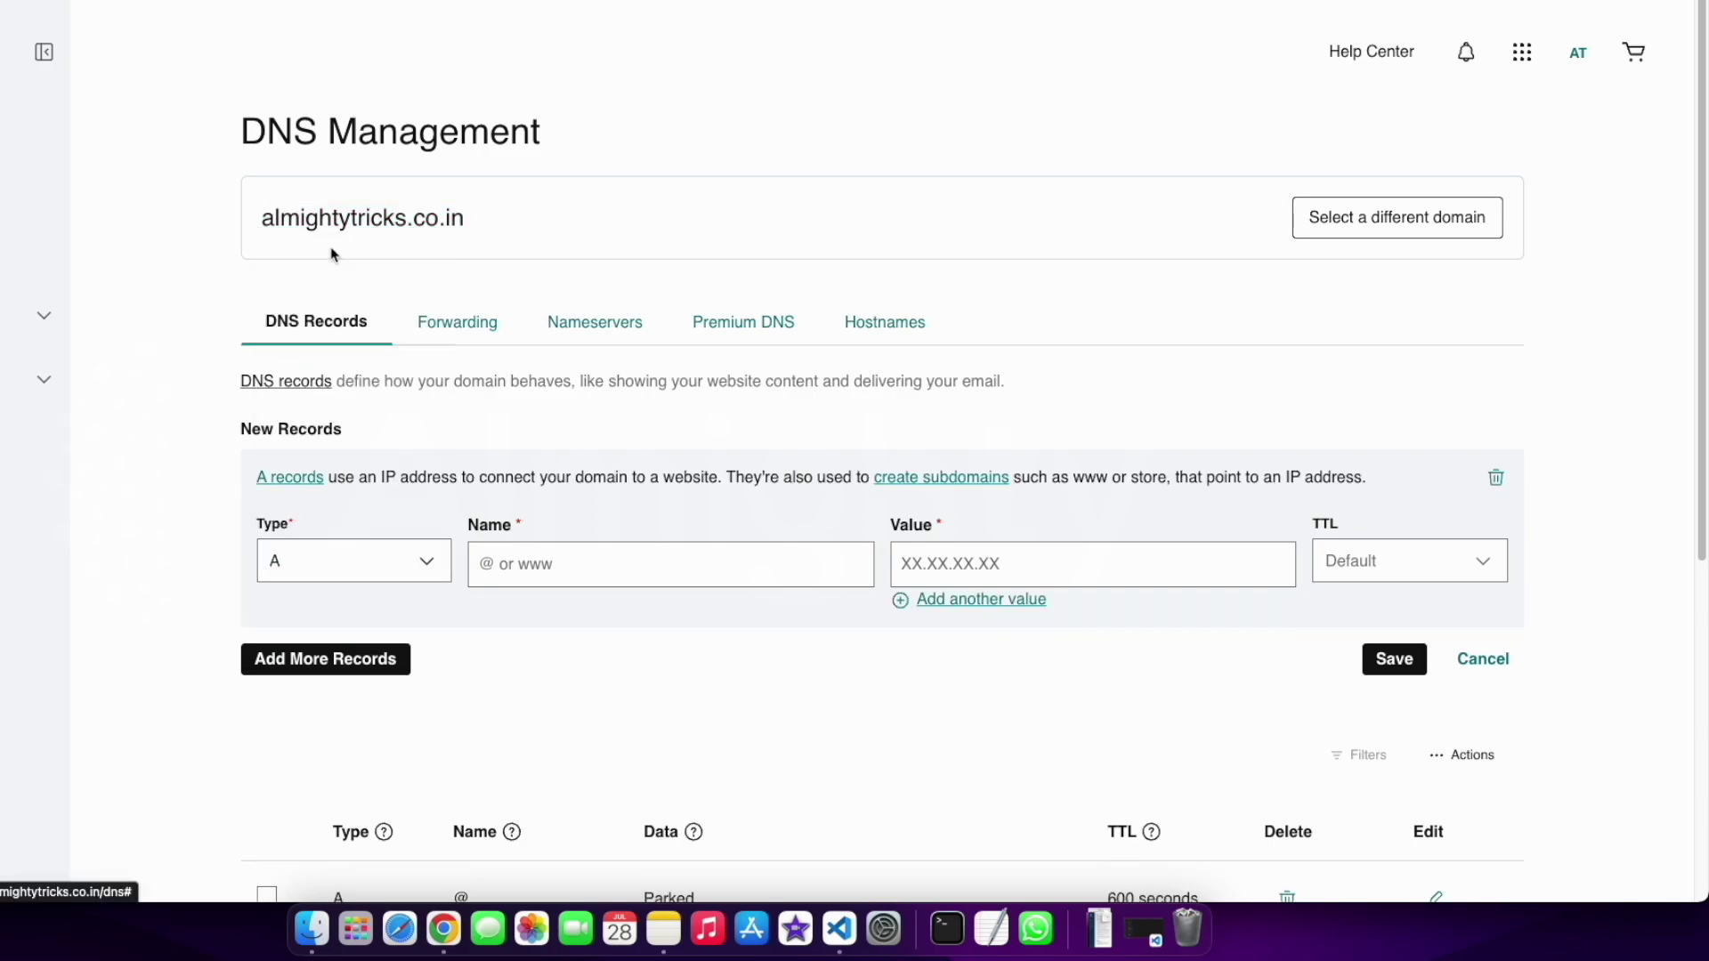
{"action": "left_click", "coordinate": [531, 562]}
{"action": "type", "text": "@"}
{"action": "left_click", "coordinate": [1052, 567]}
{"action": "type", "text": "185.199.108.153"}
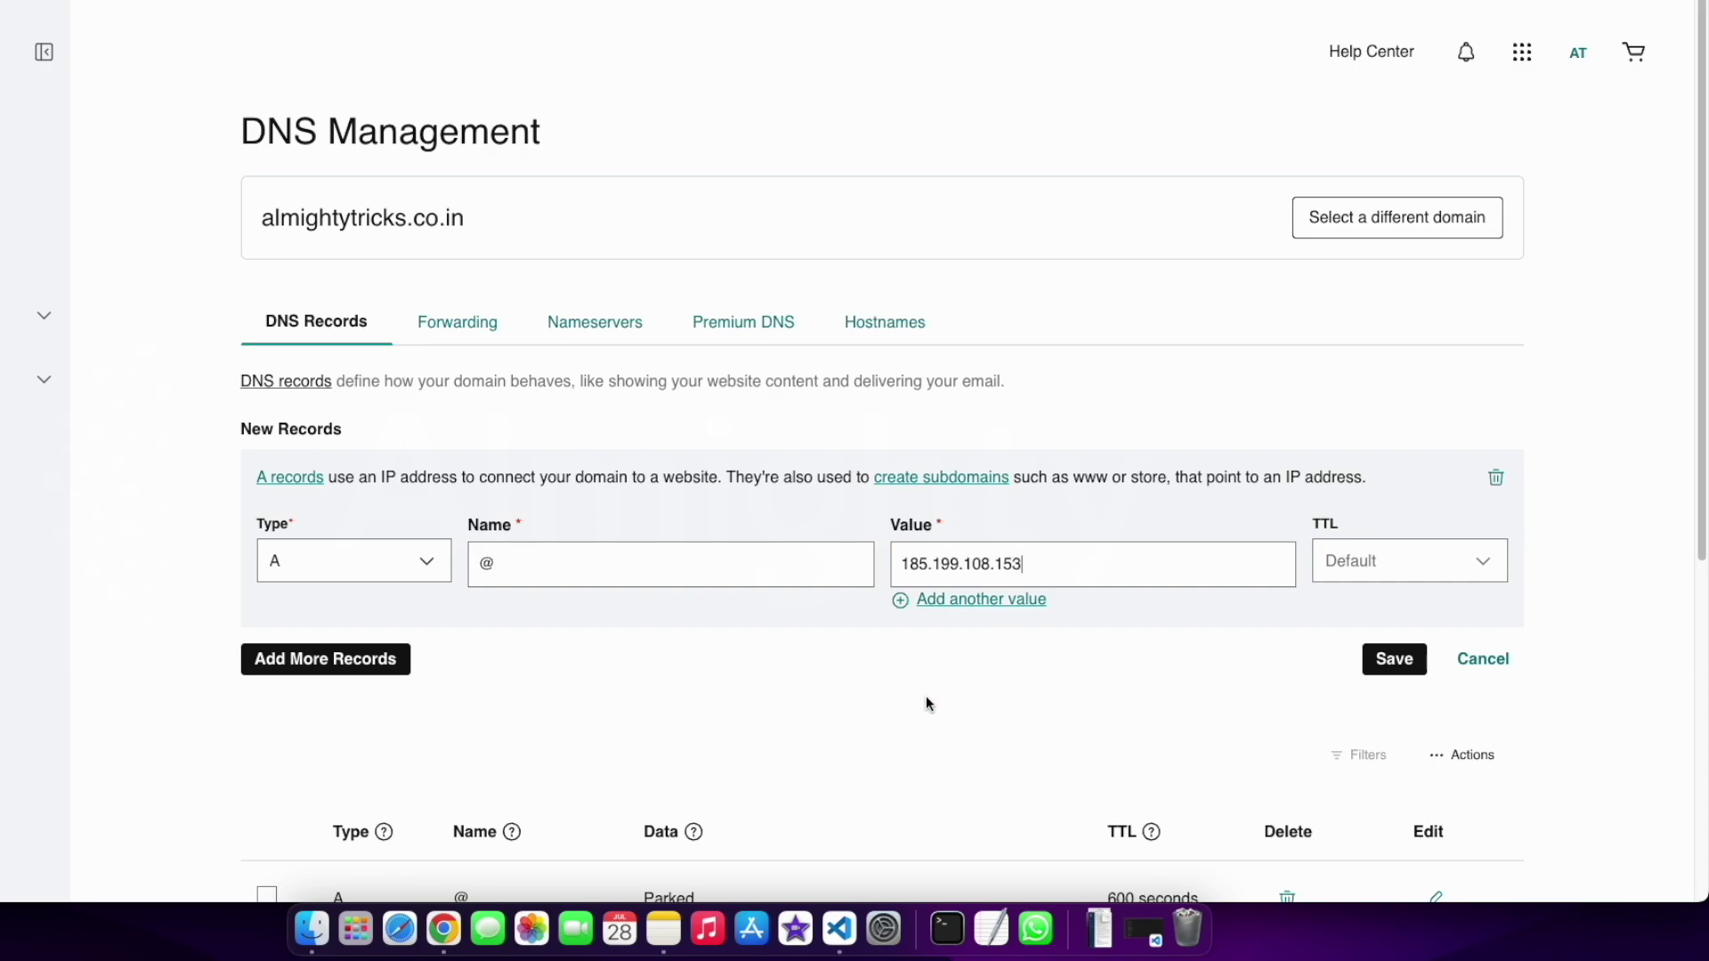
Step: Copy the second IP 185.199.109.153 from GitHub Docs and save all the new A records
{"action": "key", "text": "ctrl+Right"}
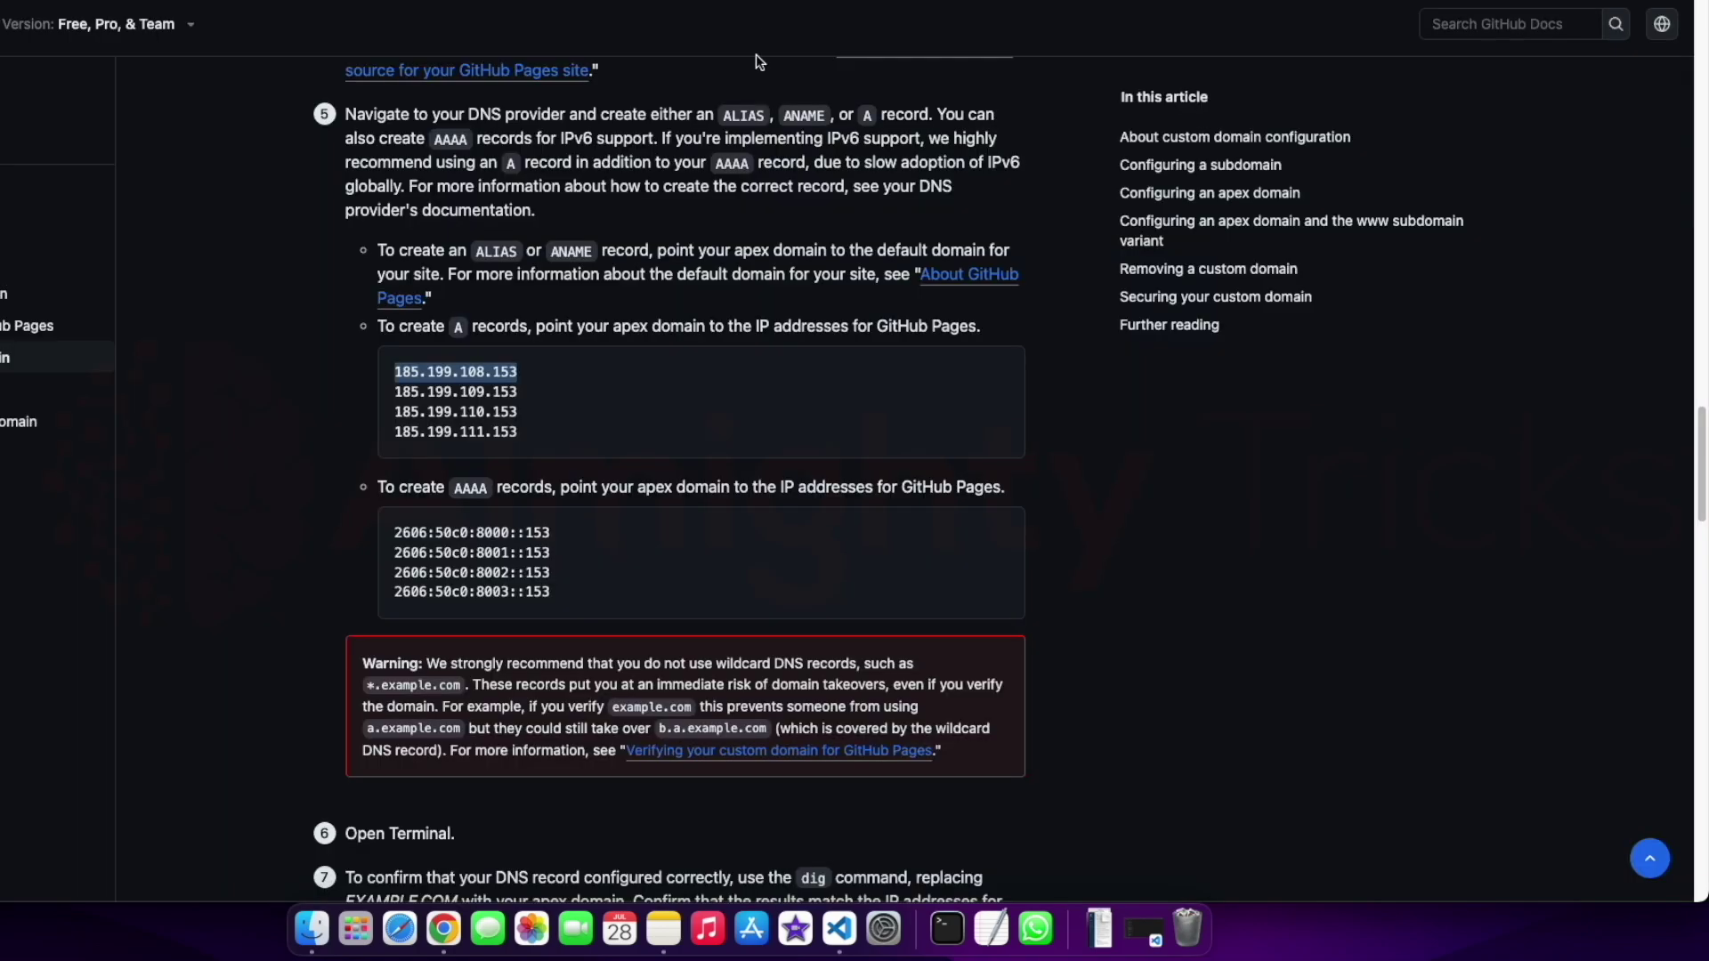
{"action": "left_click", "coordinate": [397, 389]}
{"action": "left_click_drag", "start_coordinate": [396, 389], "coordinate": [523, 392]}
{"action": "key", "text": "ctrl+c"}
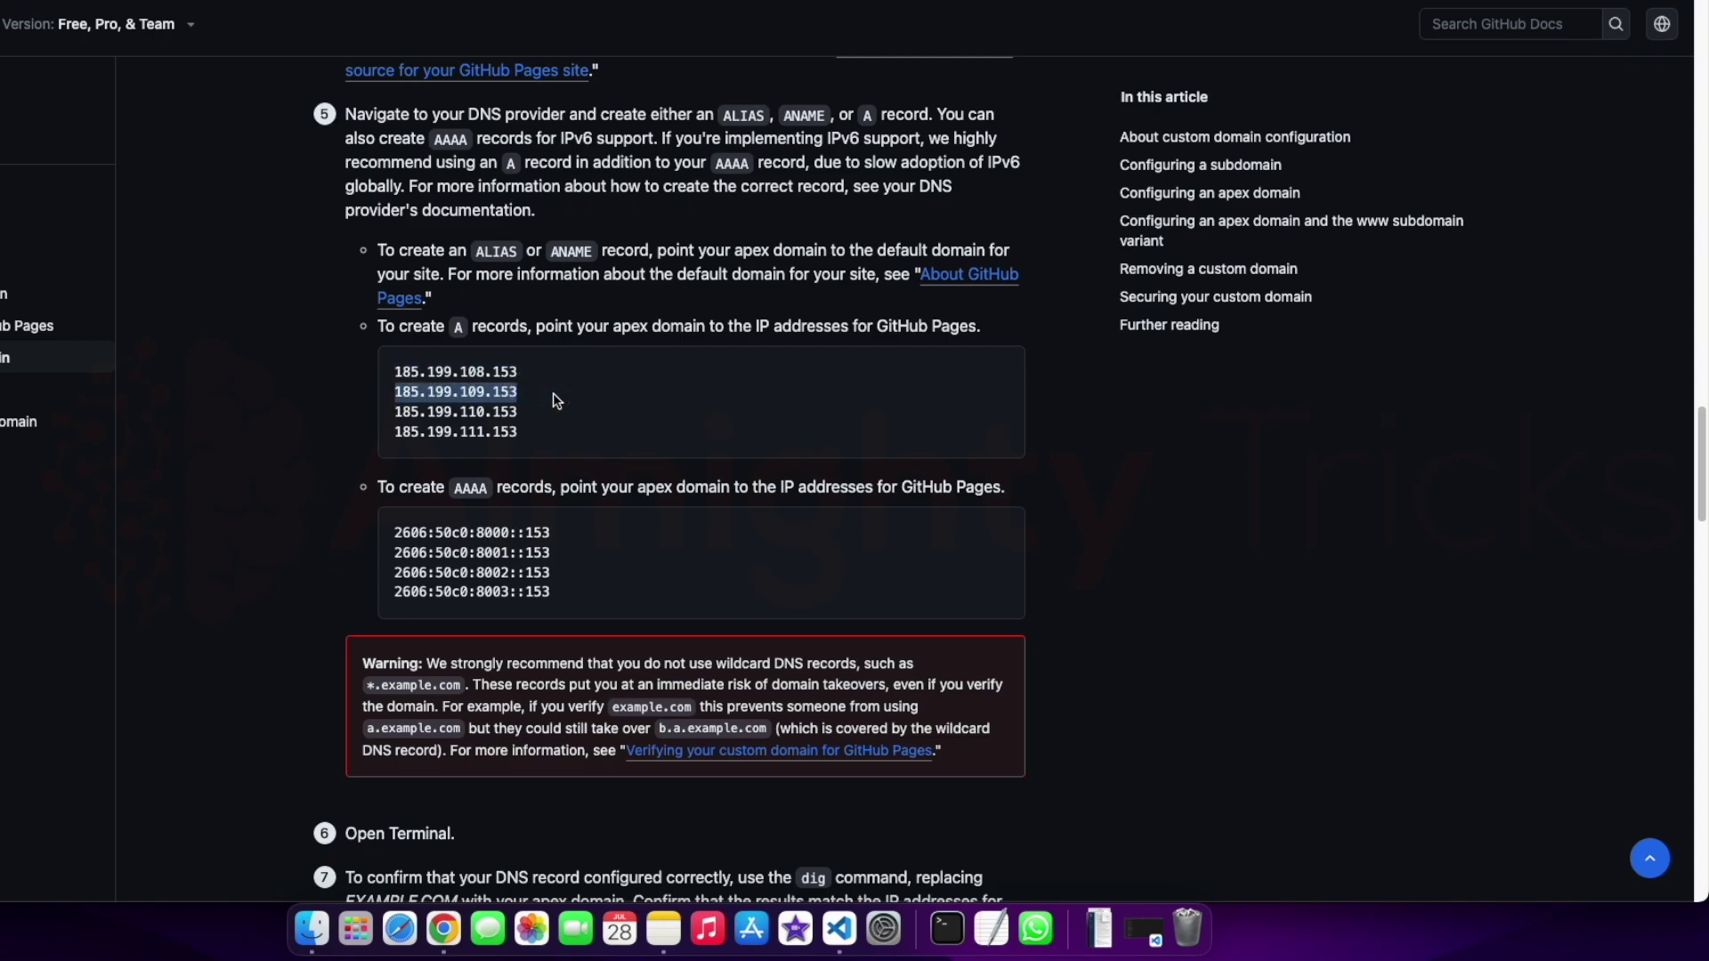
{"action": "key", "text": "ctrl+Left"}
{"action": "key", "text": "ctrl+Left"}
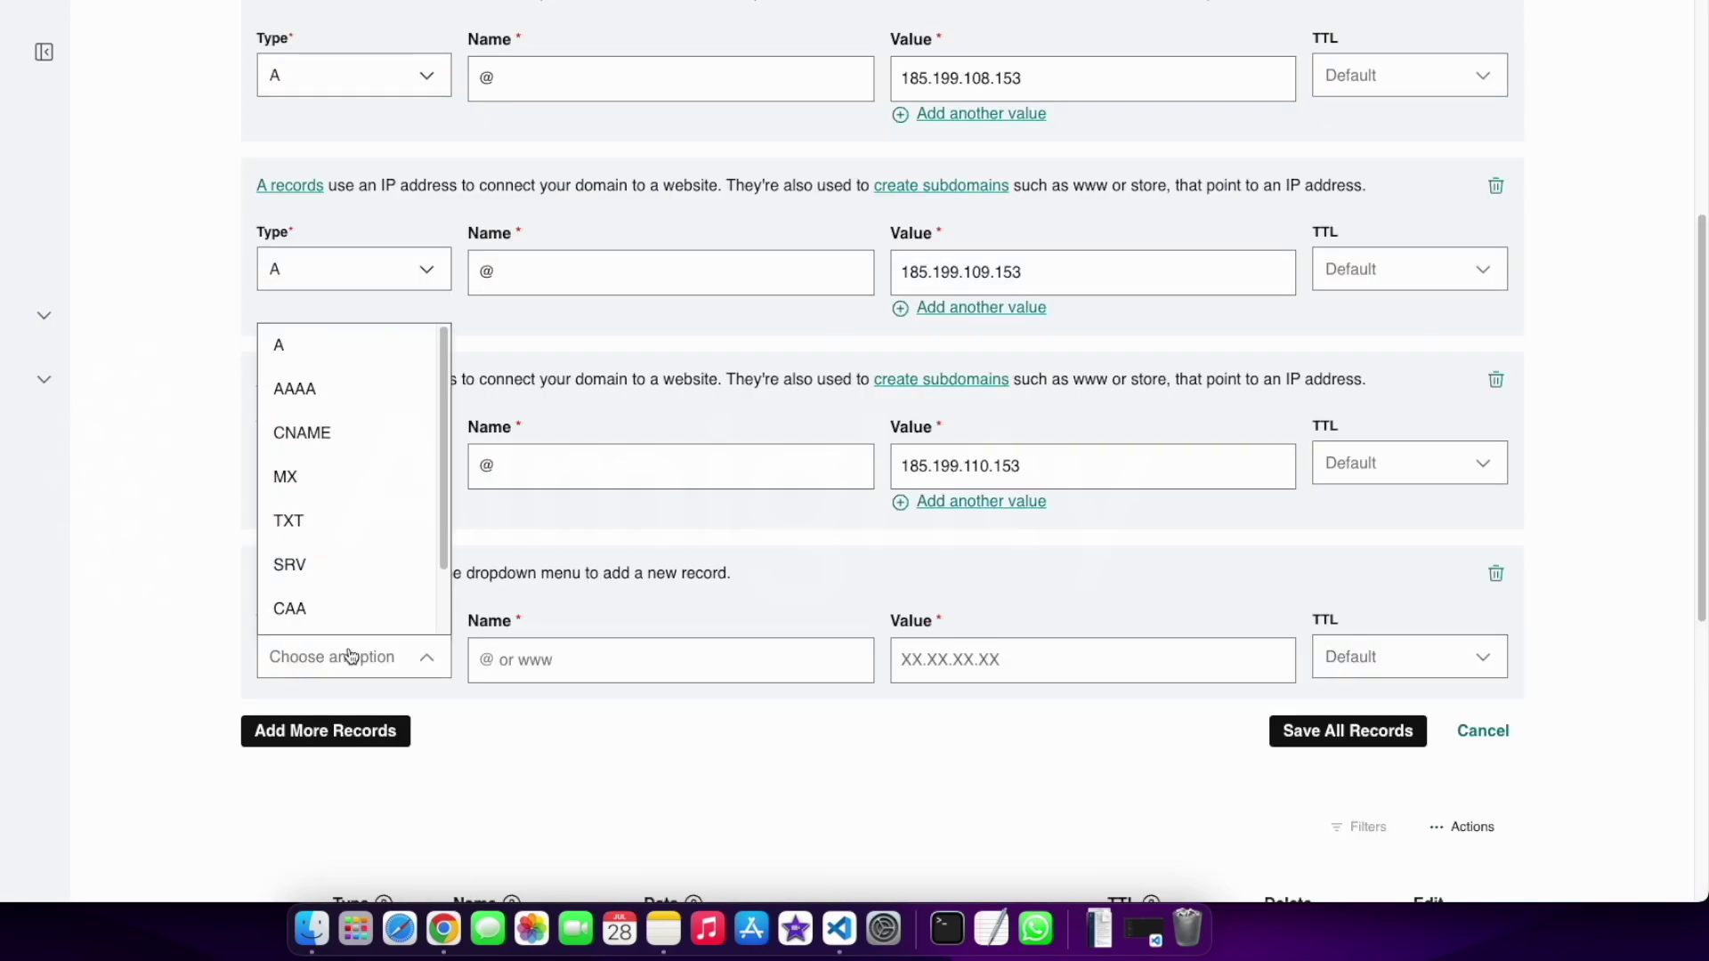
{"action": "scroll", "coordinate": [975, 769], "scroll_direction": "up", "scroll_amount": 1}
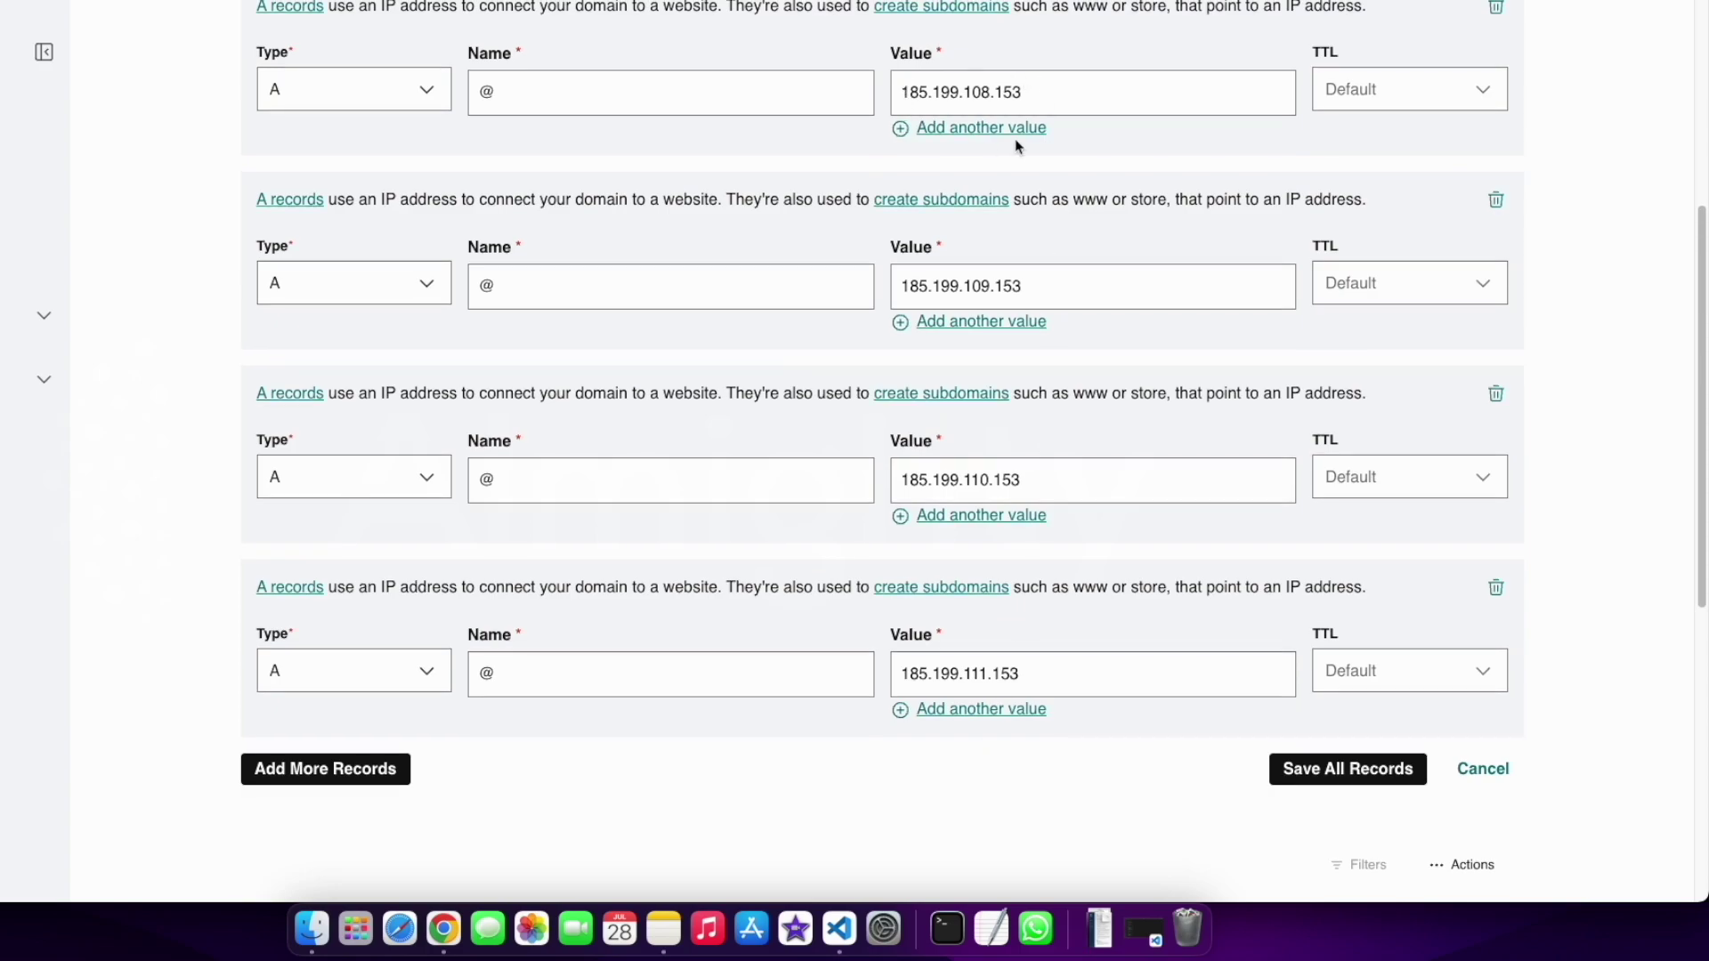
{"action": "scroll", "coordinate": [866, 599], "scroll_direction": "down", "scroll_amount": 3}
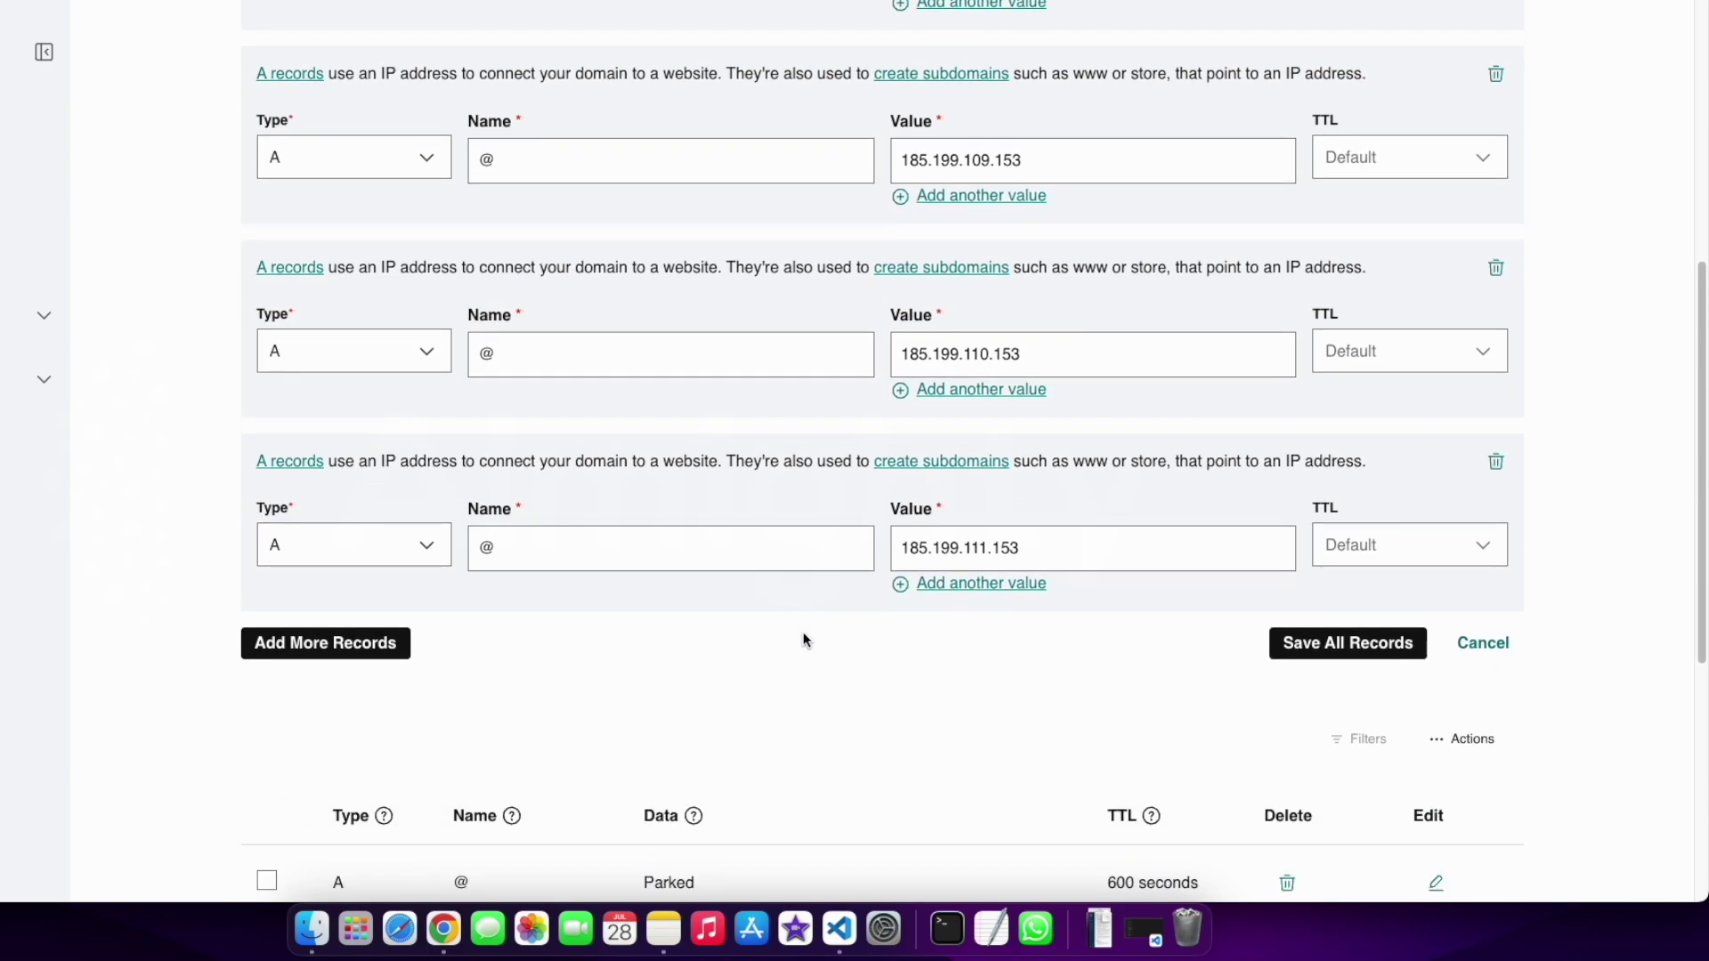
{"action": "left_click", "coordinate": [1371, 655]}
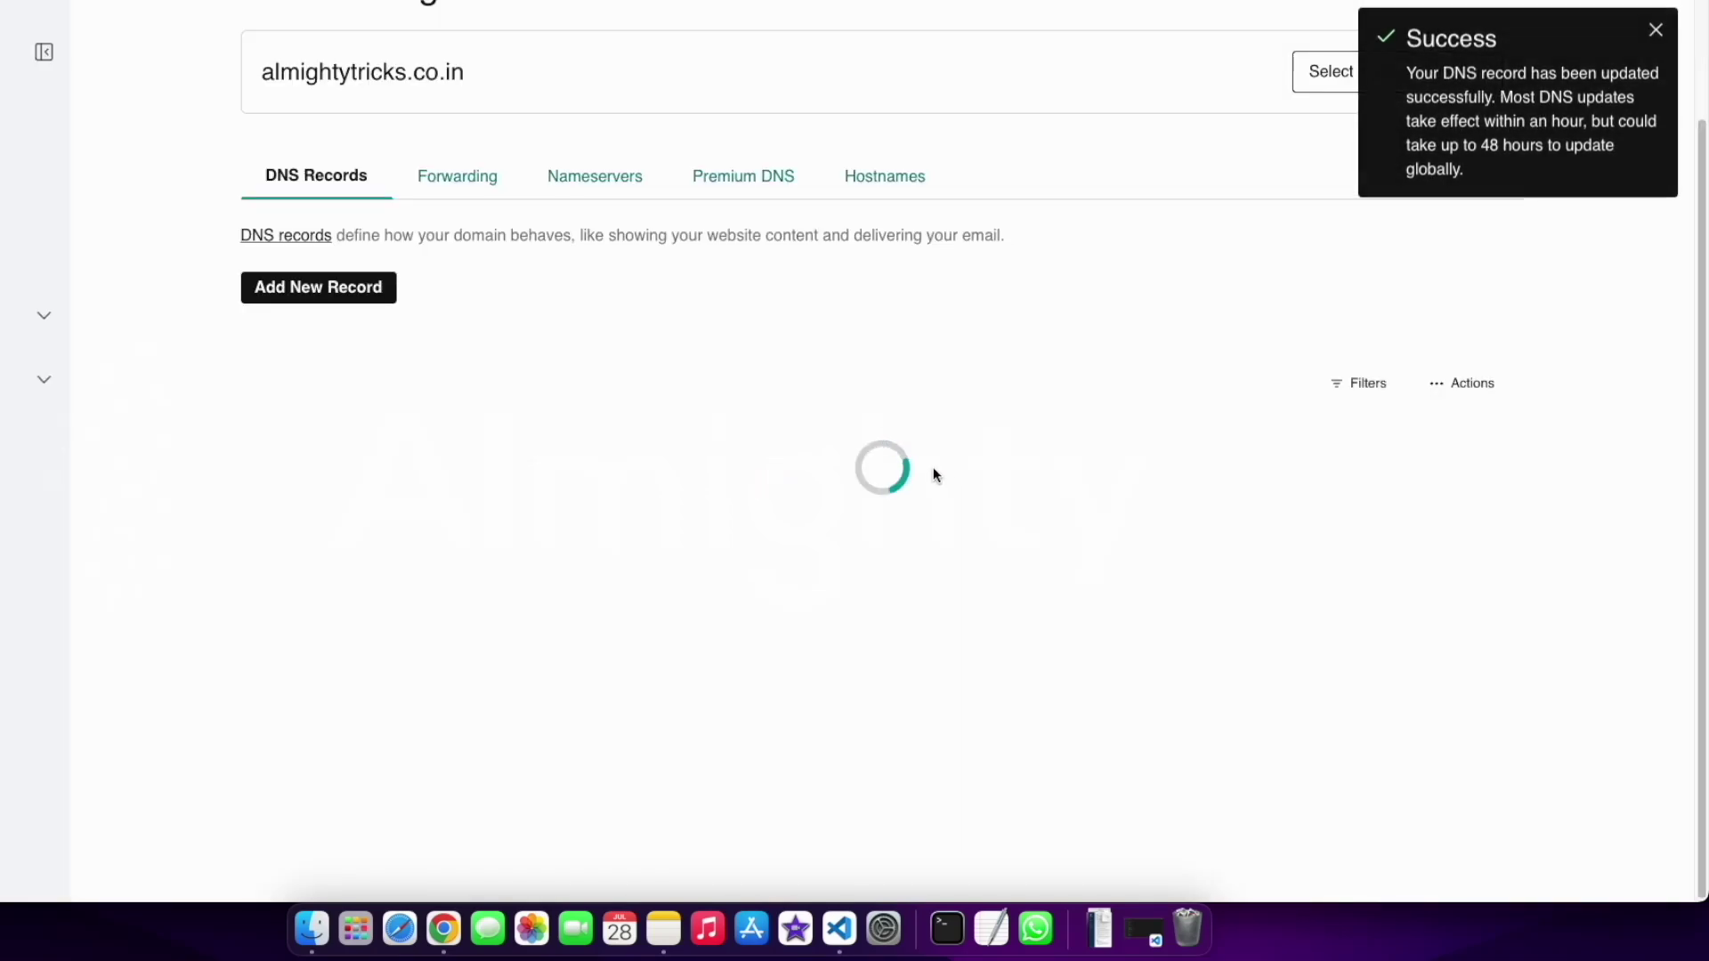
Step: Delete the old www CNAME record pointing to almightytricks.co.in
{"action": "left_click", "coordinate": [1655, 30]}
{"action": "scroll", "coordinate": [1109, 304], "scroll_direction": "down", "scroll_amount": 3}
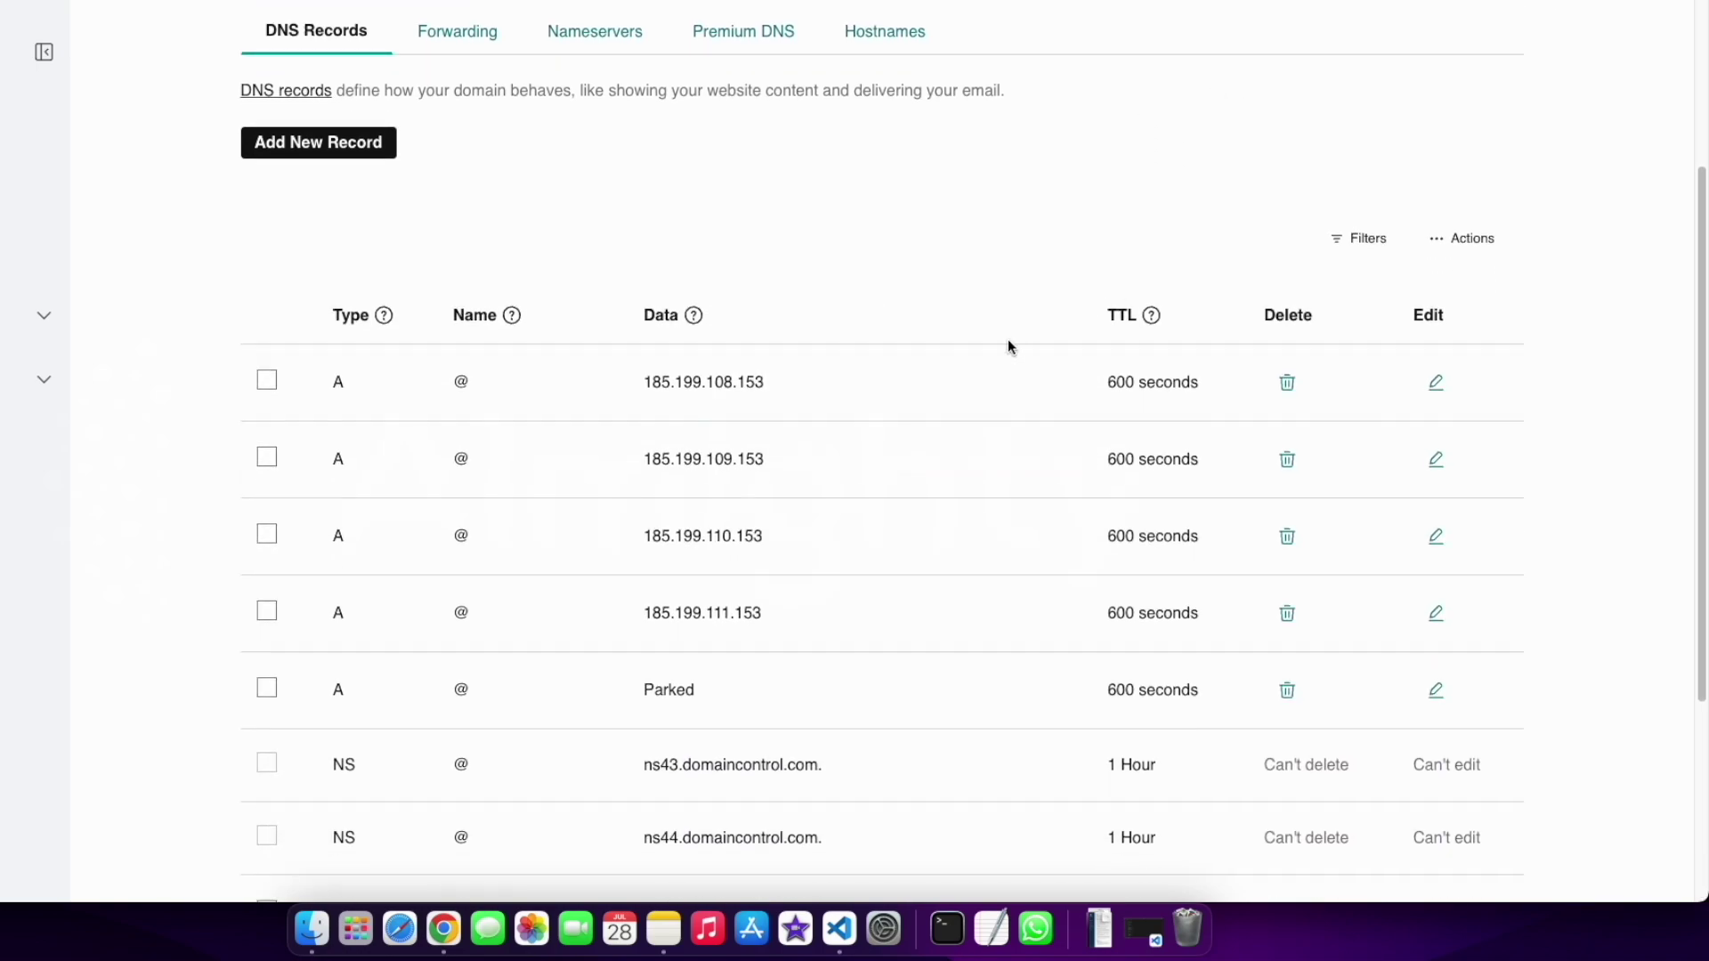
{"action": "scroll", "coordinate": [1008, 348], "scroll_direction": "down", "scroll_amount": 3}
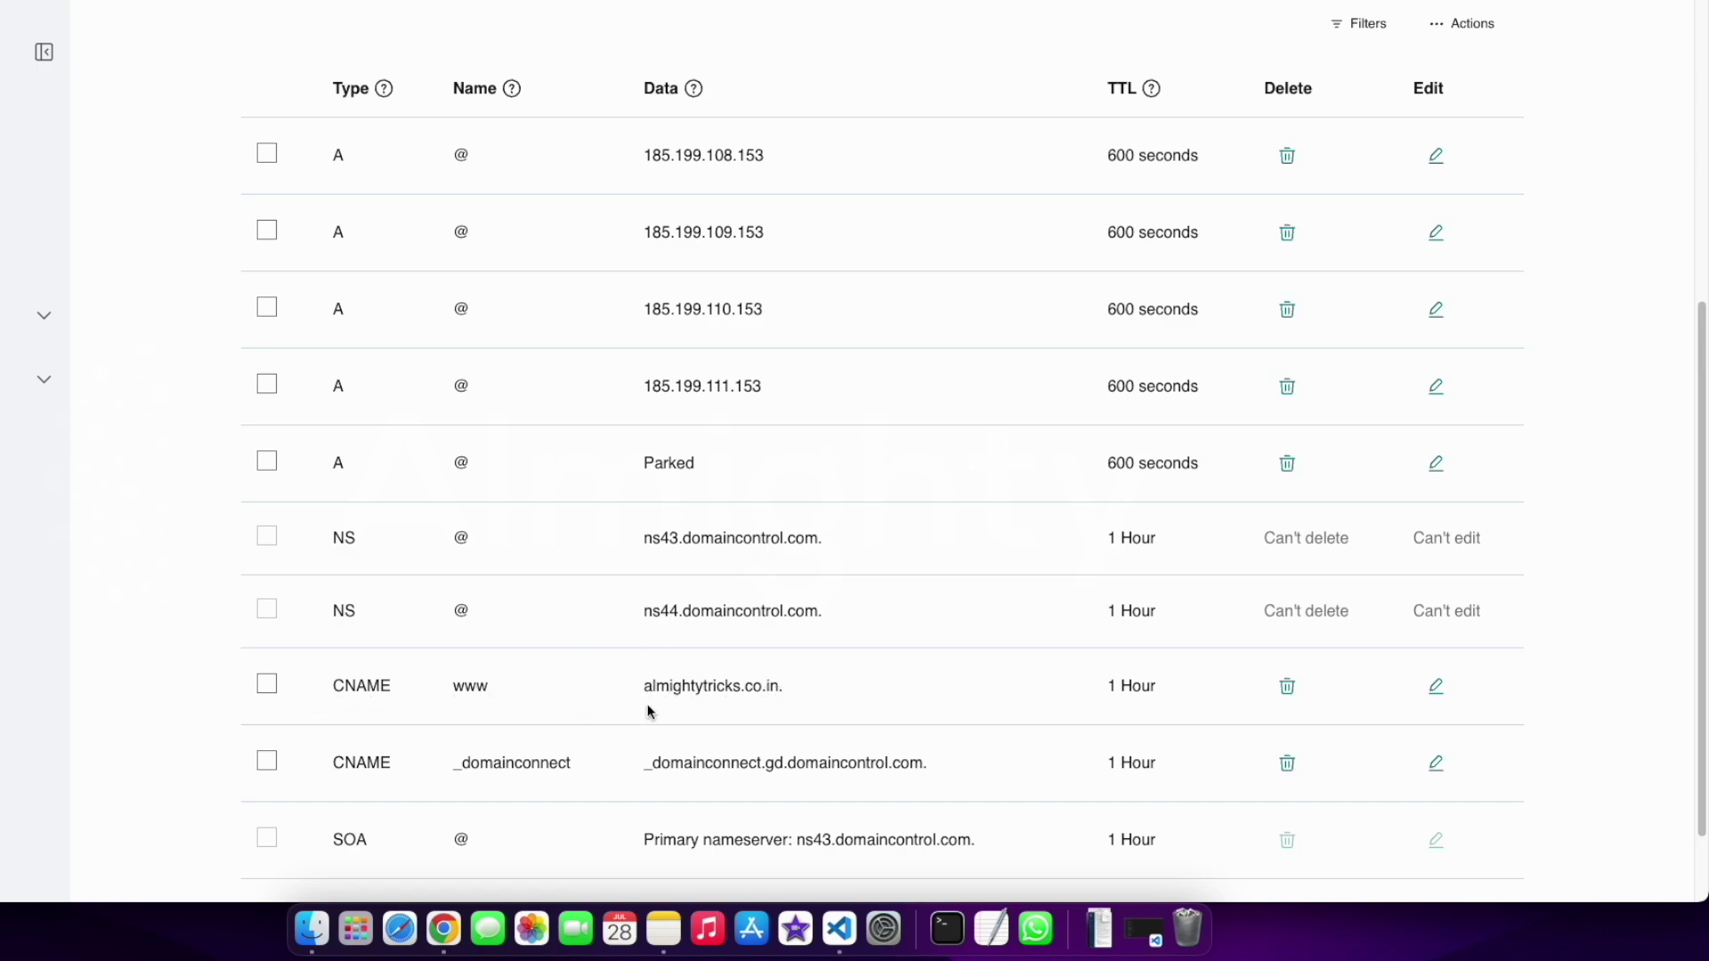
{"action": "left_click", "coordinate": [1292, 694]}
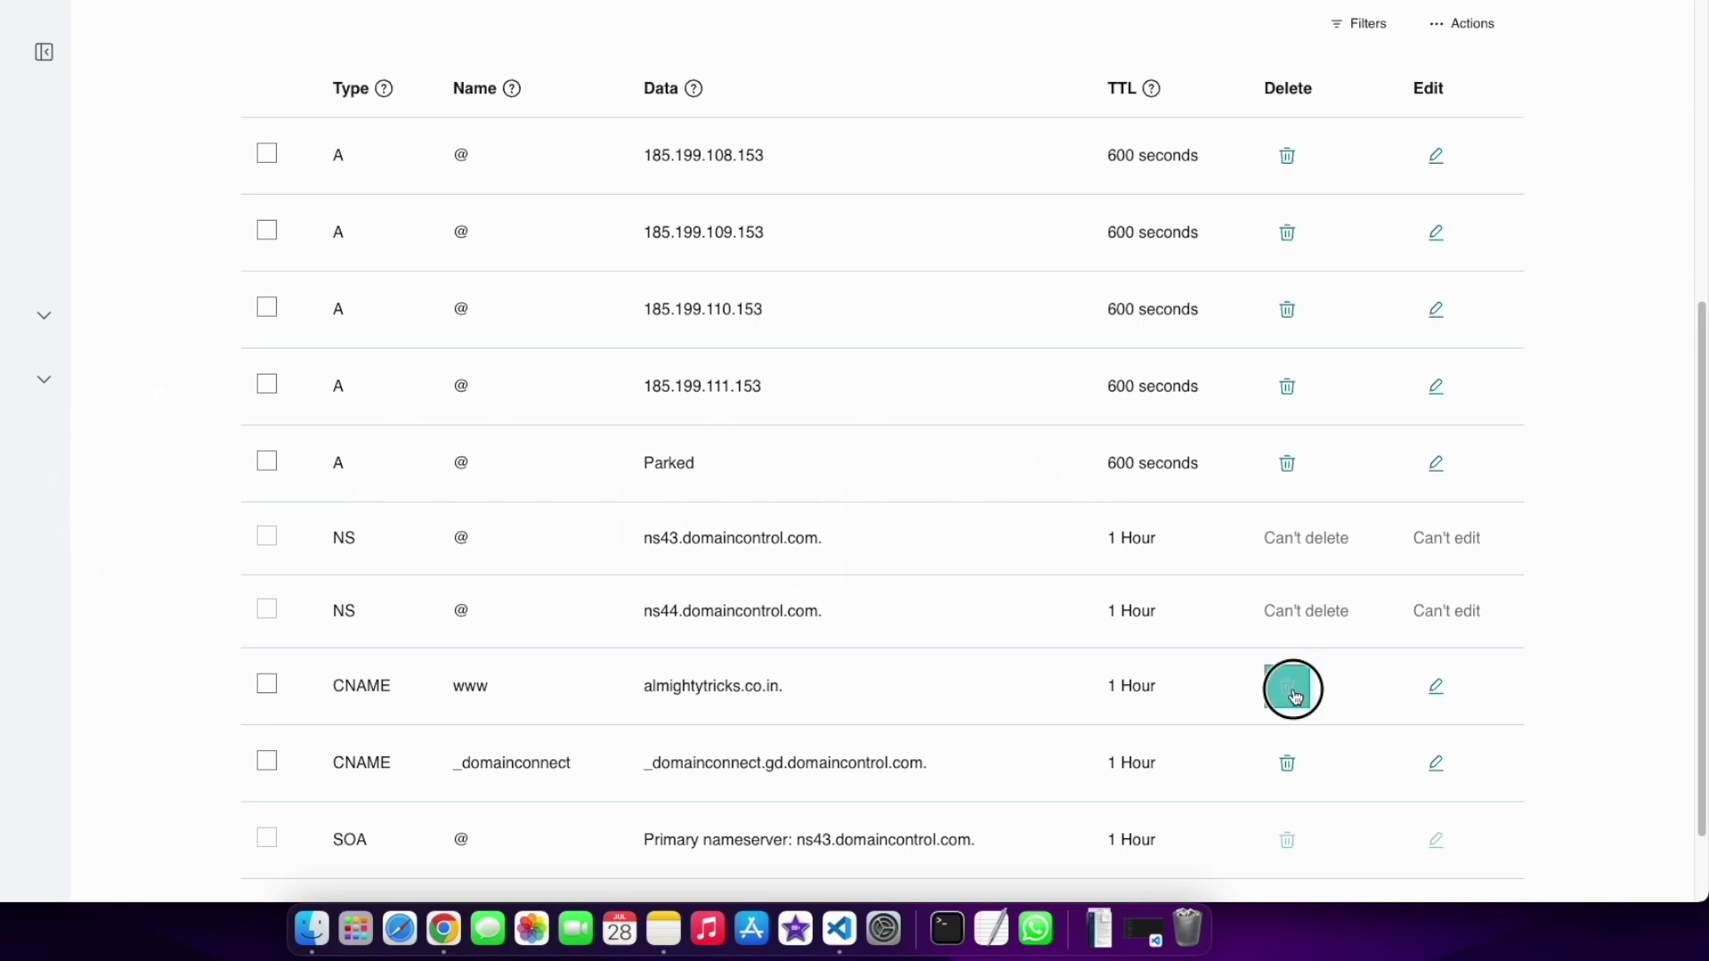
{"action": "left_click", "coordinate": [249, 495]}
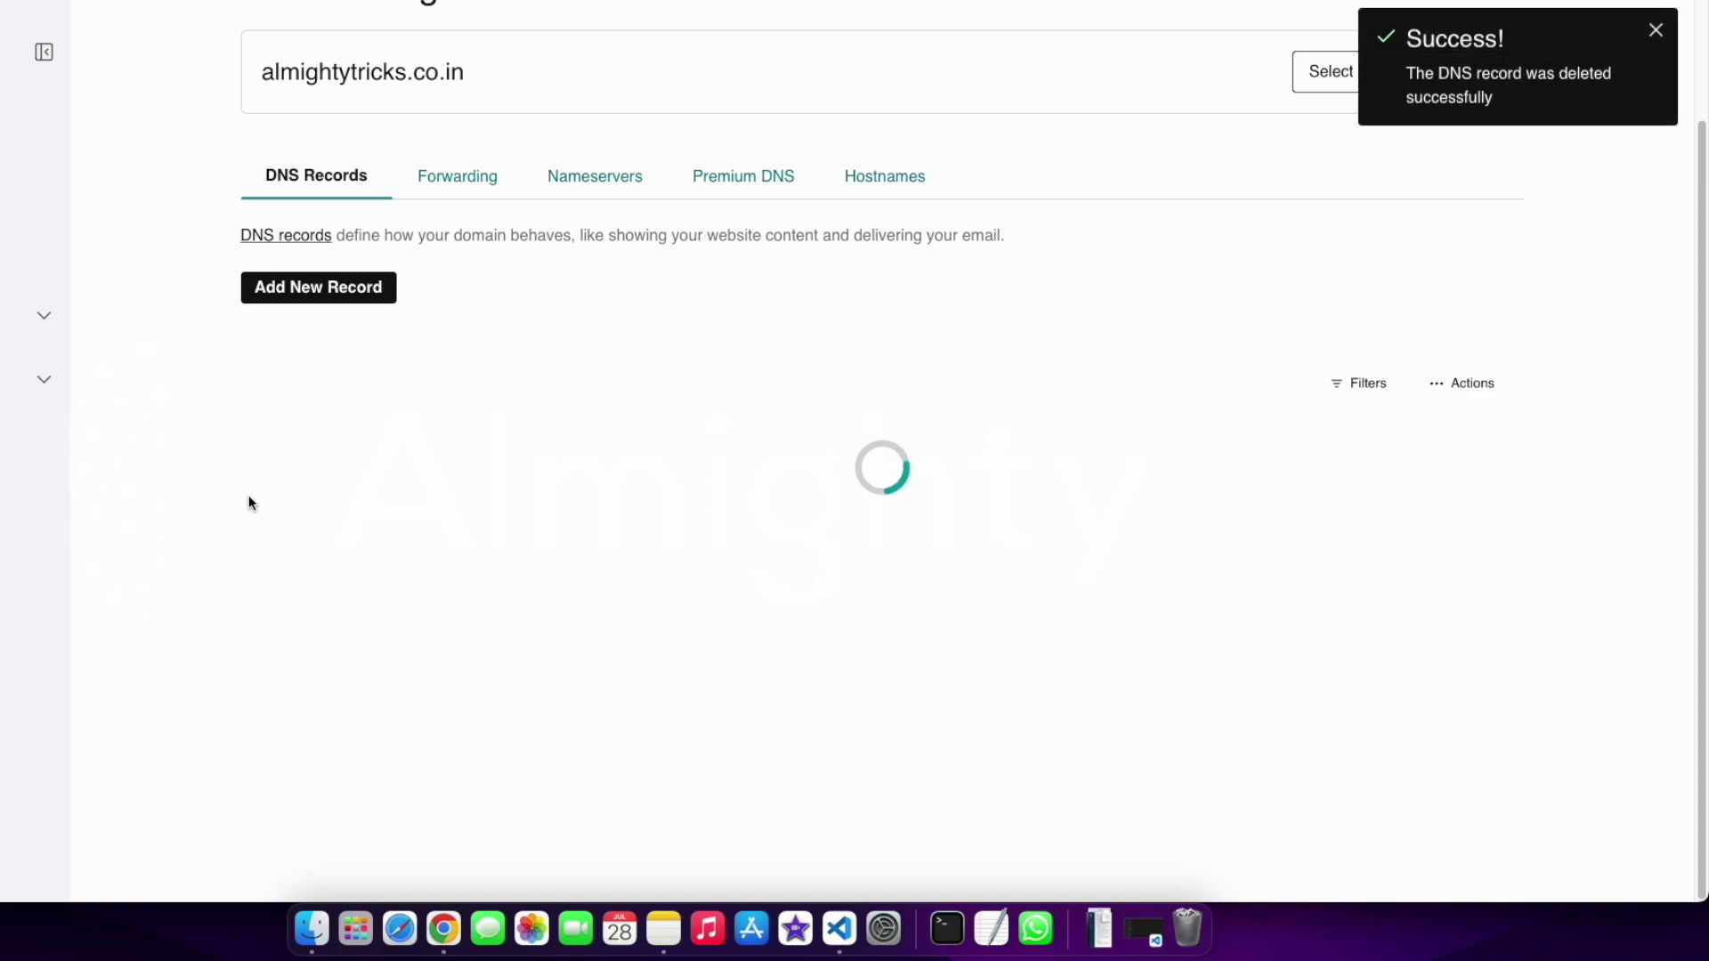
{"action": "left_click", "coordinate": [347, 288]}
{"action": "left_click", "coordinate": [372, 417]}
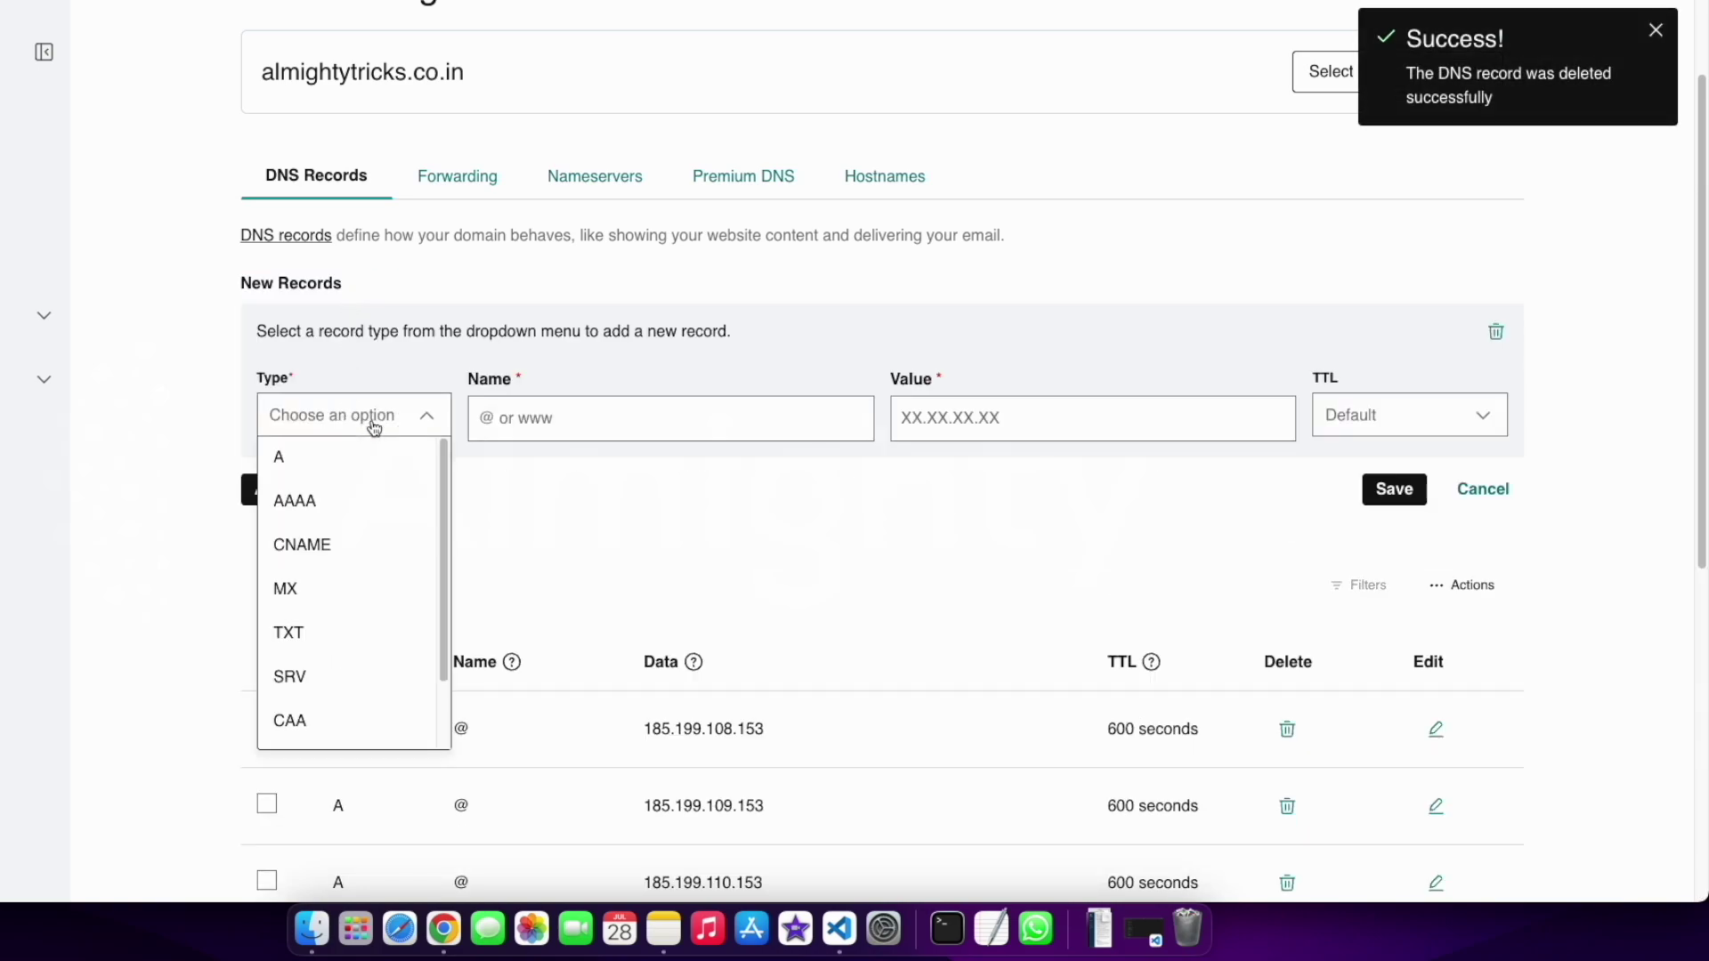
{"action": "left_click", "coordinate": [329, 550]}
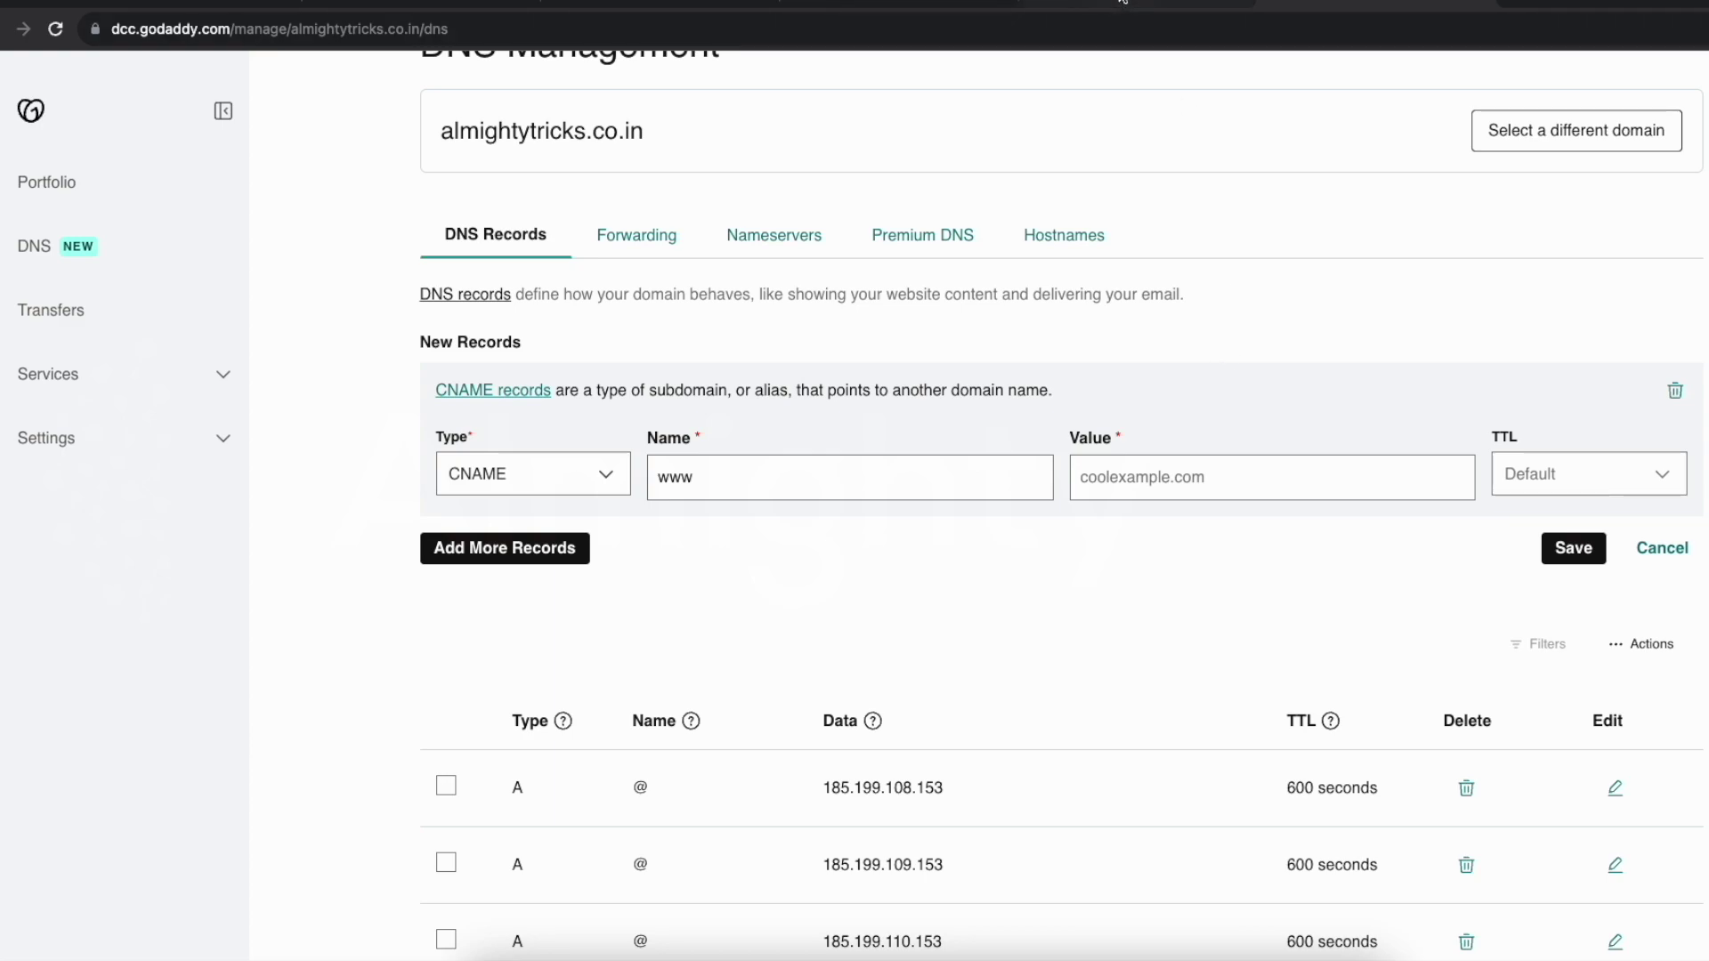
Step: Copy almightytricks.github.io from the blog tab's address bar
{"action": "left_click", "coordinate": [1123, 2]}
{"action": "left_click", "coordinate": [345, 30]}
{"action": "left_click_drag", "start_coordinate": [315, 29], "coordinate": [158, 29]}
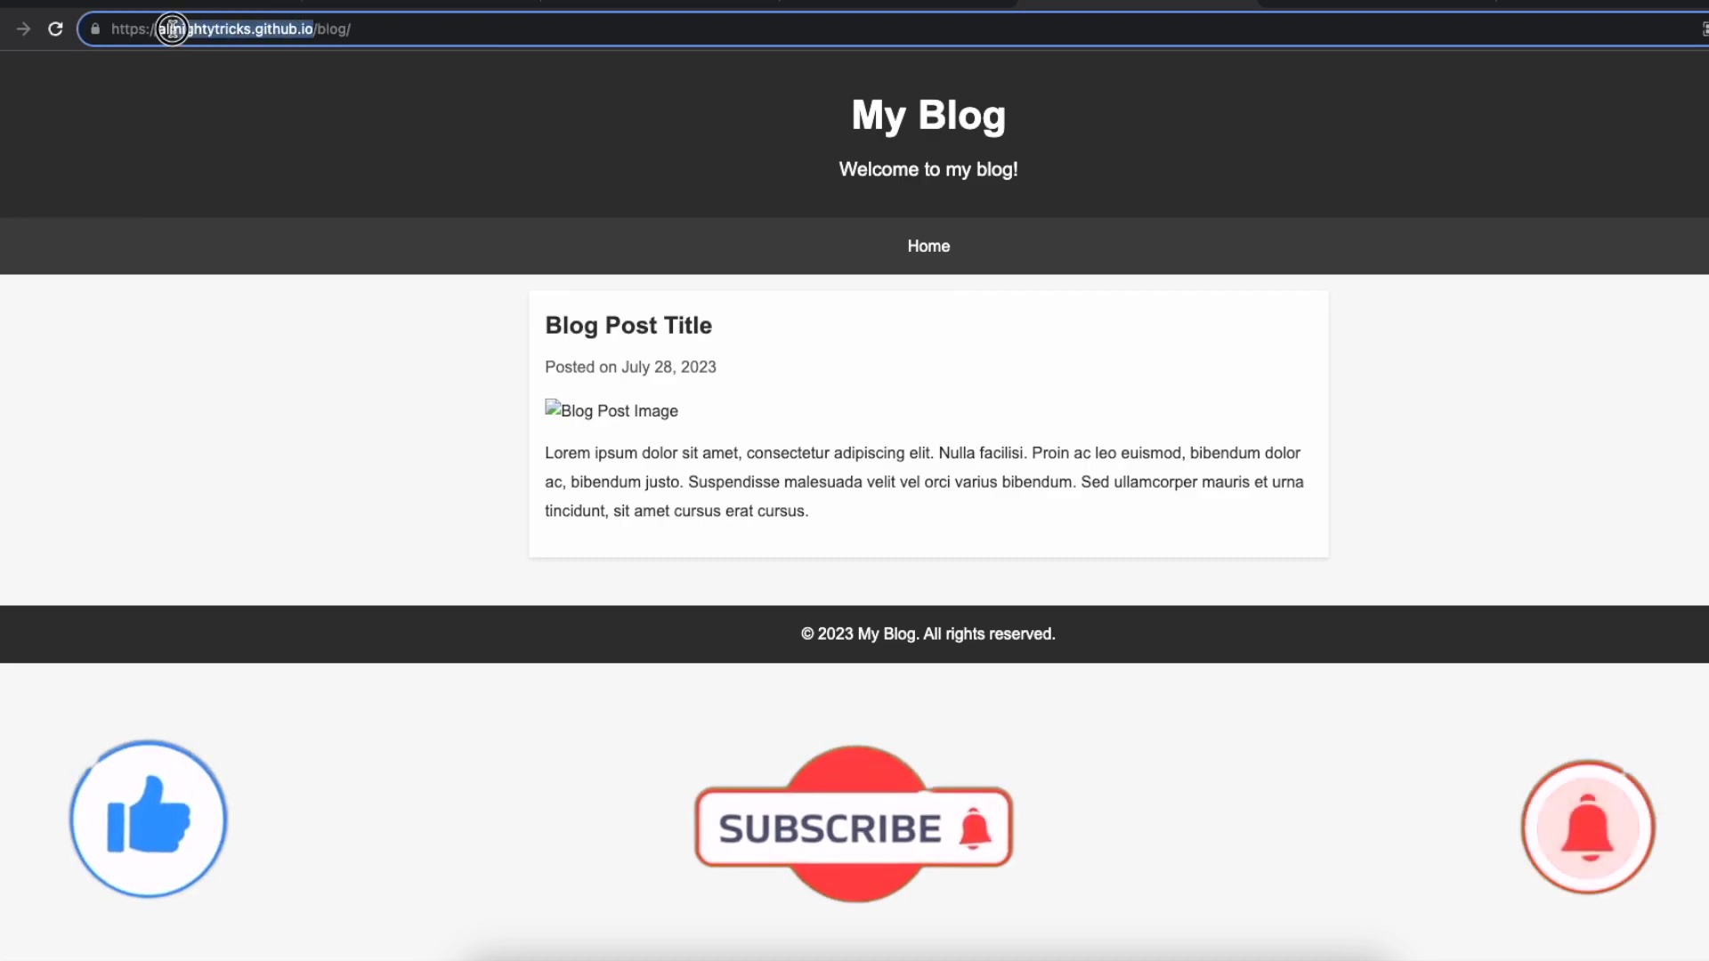
{"action": "right_click", "coordinate": [196, 31]}
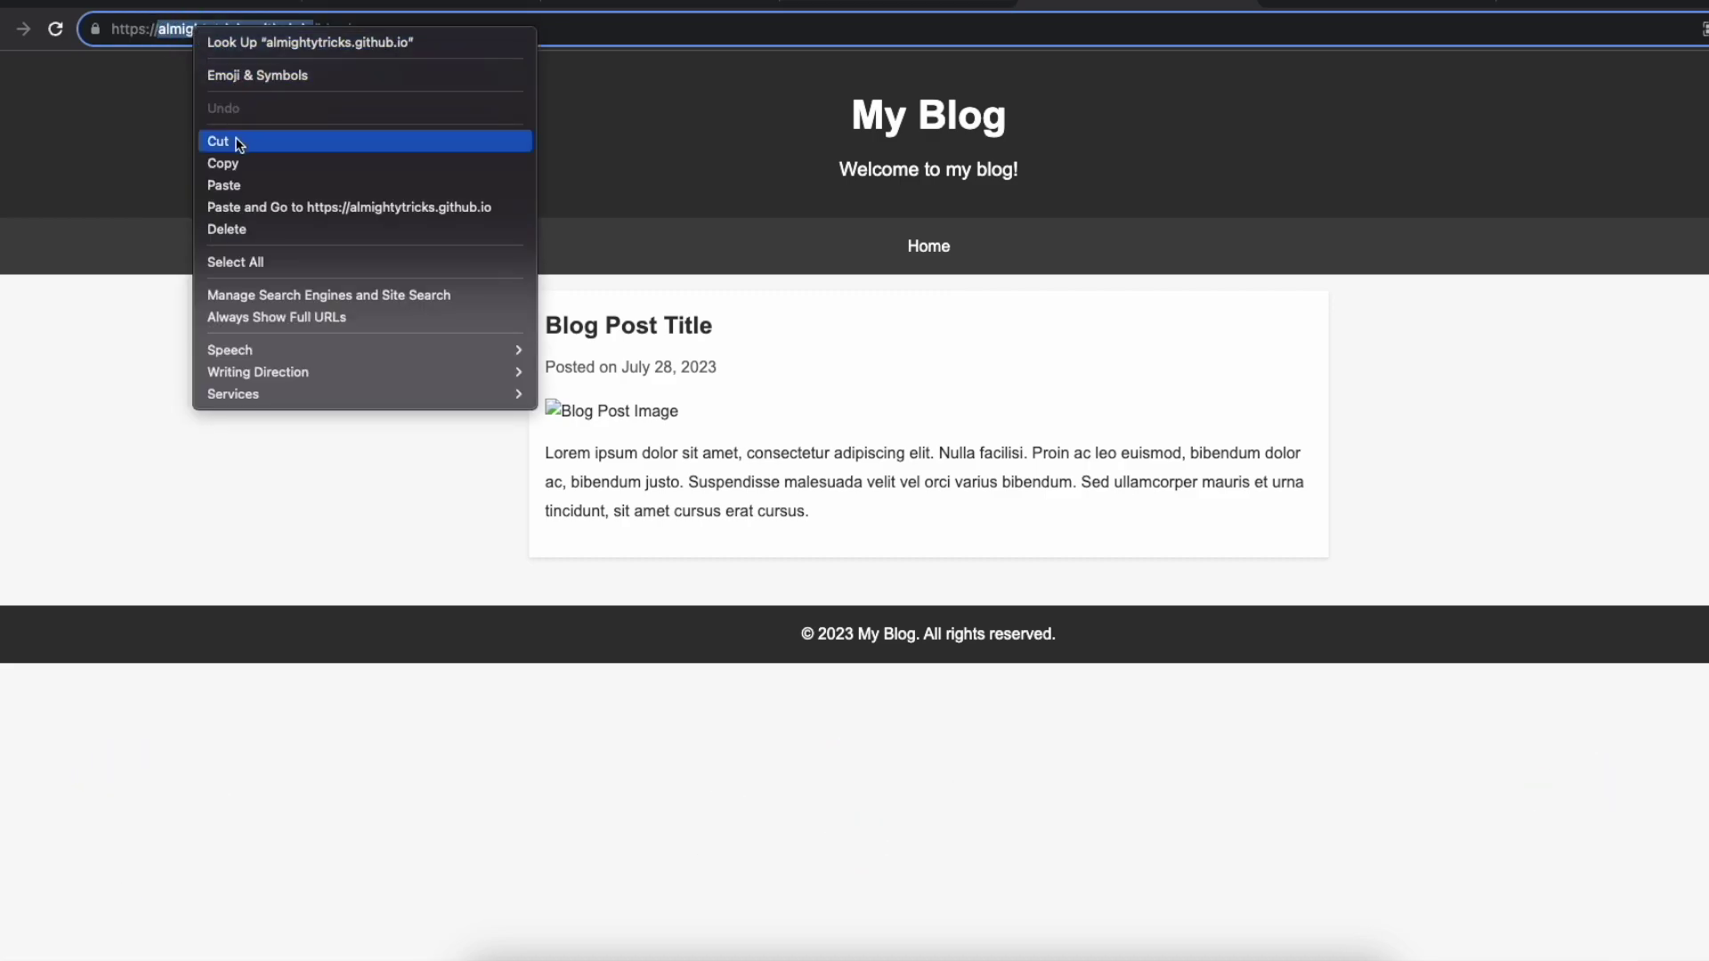
{"action": "left_click", "coordinate": [223, 162]}
Step: Paste almightytricks.github.io as the CNAME value and save the record
{"action": "left_click", "coordinate": [1122, 3]}
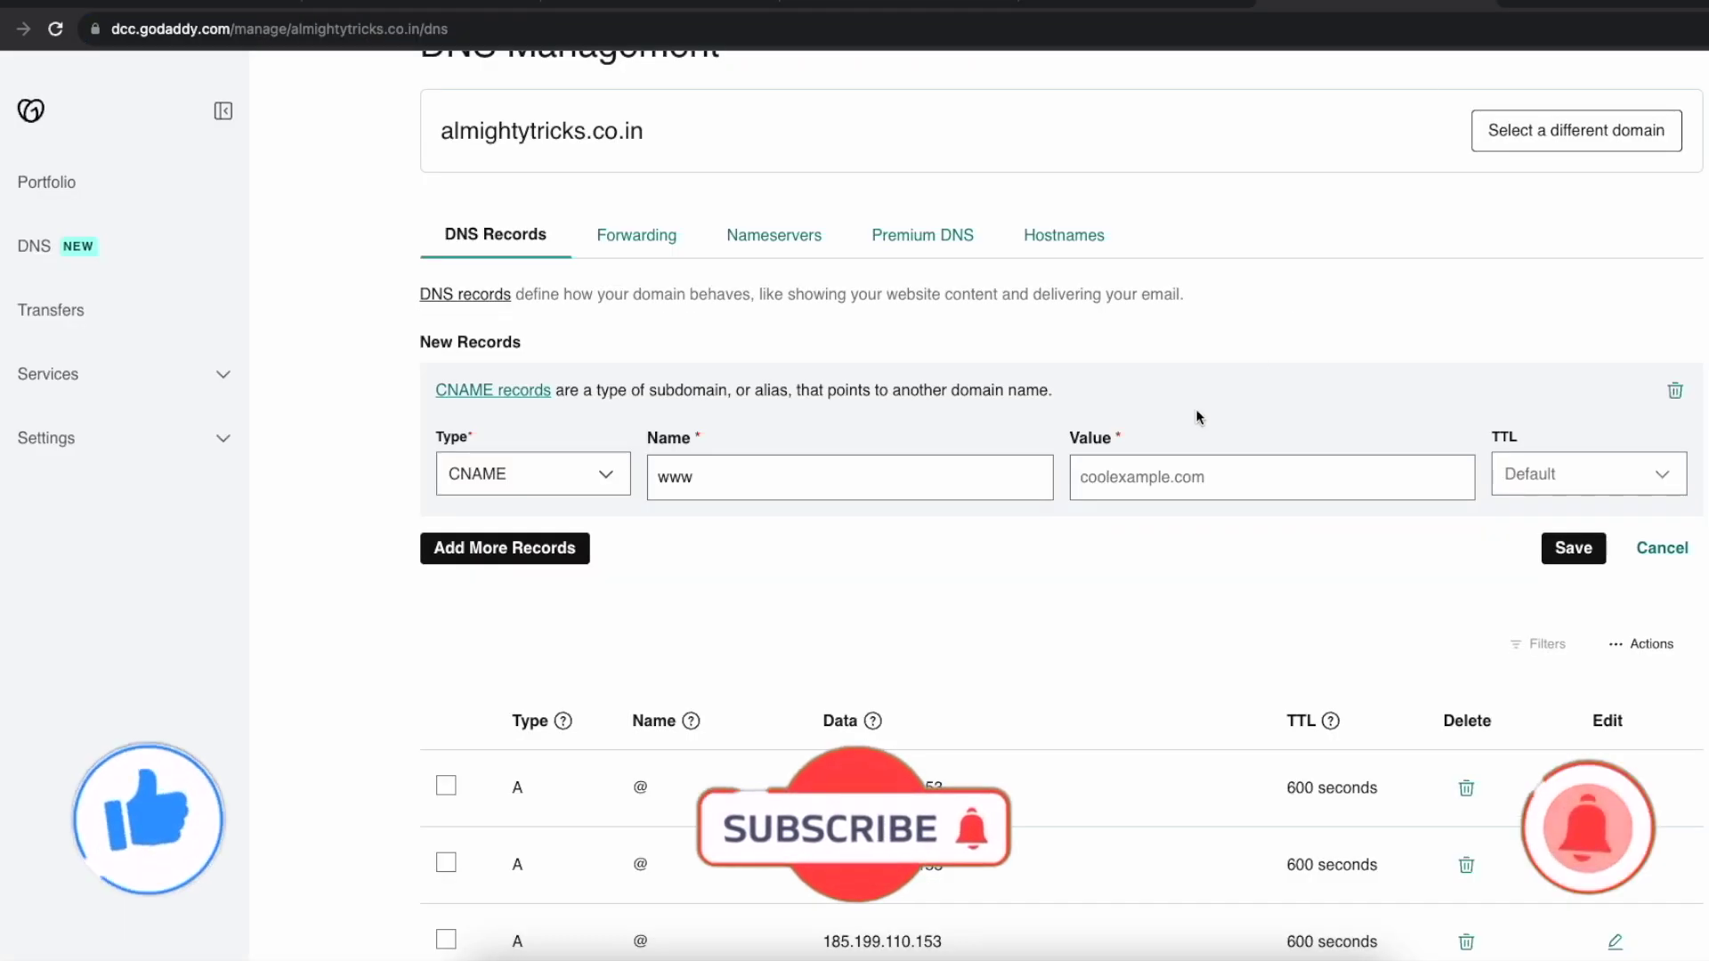
{"action": "left_click", "coordinate": [1176, 477]}
{"action": "key", "text": "ctrl+v"}
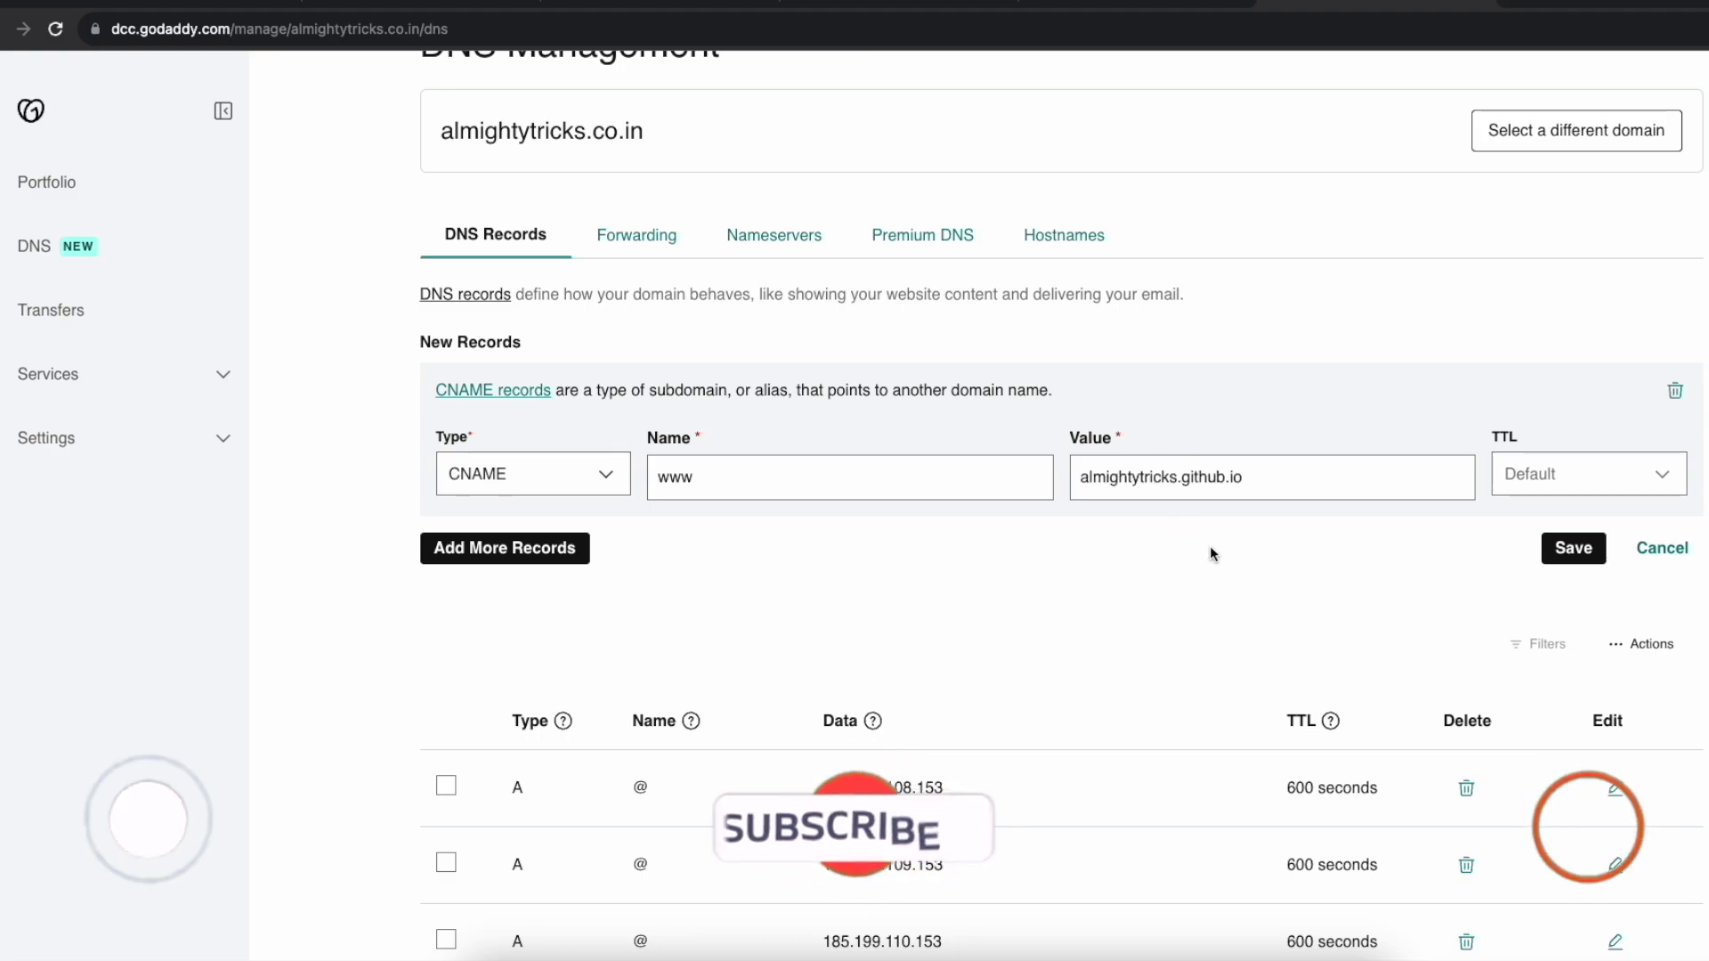
{"action": "left_click", "coordinate": [1574, 549]}
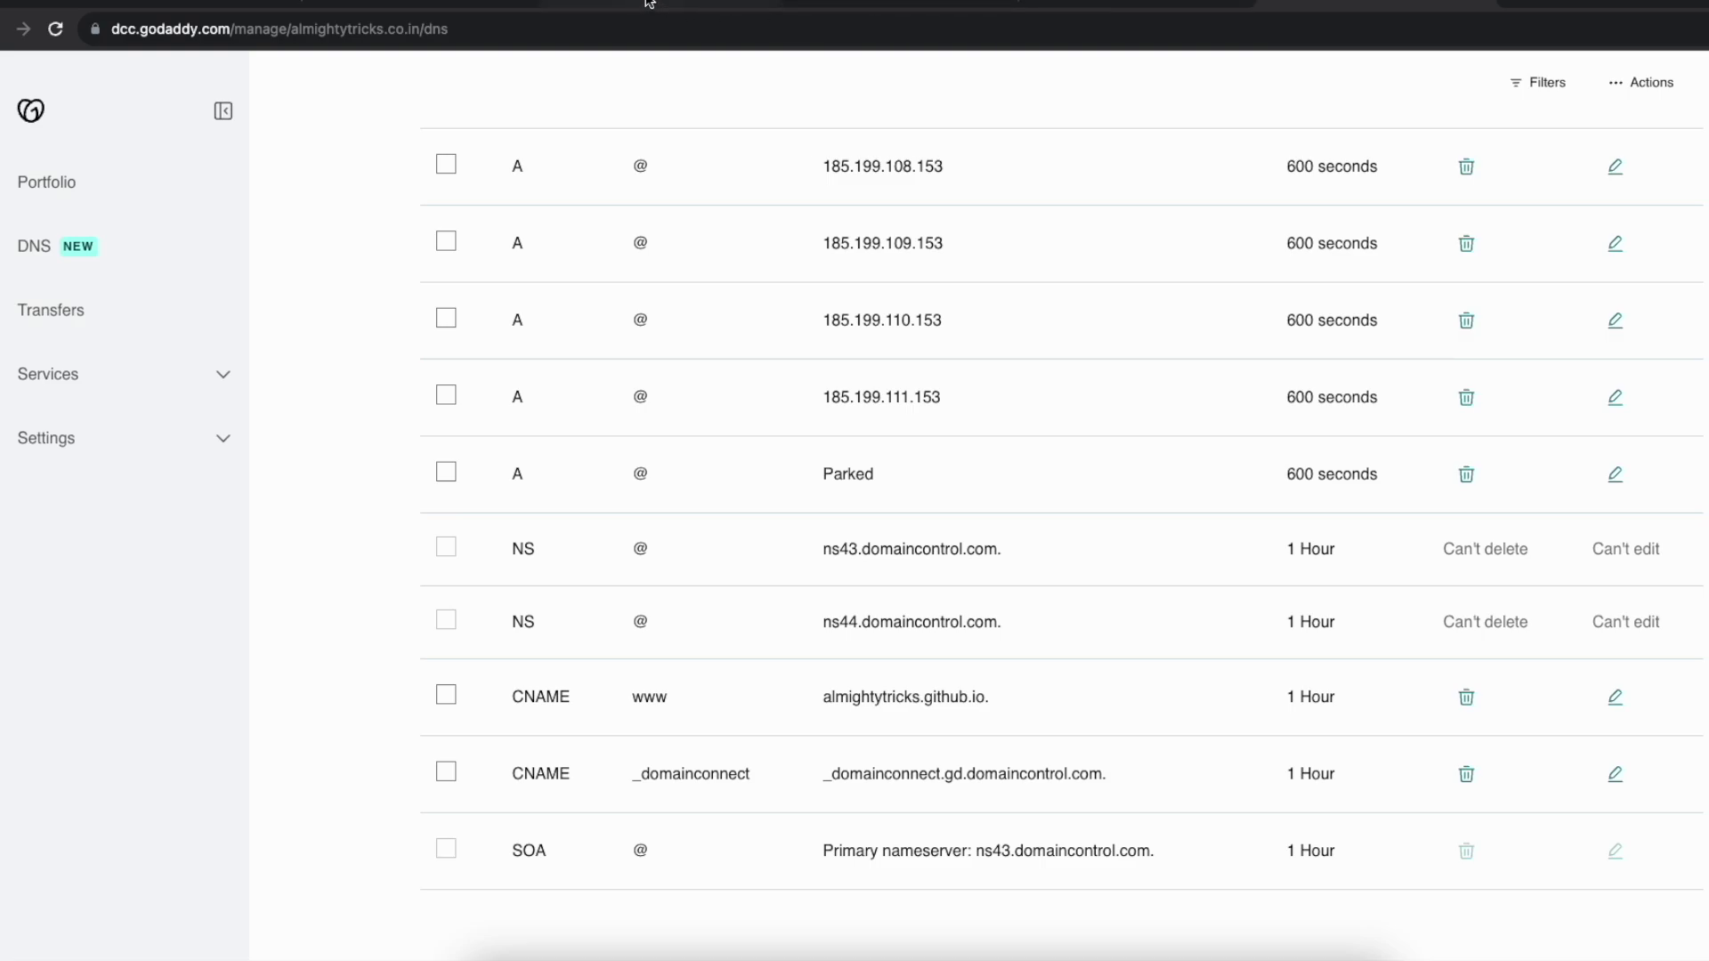
Step: Reload the blog repository's Pages settings so GitHub re-runs the custom domain DNS check
{"action": "left_click", "coordinate": [648, 4]}
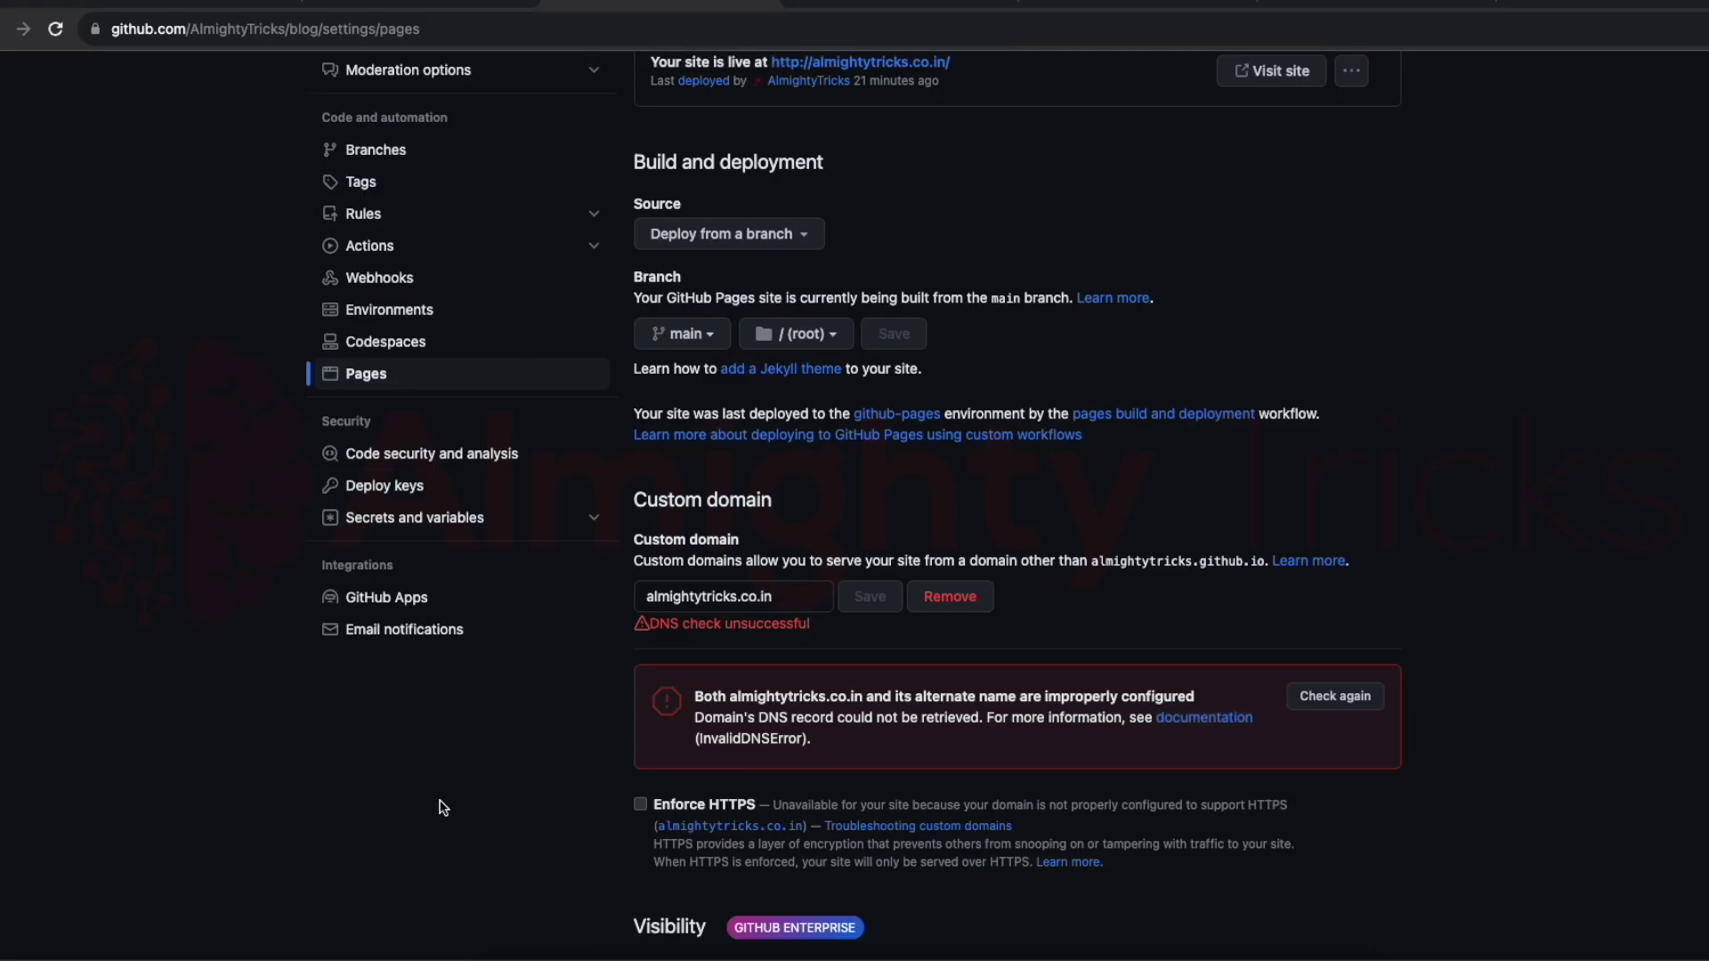
{"action": "left_click", "coordinate": [1346, 709]}
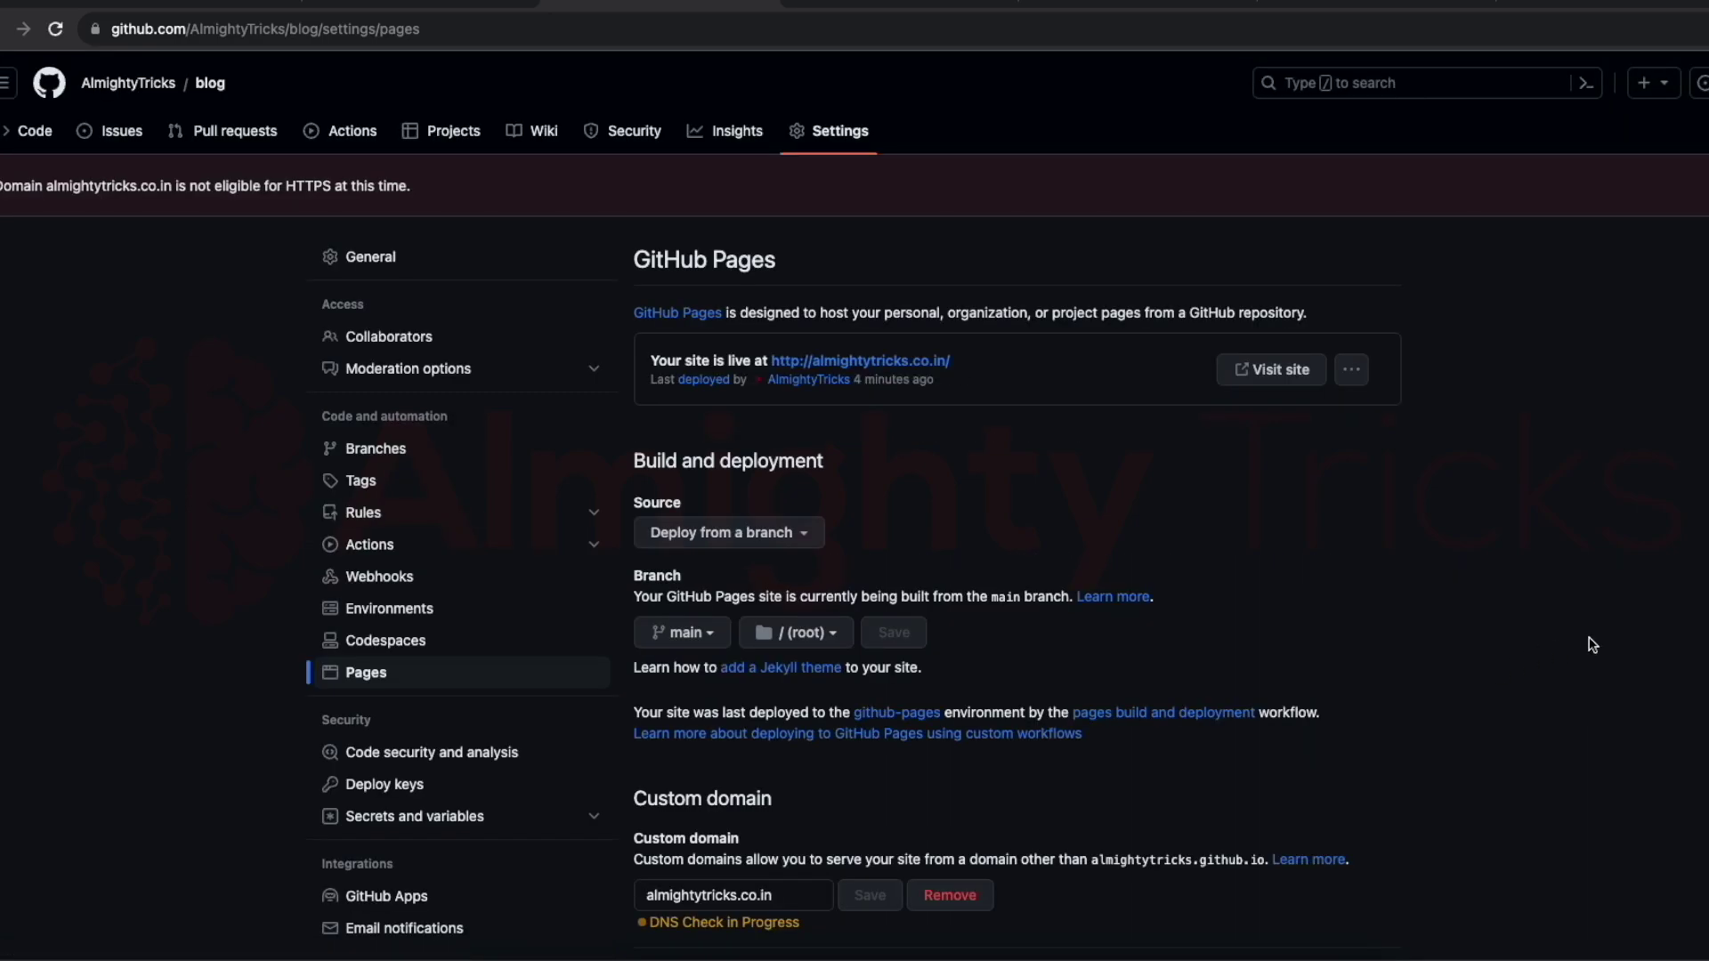
{"action": "scroll", "coordinate": [1583, 650], "scroll_direction": "down", "scroll_amount": 2}
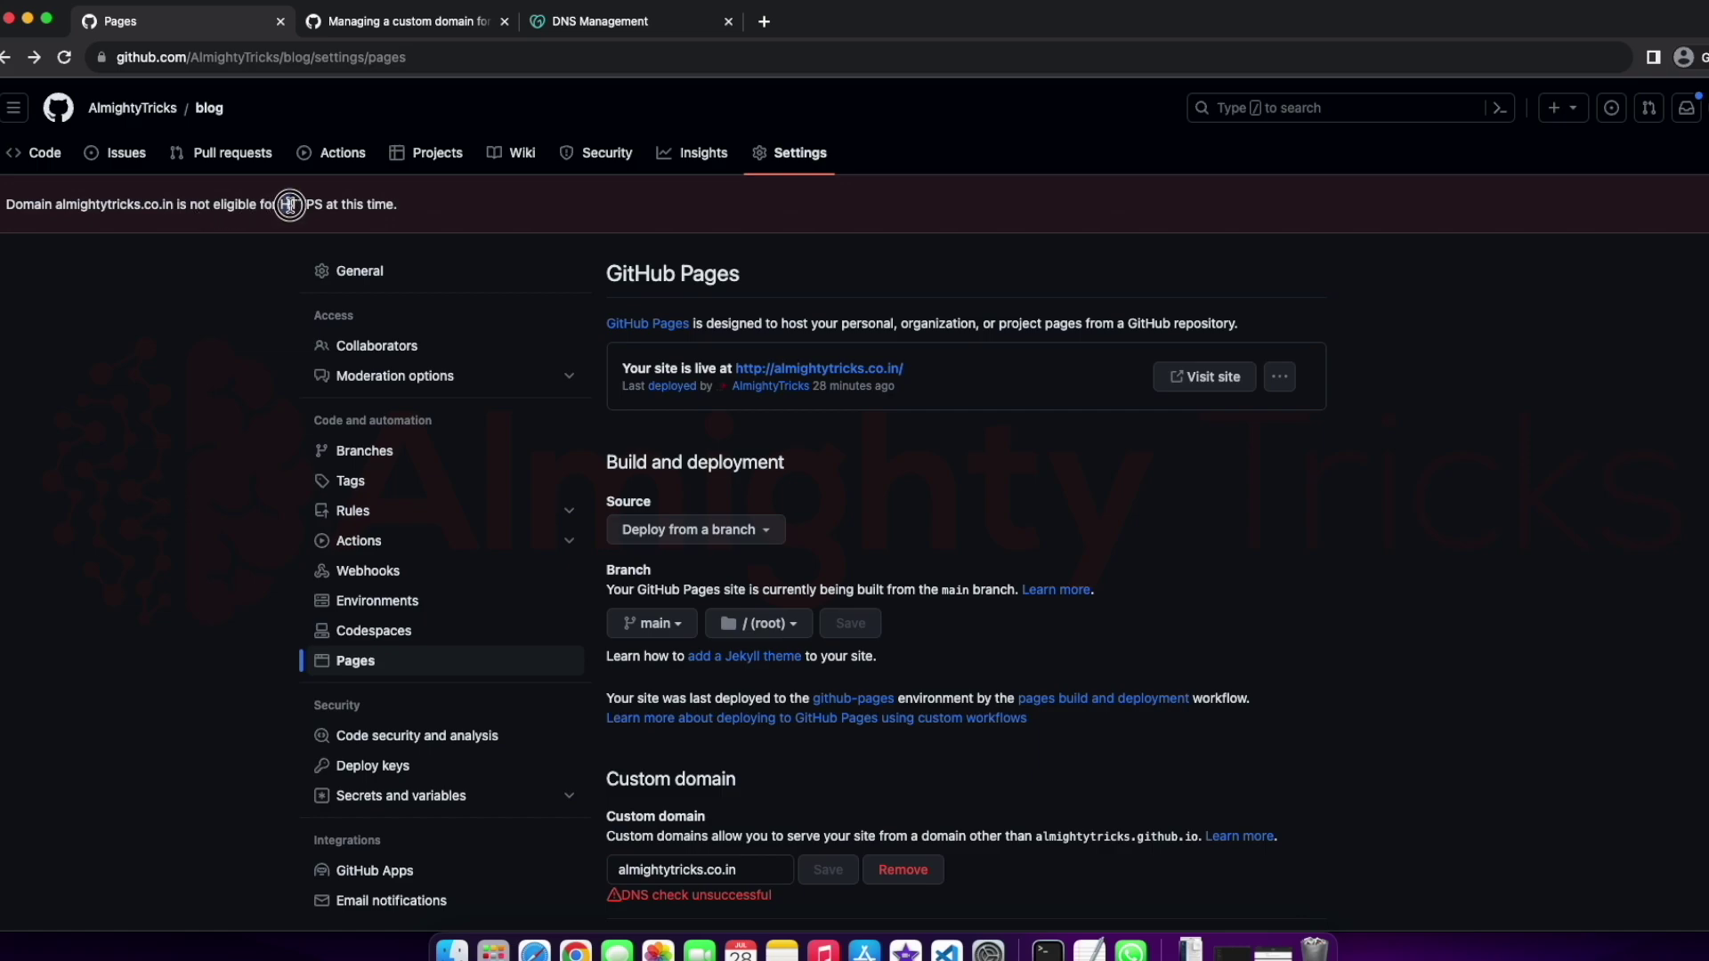
Step: Visit almightytricks.co.in from the 'Your site is live at' link, see My Blog over plain HTTP, and return
{"action": "left_click_drag", "start_coordinate": [280, 205], "coordinate": [318, 204]}
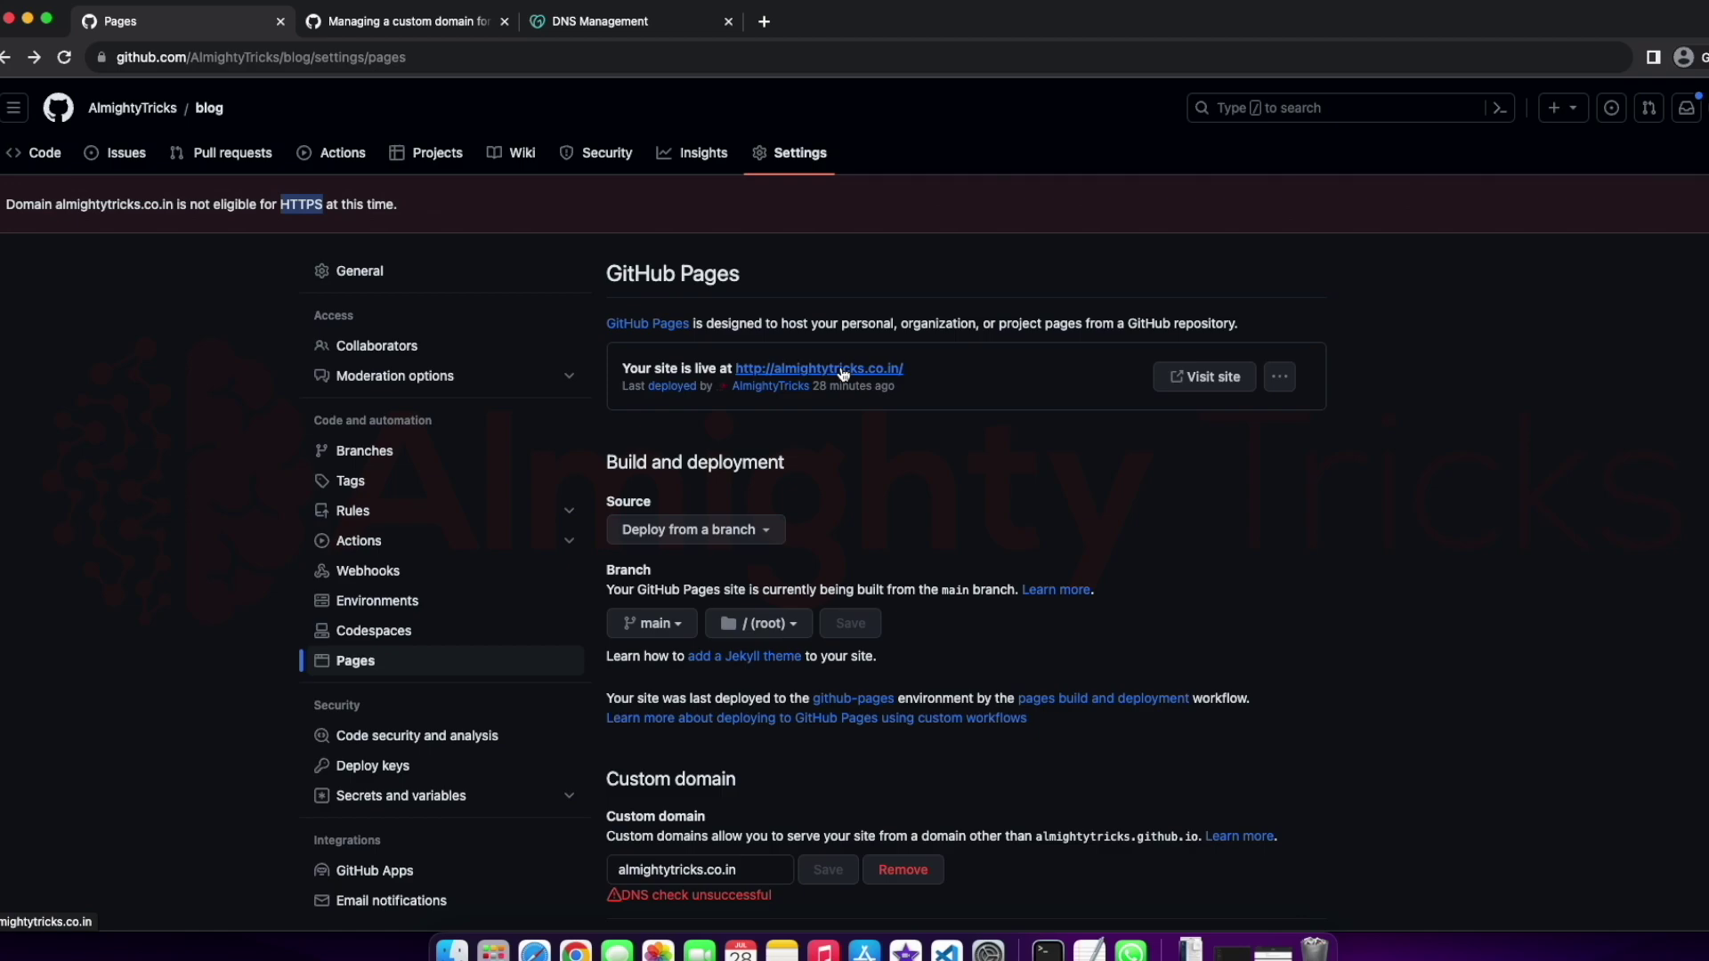
{"action": "right_click", "coordinate": [830, 372]}
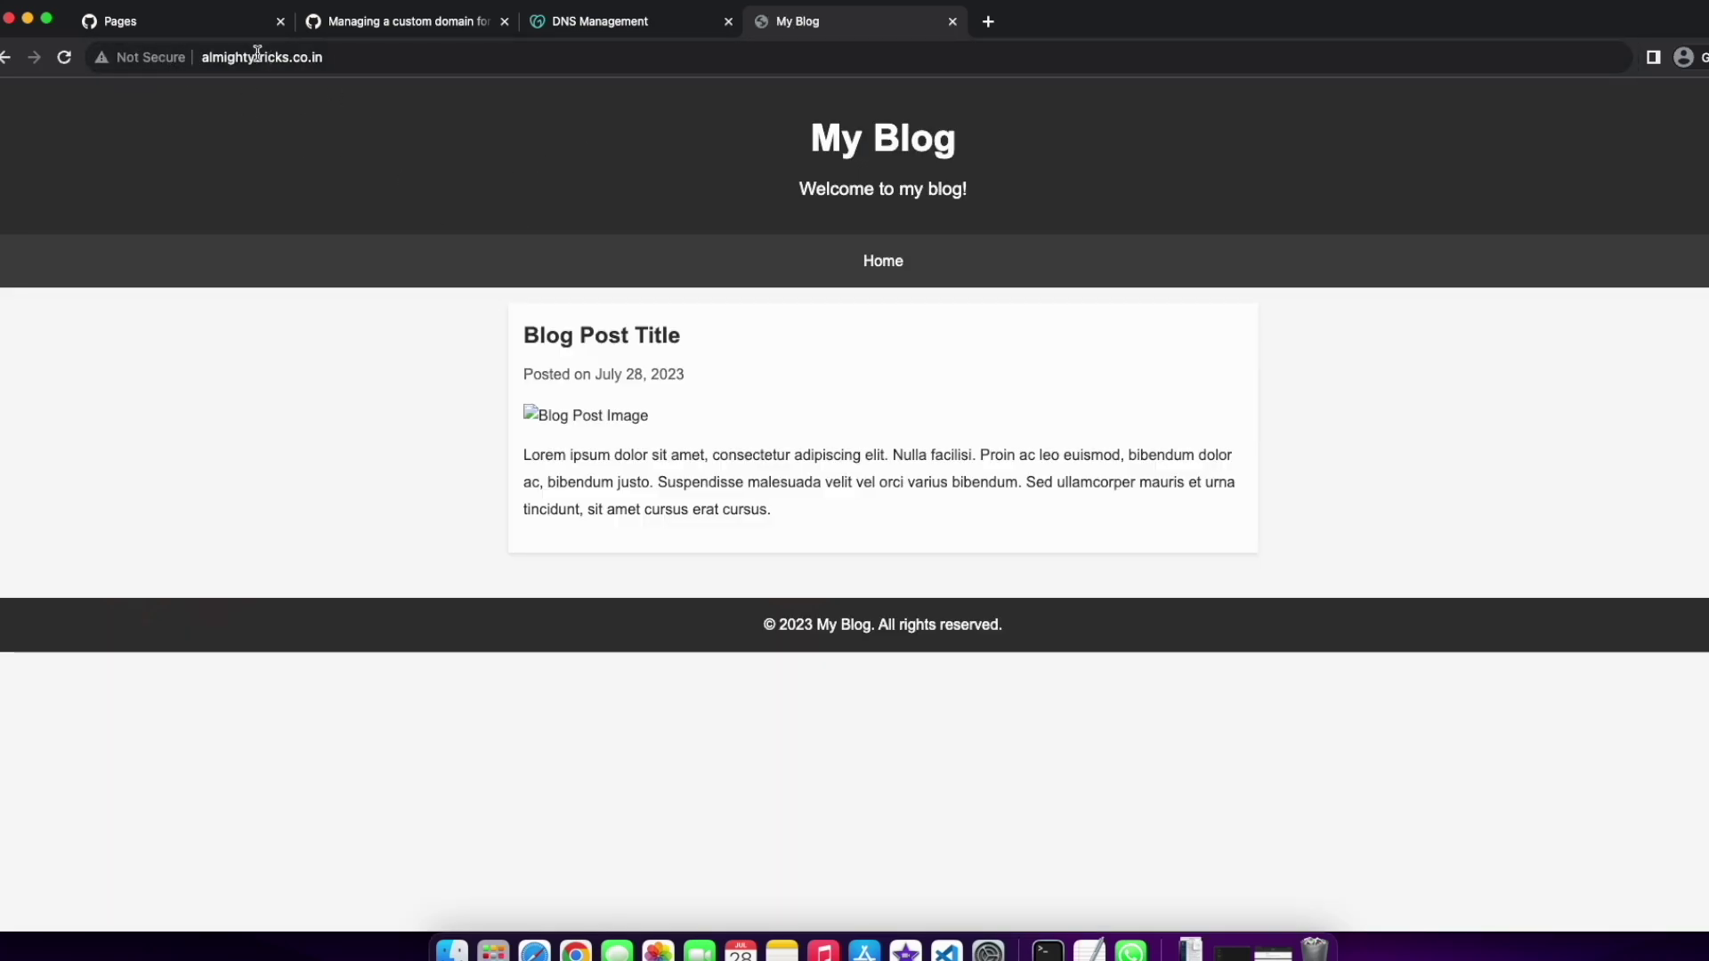
{"action": "left_click", "coordinate": [209, 28]}
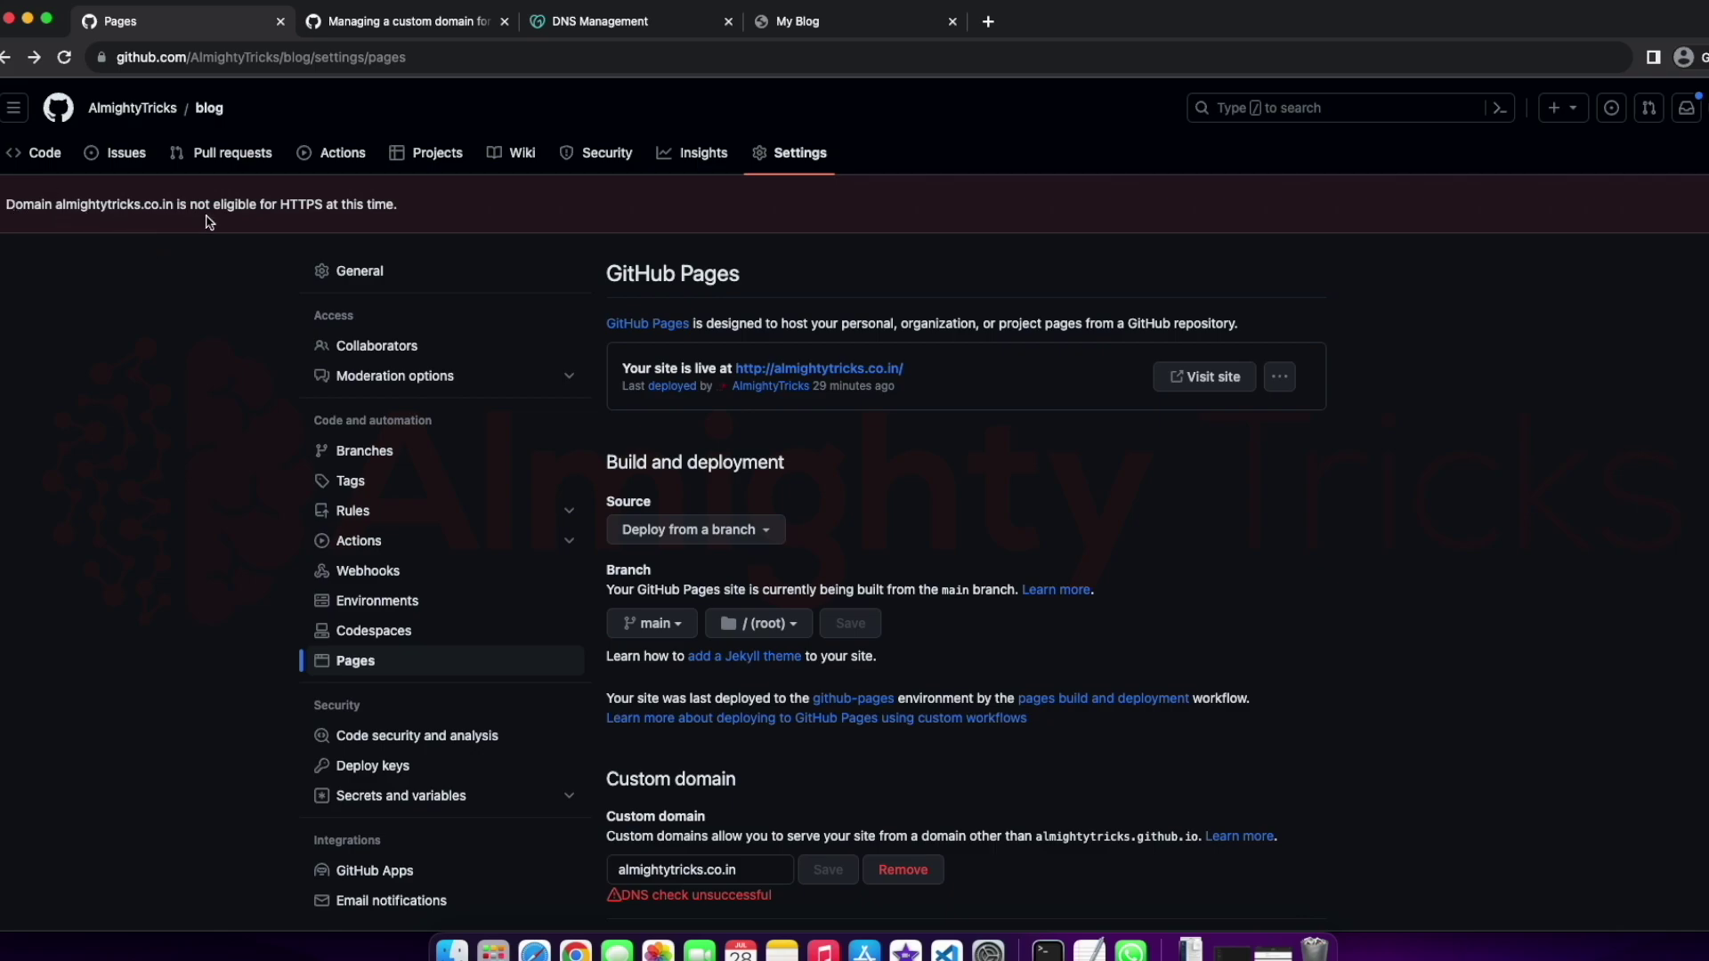
{"action": "left_click_drag", "start_coordinate": [280, 207], "coordinate": [418, 213]}
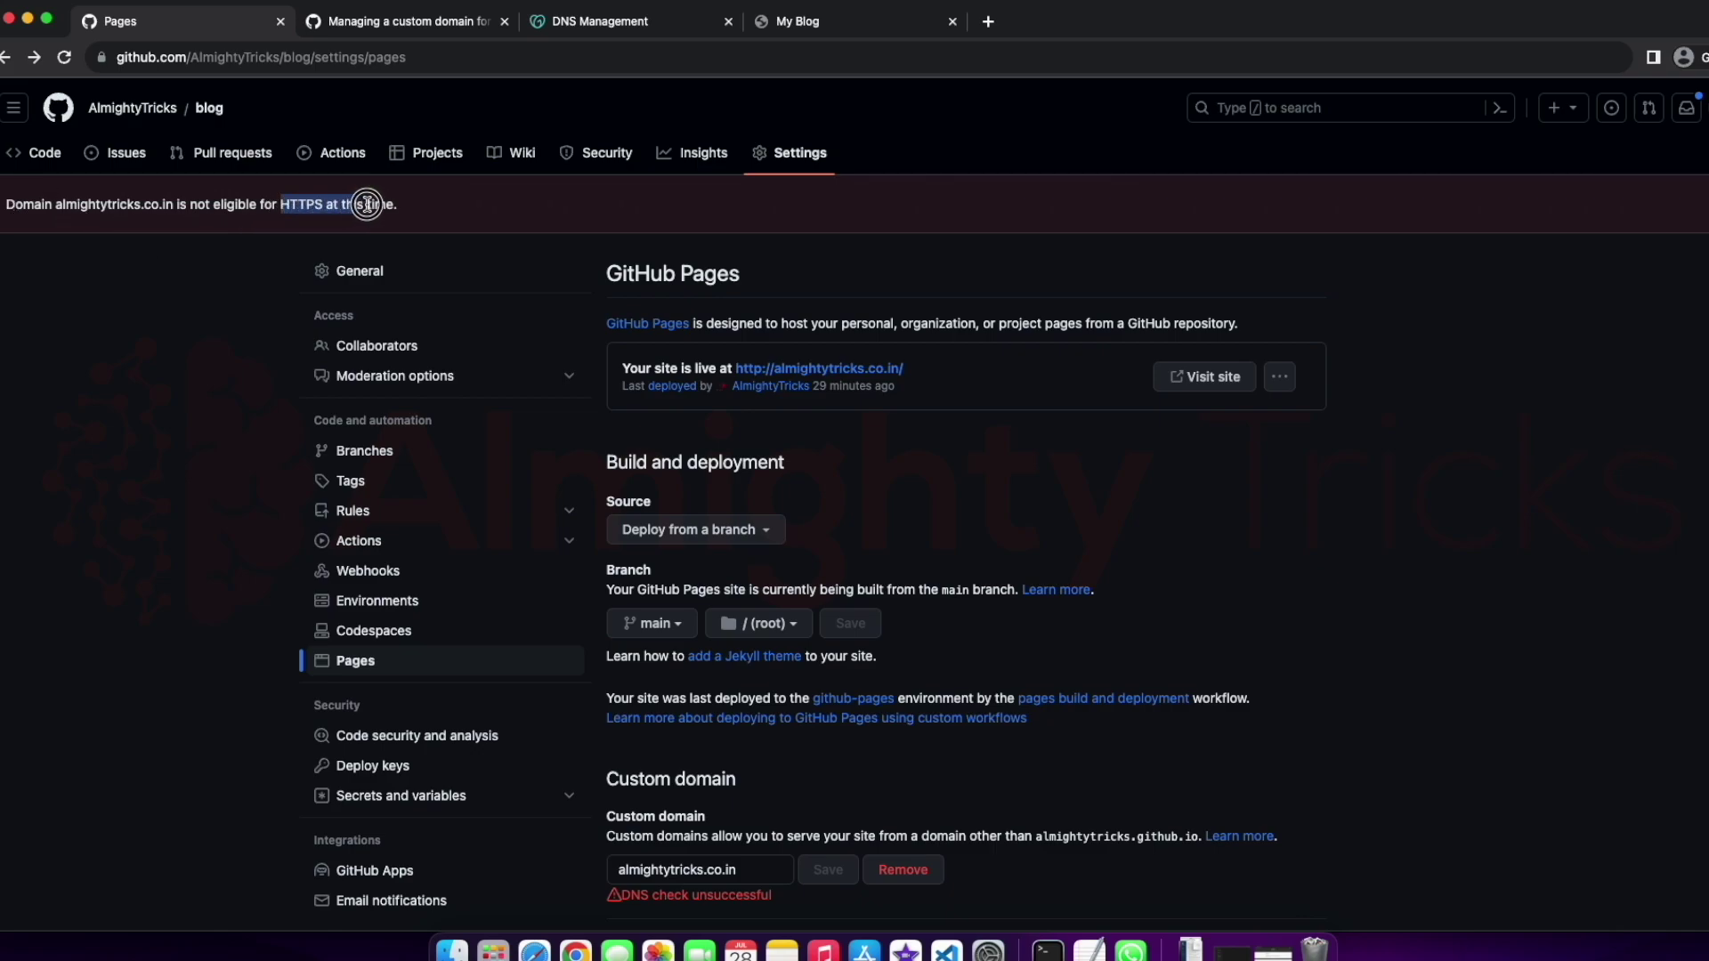
{"action": "scroll", "coordinate": [1670, 649], "scroll_direction": "down", "scroll_amount": 5}
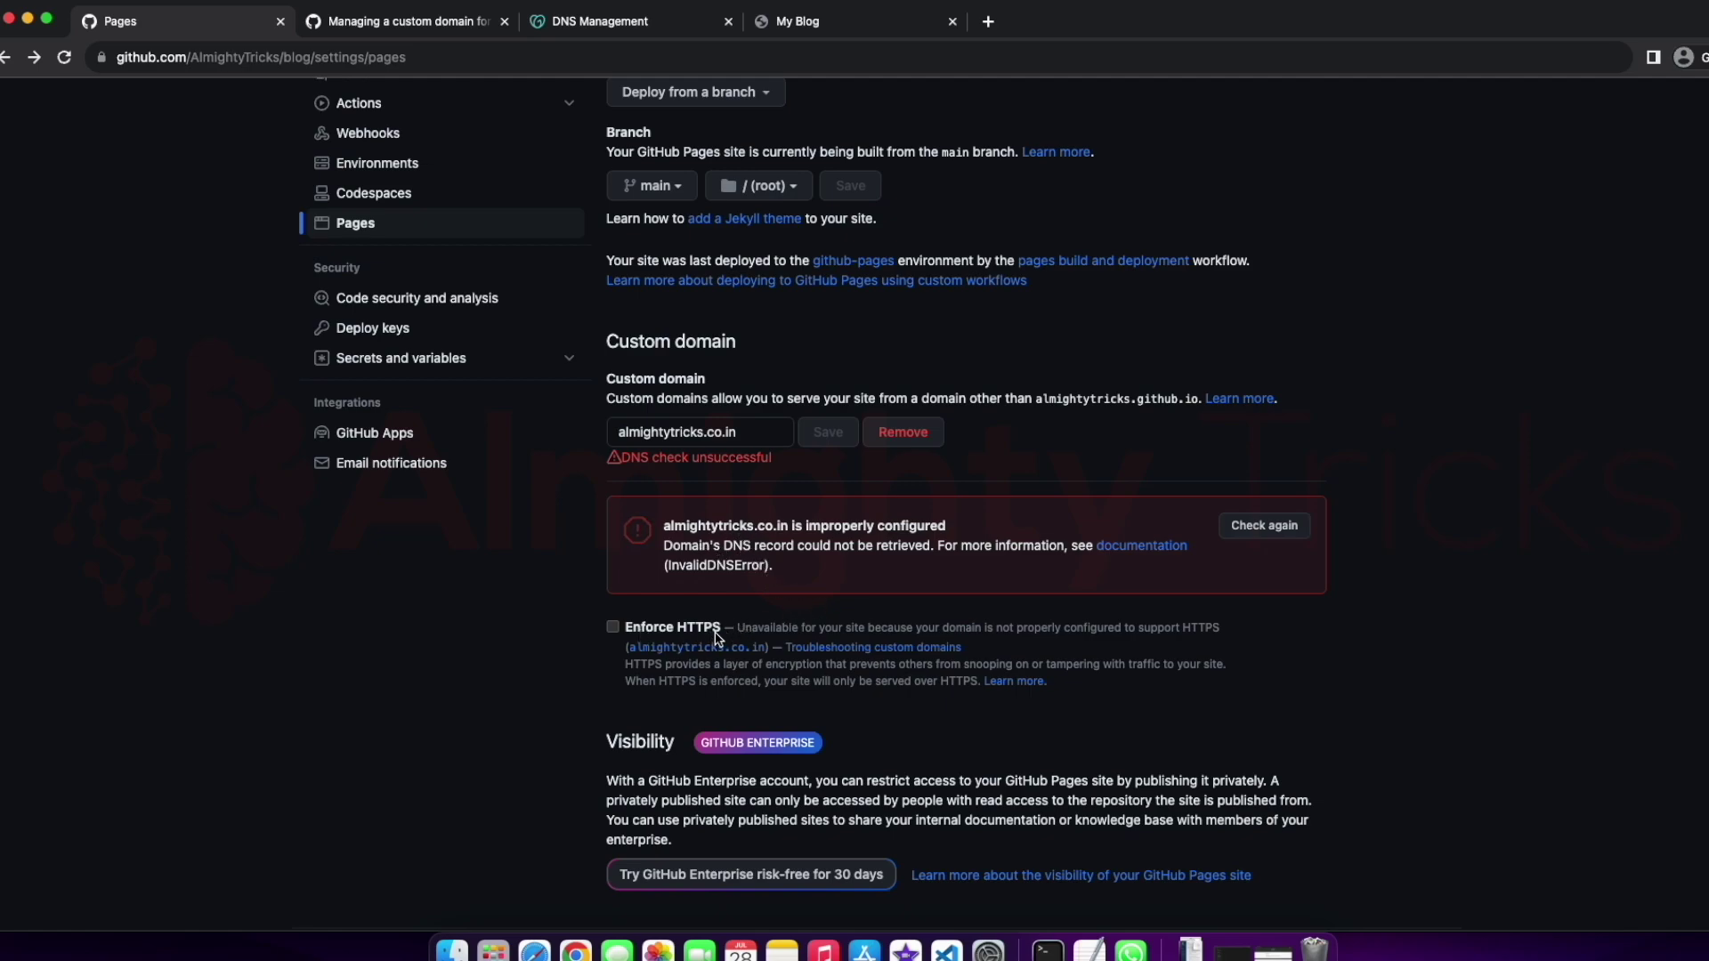
{"action": "left_click", "coordinate": [616, 630]}
{"action": "left_click", "coordinate": [616, 630]}
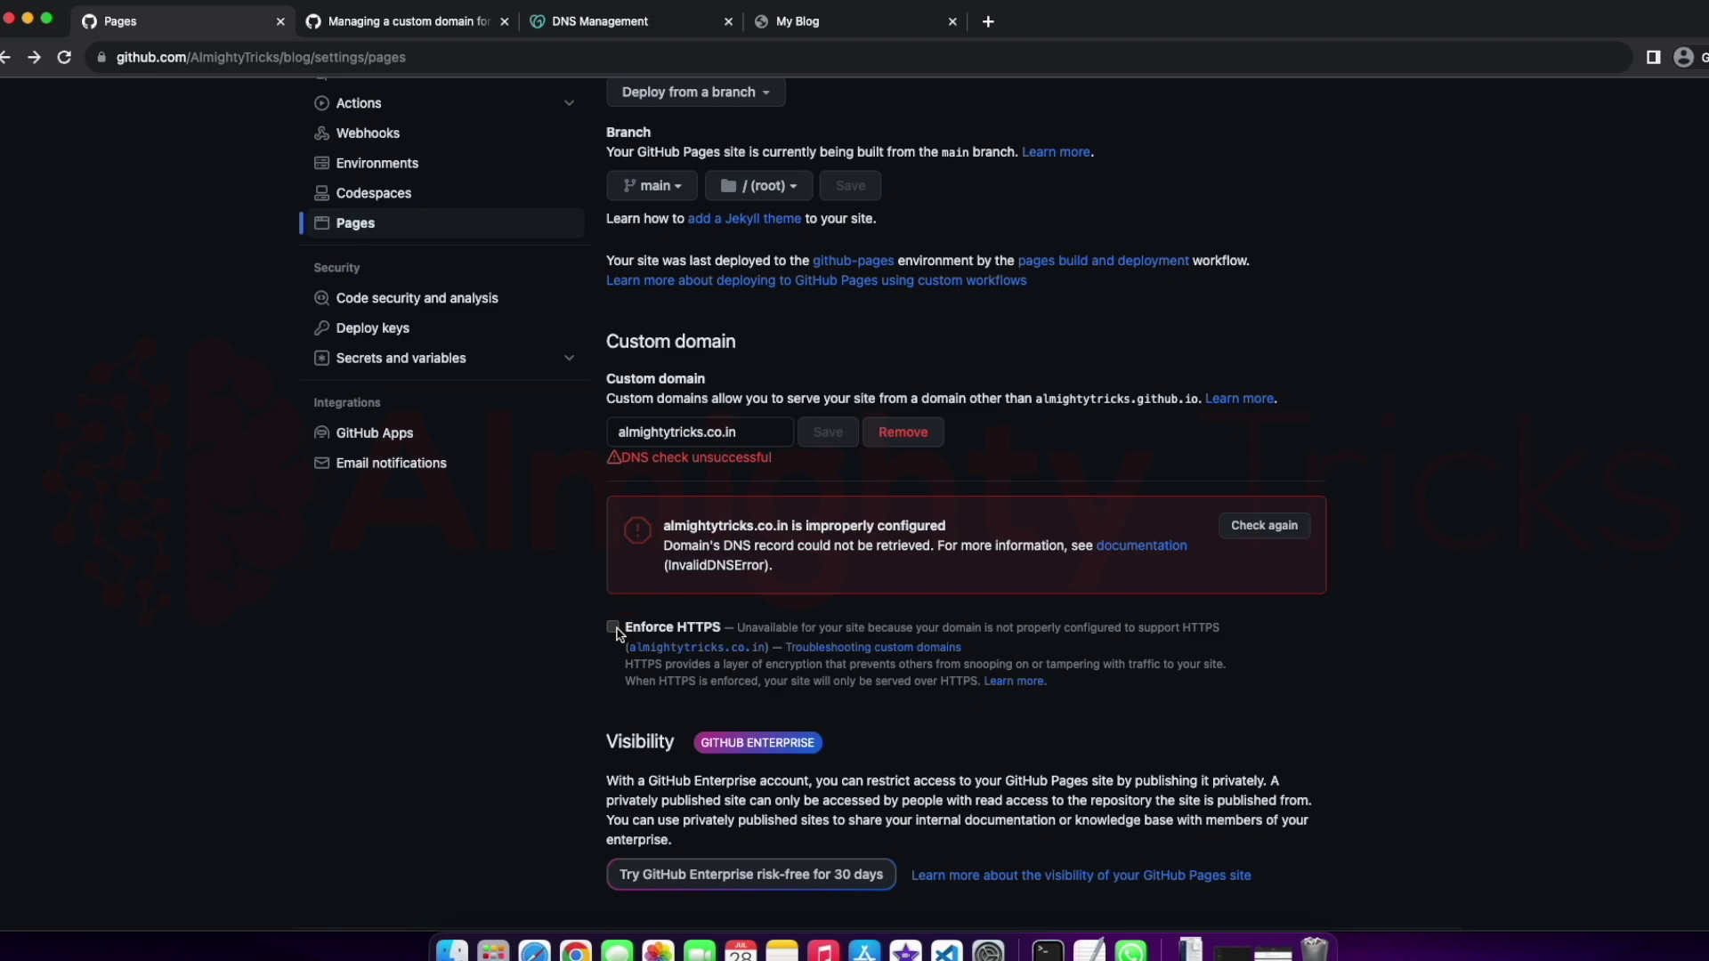